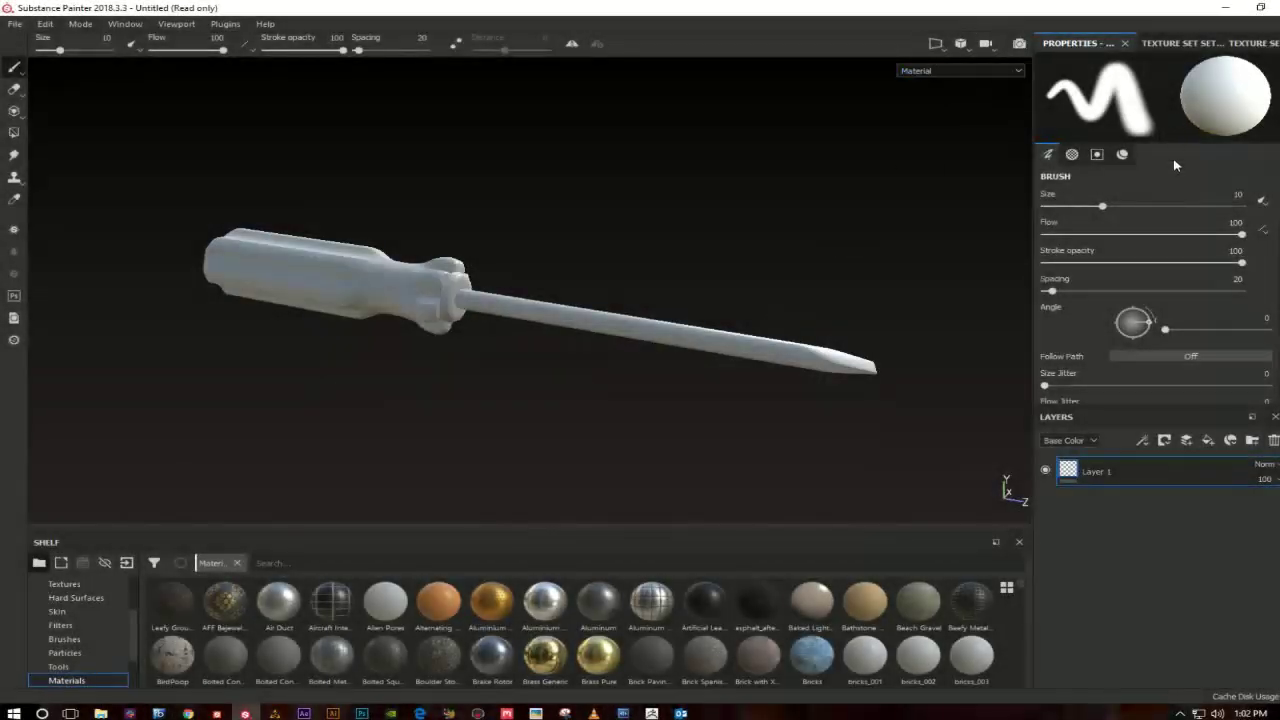
# Step: Open the mesh-map baking settings, exclude the ID and Thickness maps, and set output size to 4096
pyautogui.click(1190, 42)
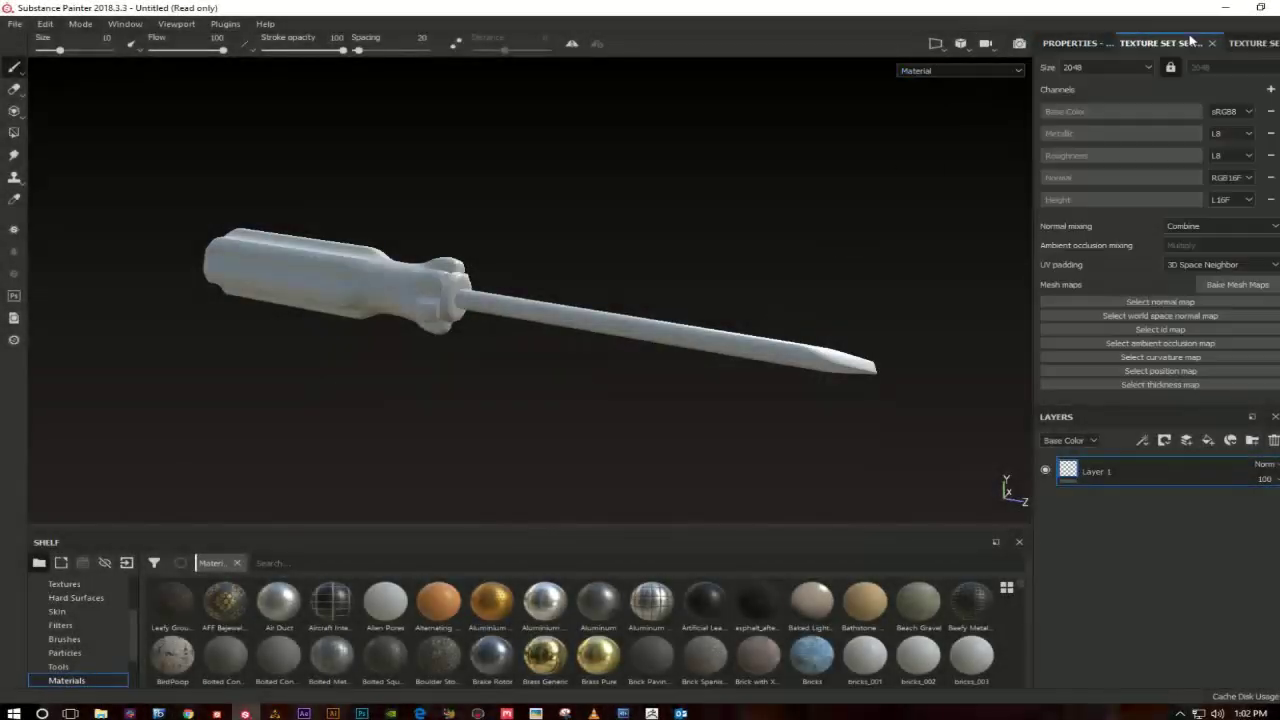
pyautogui.click(1235, 284)
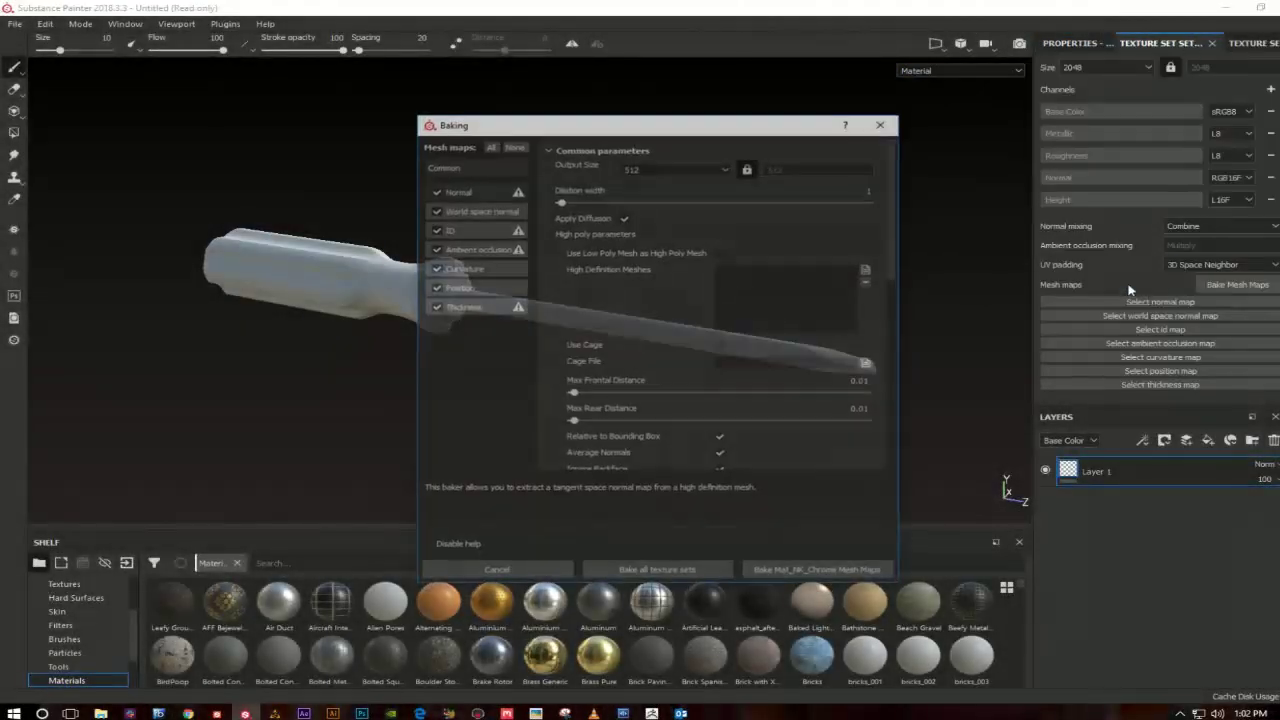
pyautogui.click(434, 229)
pyautogui.click(434, 306)
pyautogui.click(676, 167)
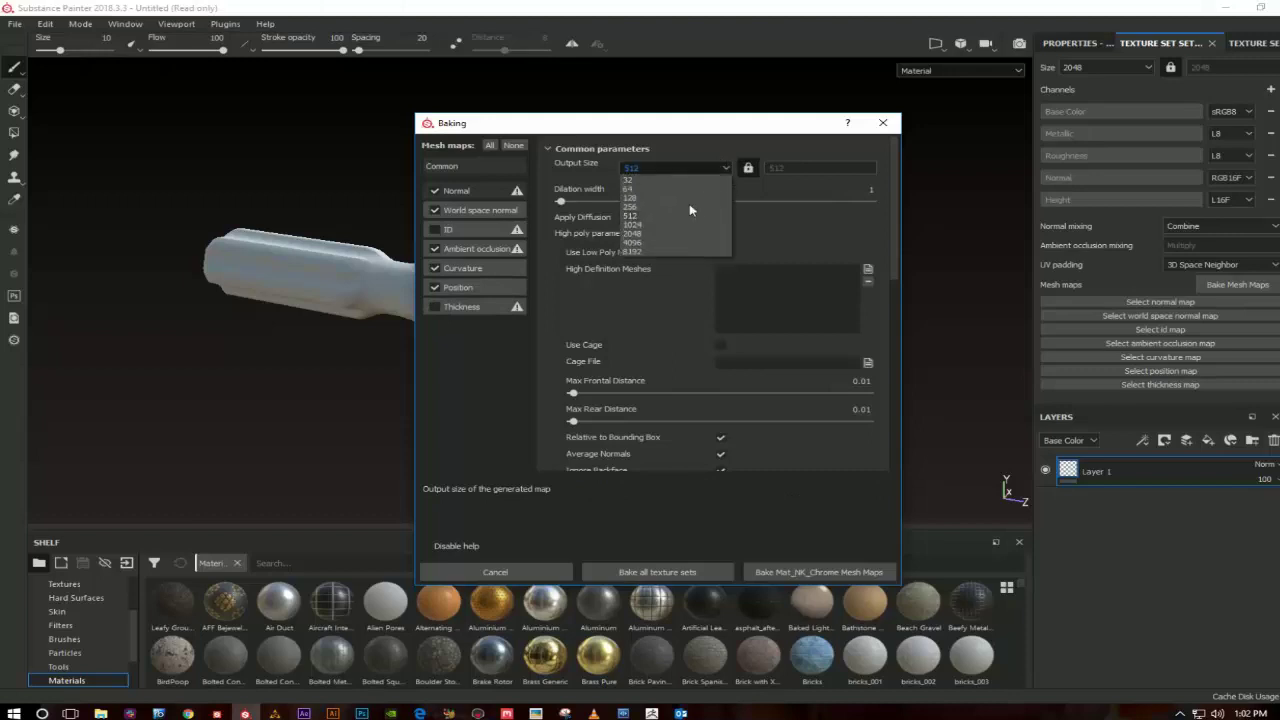
pyautogui.click(665, 242)
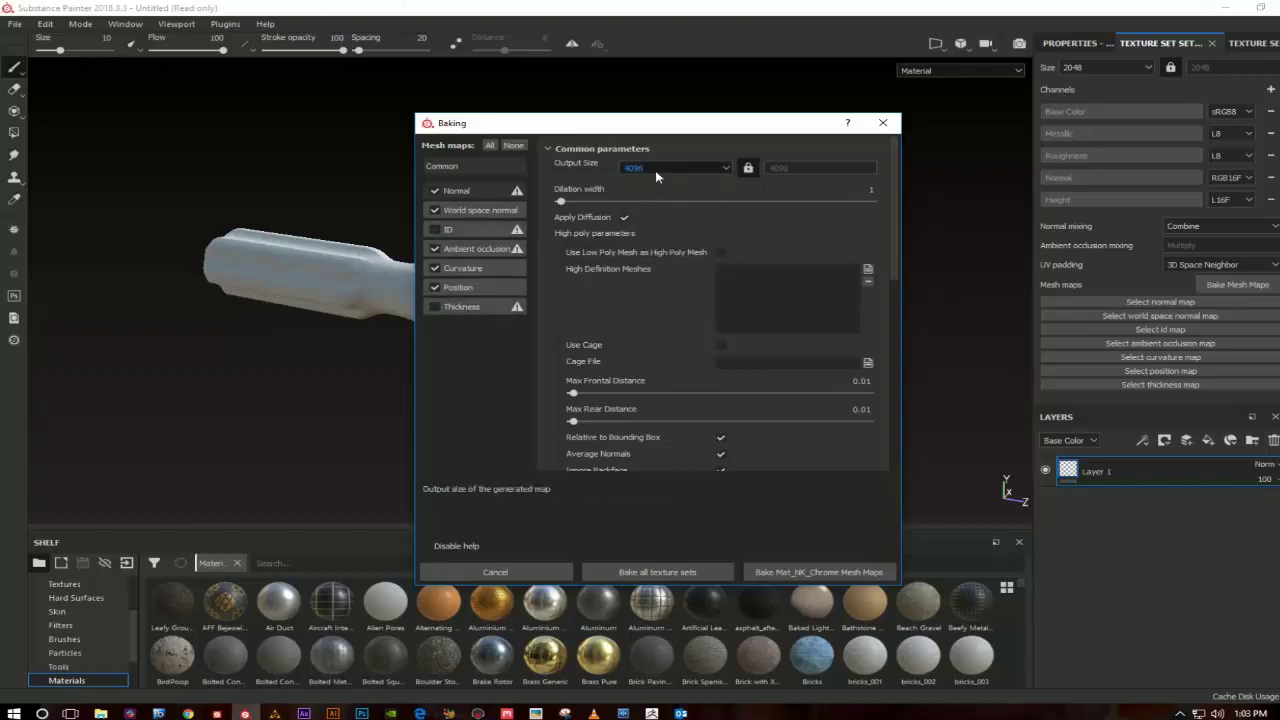
# Step: Bake all texture sets to generate the Normal, World space normal and Ambient occlusion maps
pyautogui.click(677, 580)
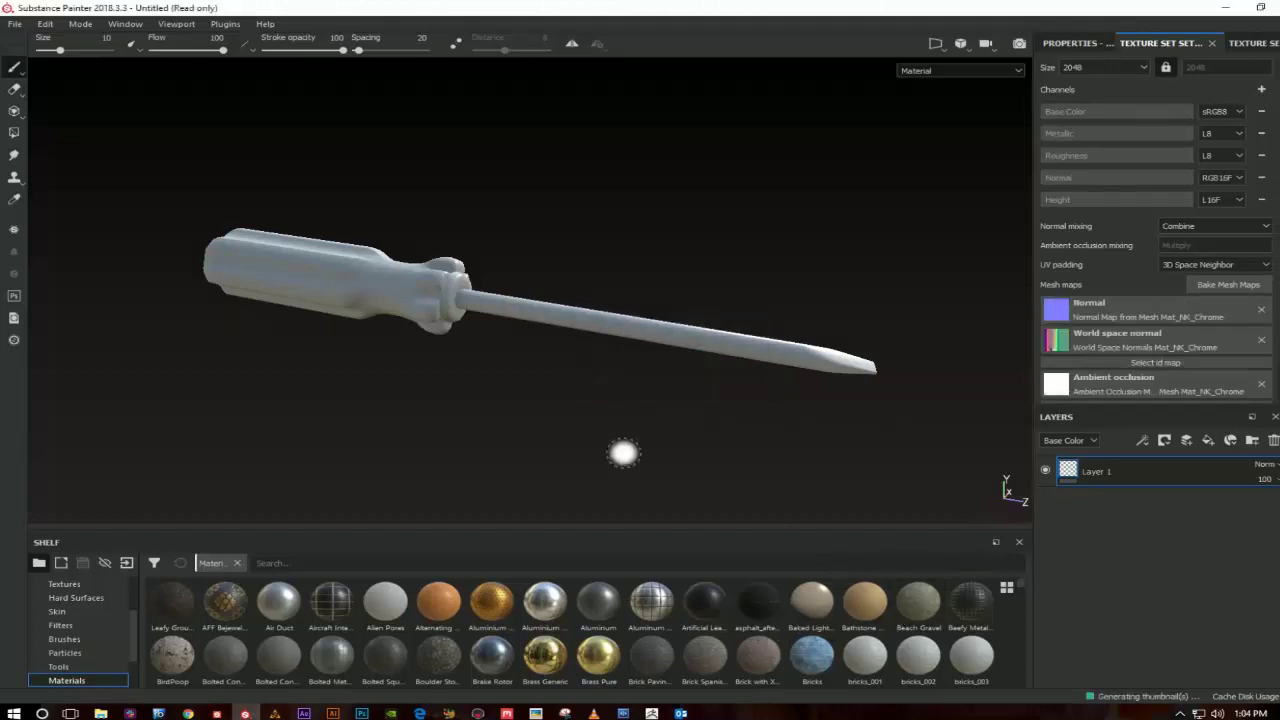
# Step: In the texture set list, hide and reshow Mat_NK_Chrome and Mat_NK_Handle
pyautogui.keyDown('alt'); pyautogui.moveTo(623, 451); pyautogui.dragTo(574, 360); pyautogui.keyUp('alt')
pyautogui.click(1240, 43)
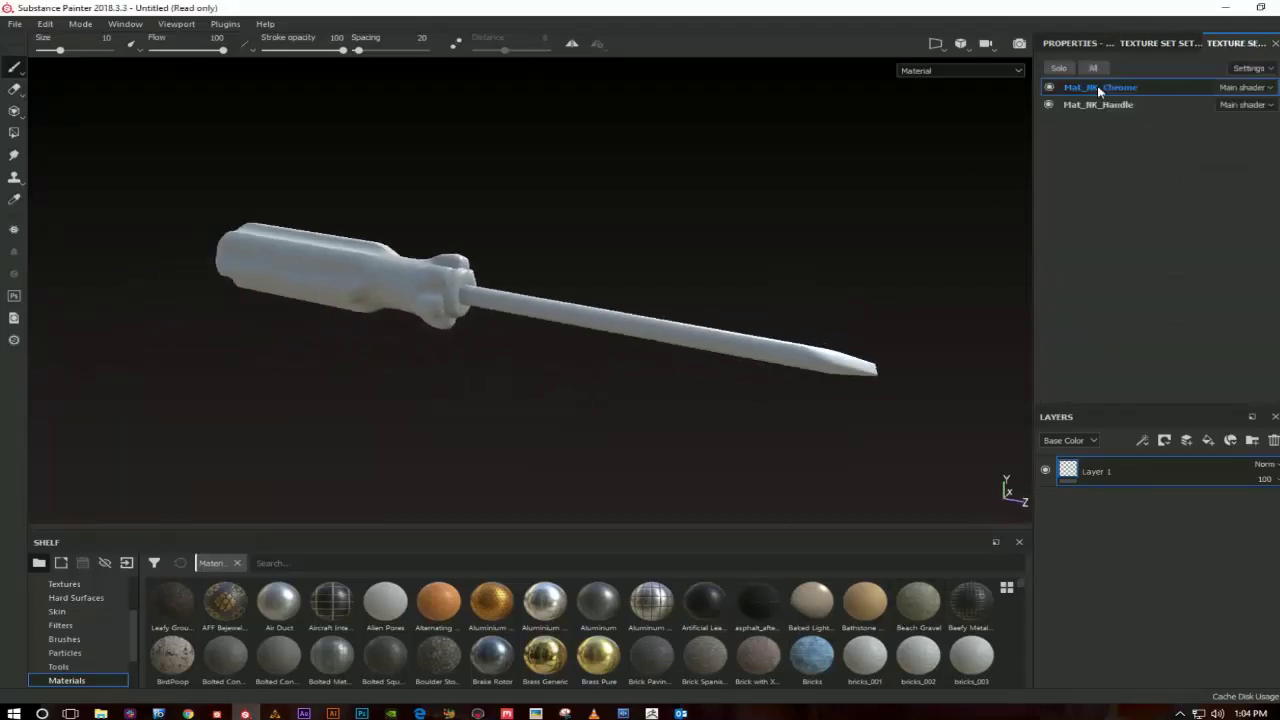
pyautogui.click(1049, 87)
pyautogui.click(1049, 87)
pyautogui.click(1049, 105)
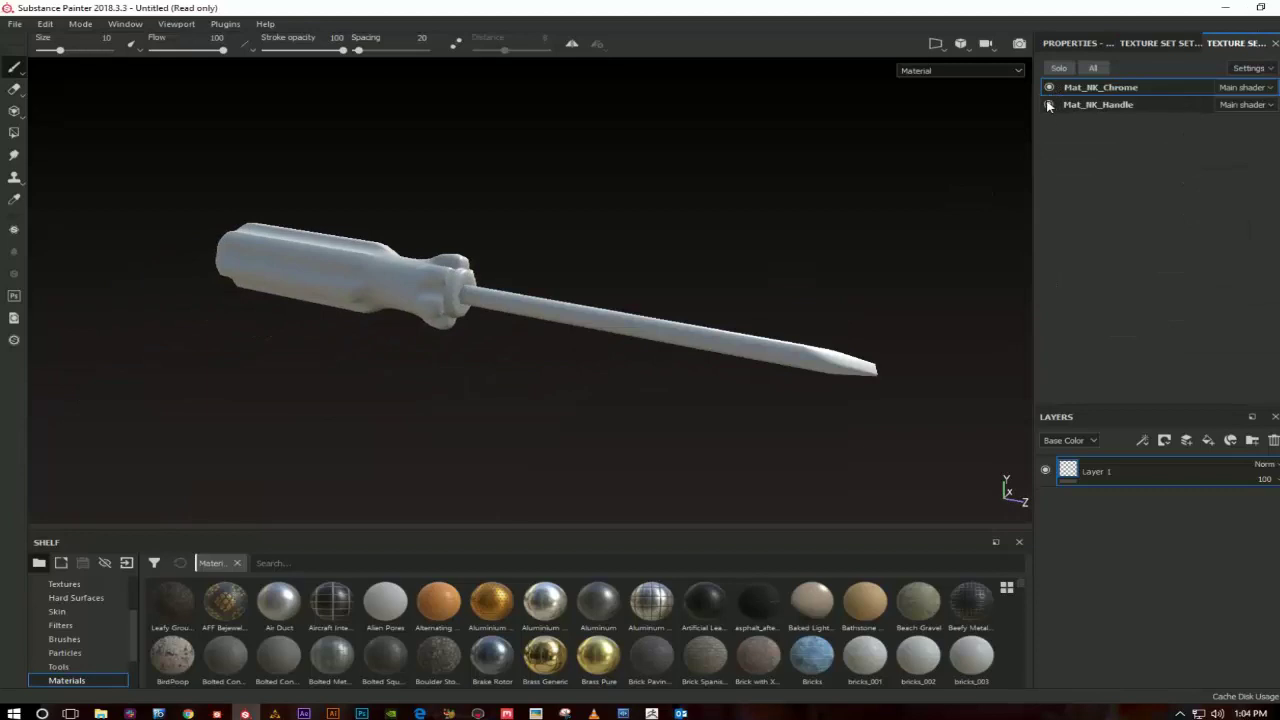
pyautogui.click(1049, 105)
# Step: Filter the material shelf by searching for 'plast'
pyautogui.keyDown('alt'); pyautogui.moveTo(508, 334); pyautogui.dragTo(646, 320, button='middle'); pyautogui.keyUp('alt')
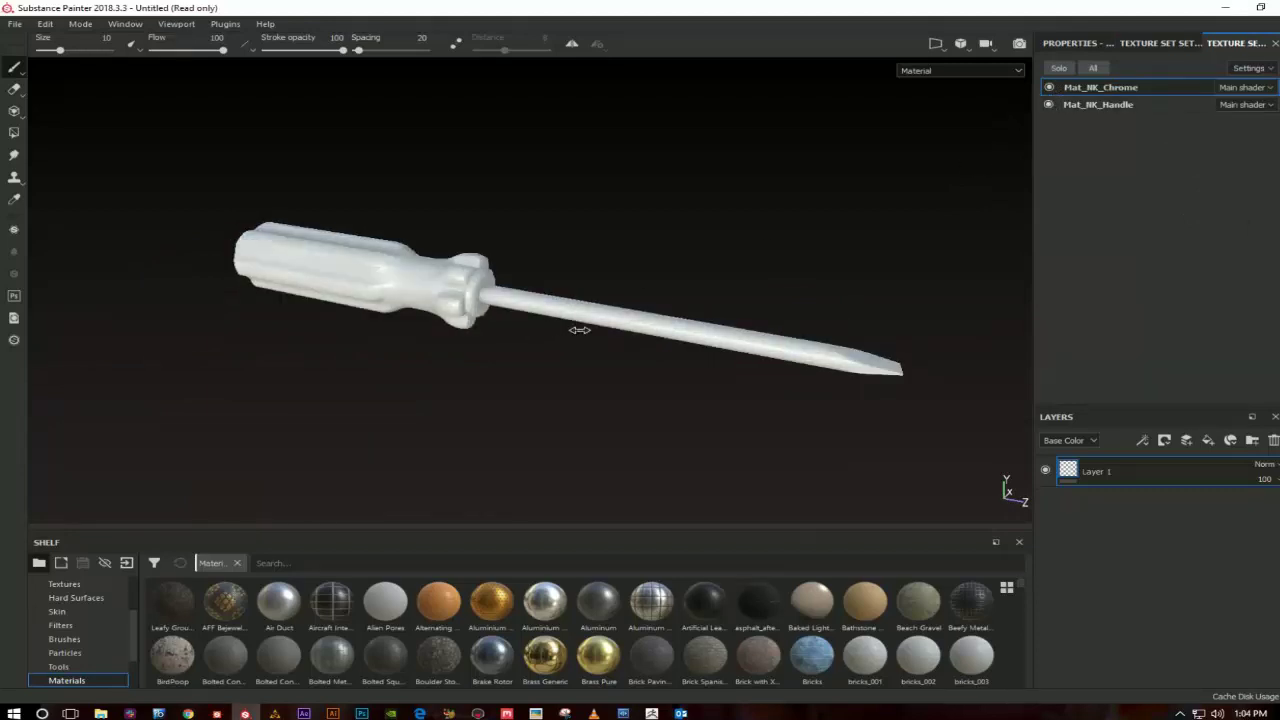
pyautogui.click(256, 566)
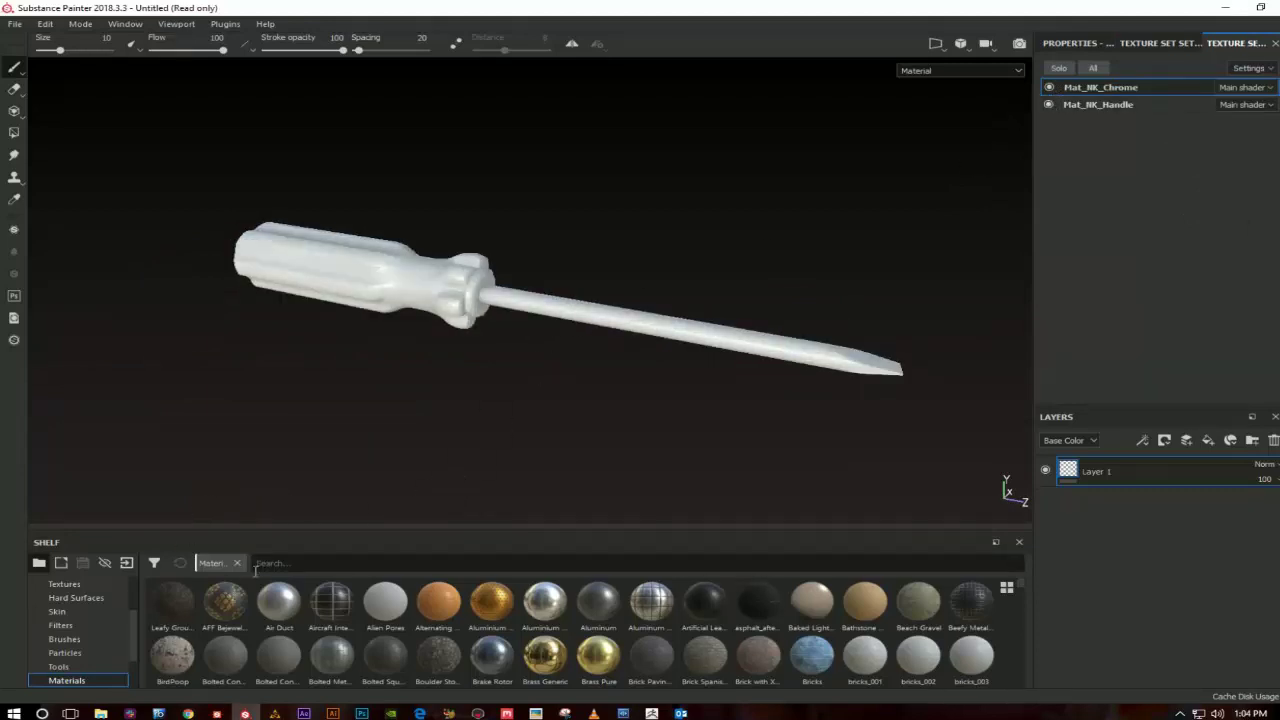
pyautogui.write('plast')
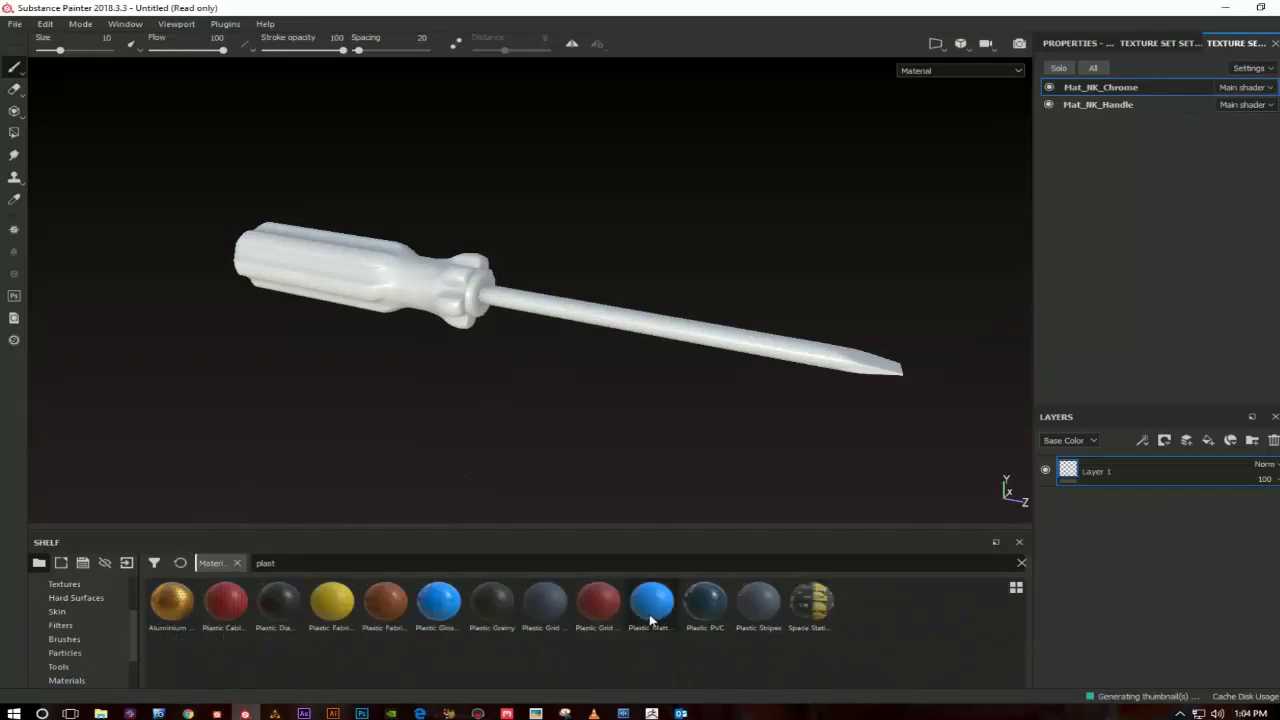
# Step: Drop the Plastic Grid material onto the handle and delete the blank Layer 1
pyautogui.moveTo(598, 602)
pyautogui.mouseDown()
pyautogui.moveTo(392, 293)
pyautogui.moveTo(346, 276)
pyautogui.mouseUp()
pyautogui.scroll(3, 648, 282)
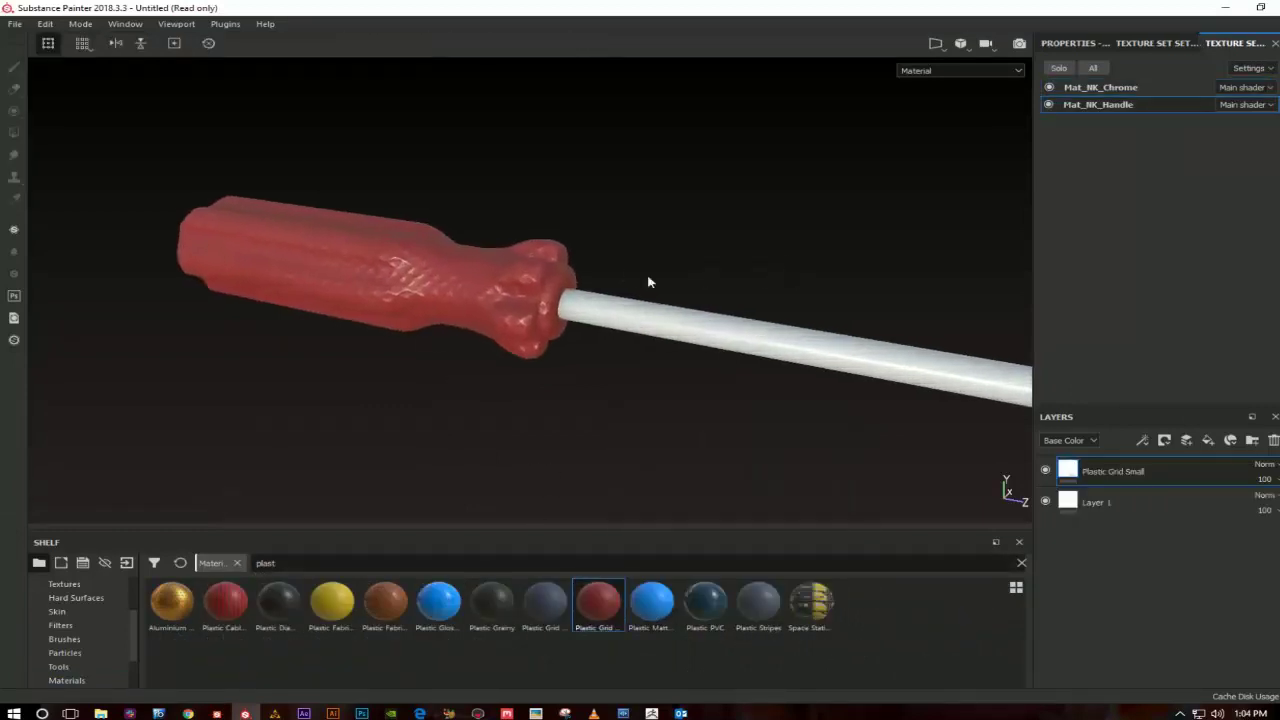
pyautogui.scroll(-3, 648, 282)
pyautogui.click(1100, 502)
pyautogui.click(1272, 440)
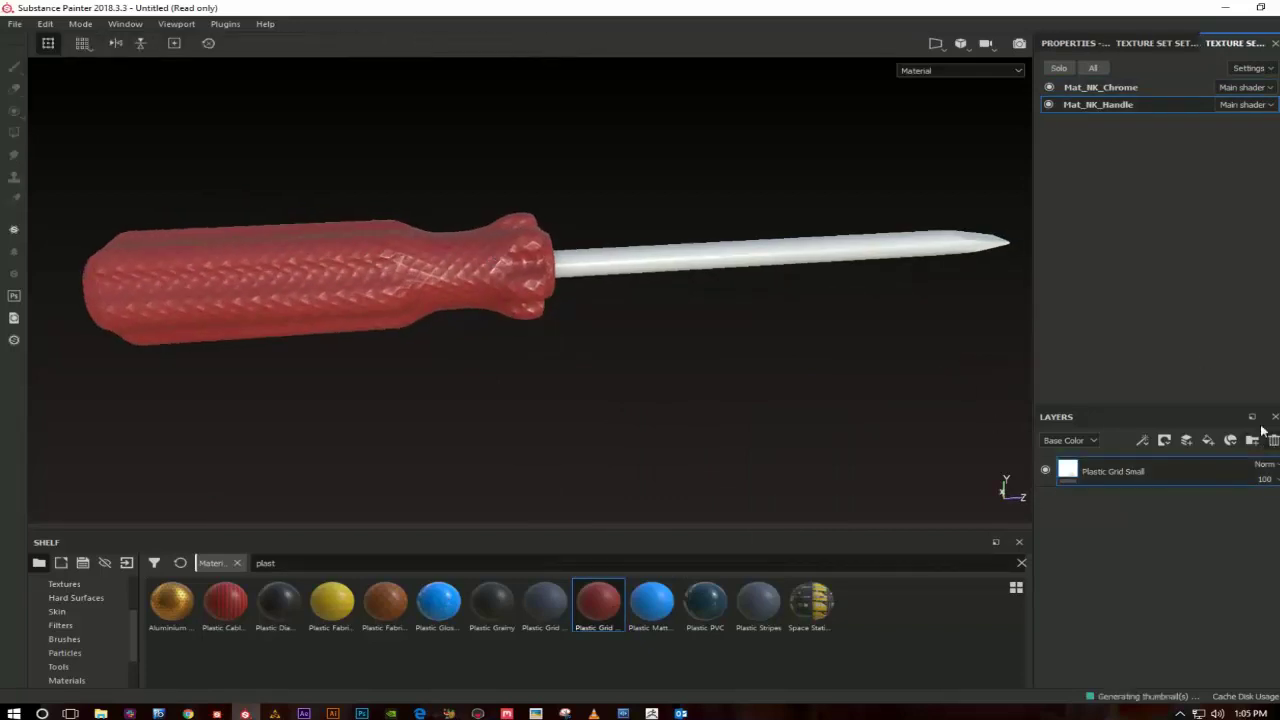
# Step: Set the Plastic Grid fill layer's tiling scale to 5
pyautogui.click(1068, 43)
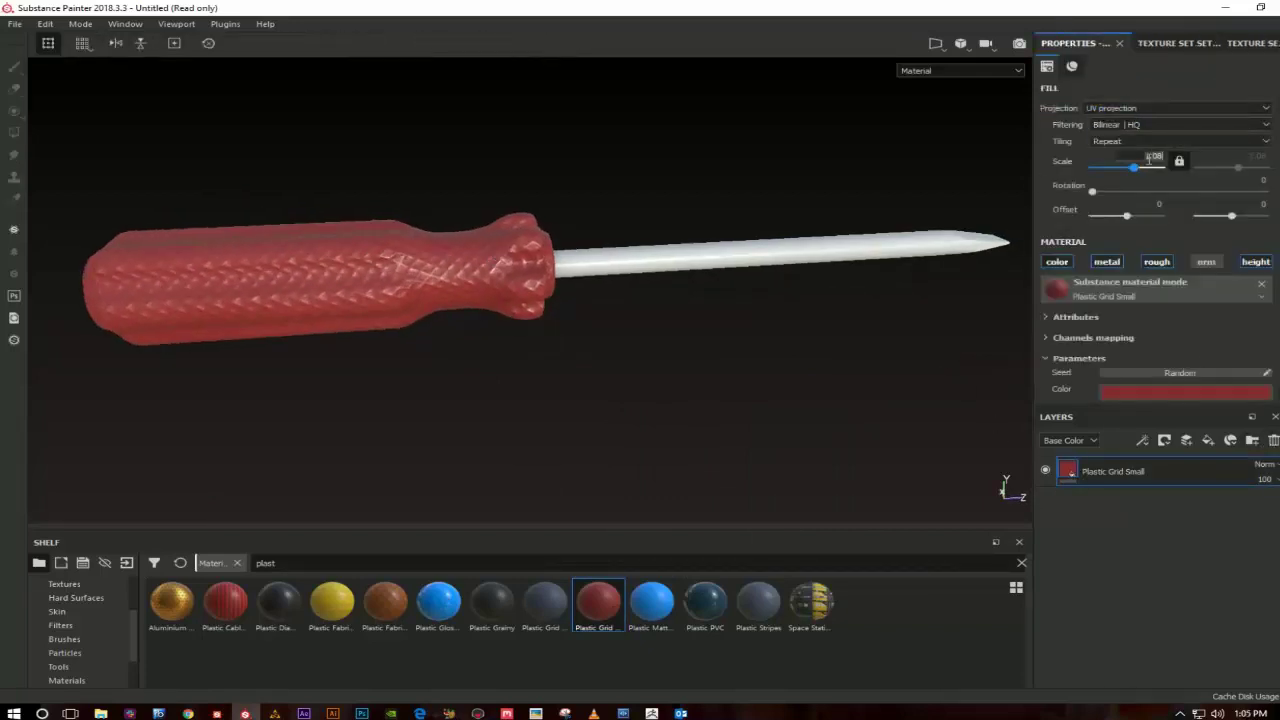
pyautogui.write('5')
pyautogui.press('Return')
# Step: Recolour the handle material magenta and enable its metallic channel
pyautogui.click(1212, 391)
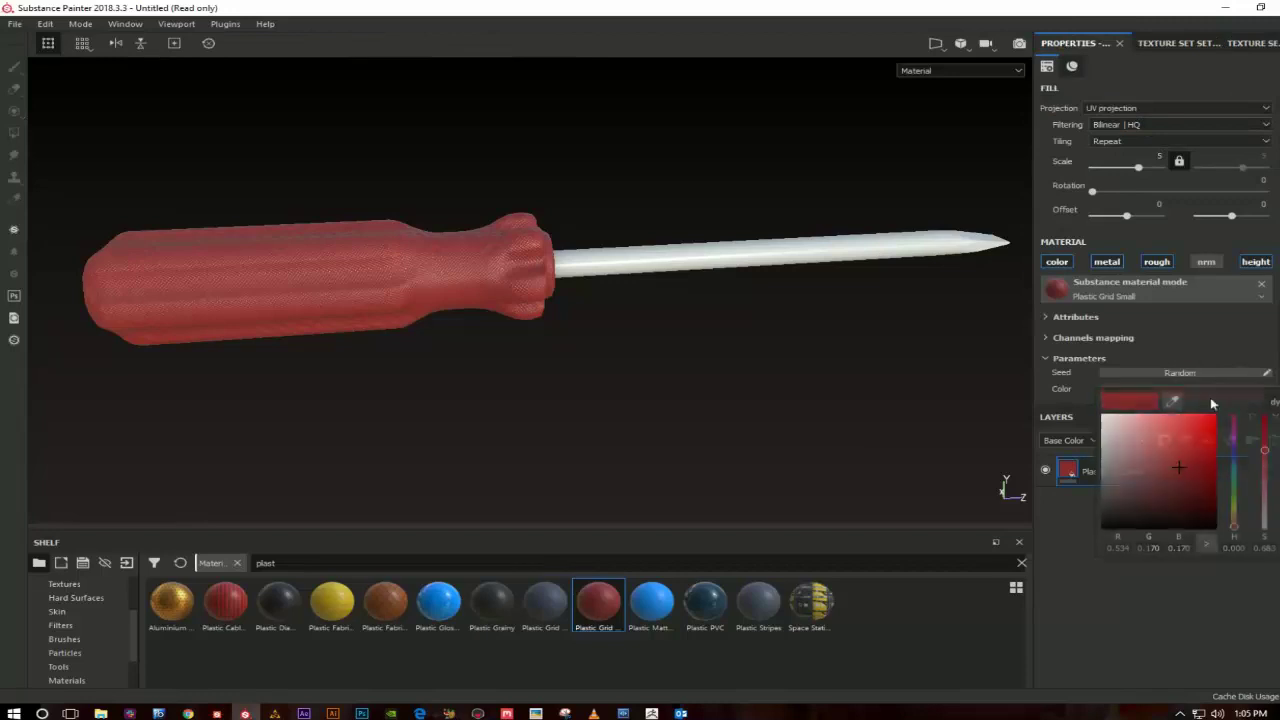
pyautogui.click(1237, 460)
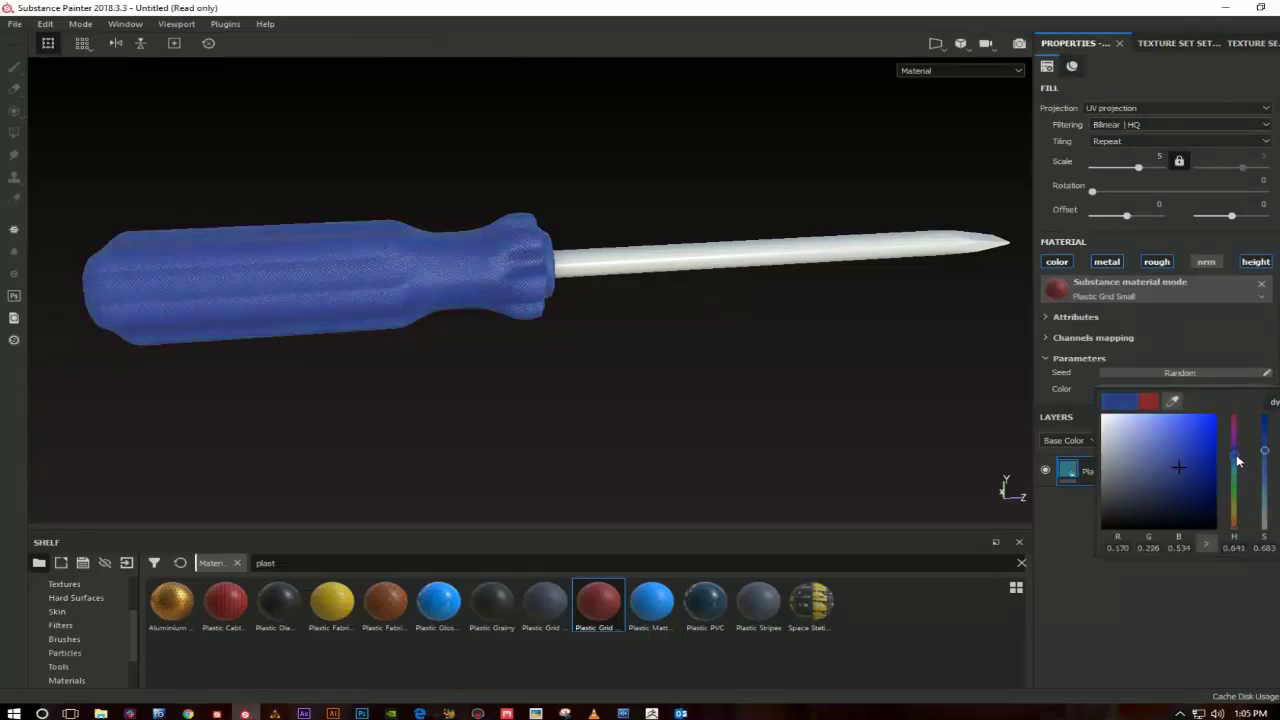
pyautogui.click(1234, 450)
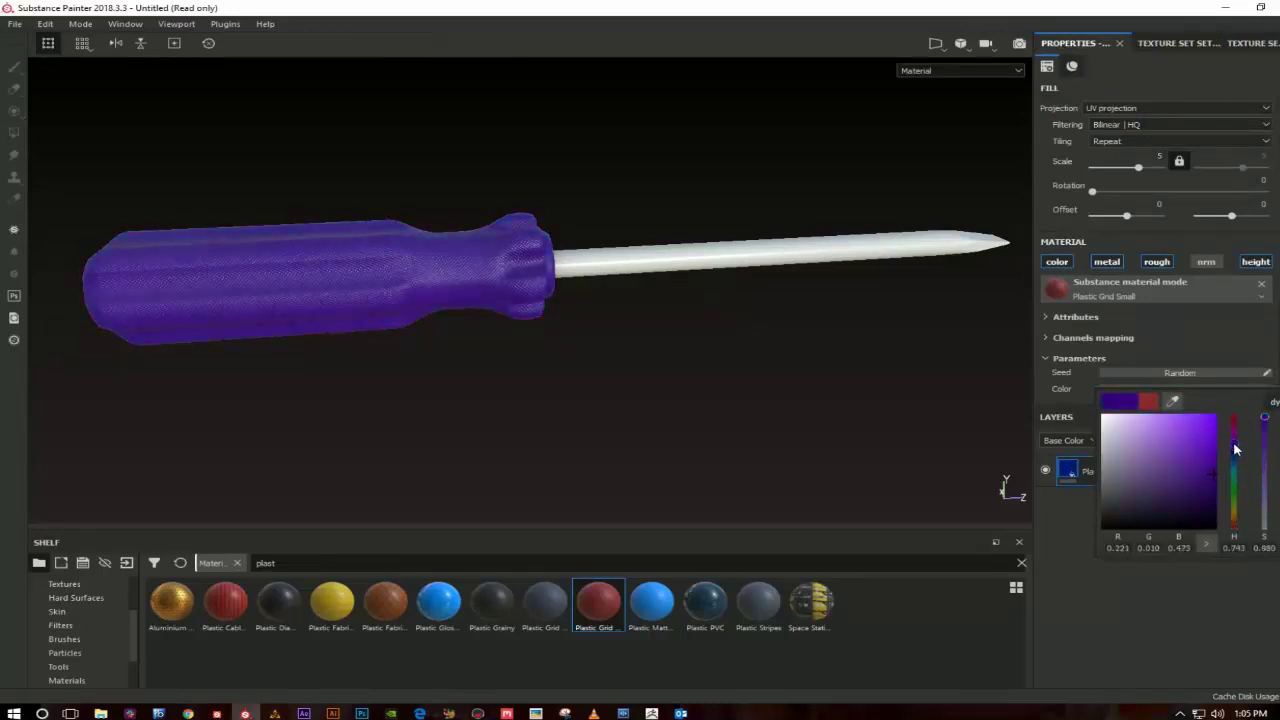
pyautogui.moveTo(1234, 450); pyautogui.dragTo(1237, 446)
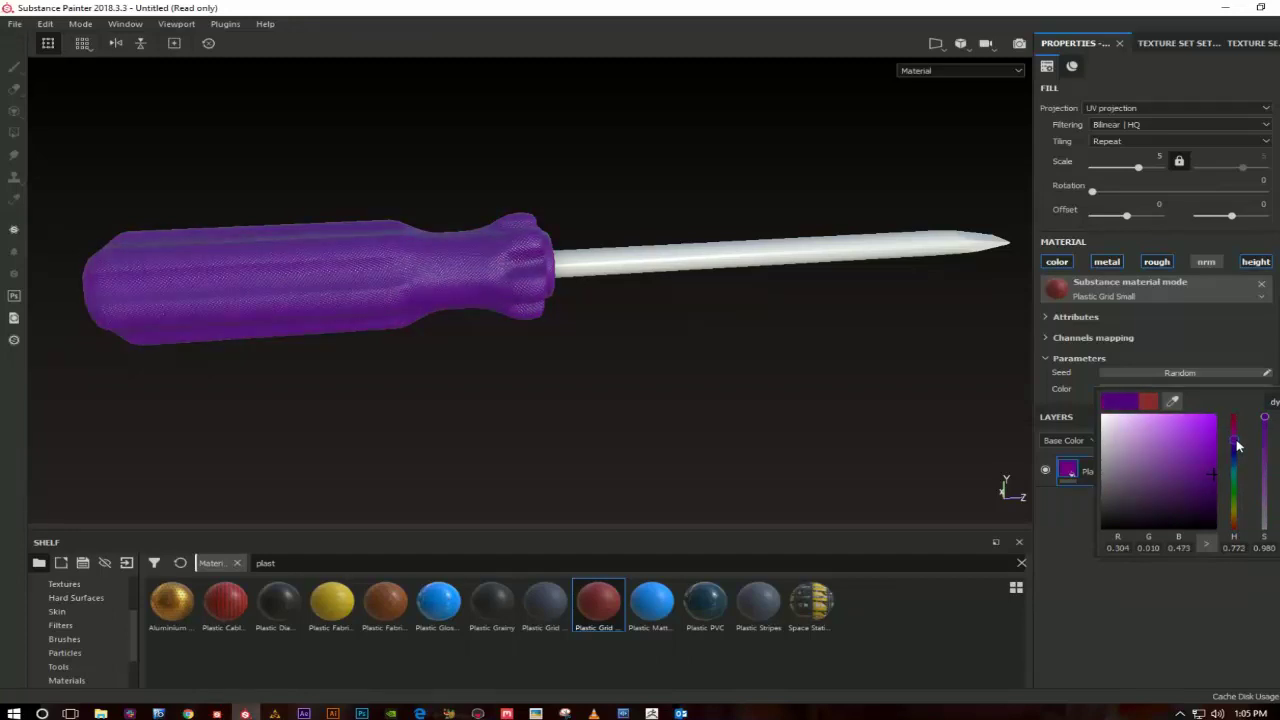
pyautogui.click(1237, 428)
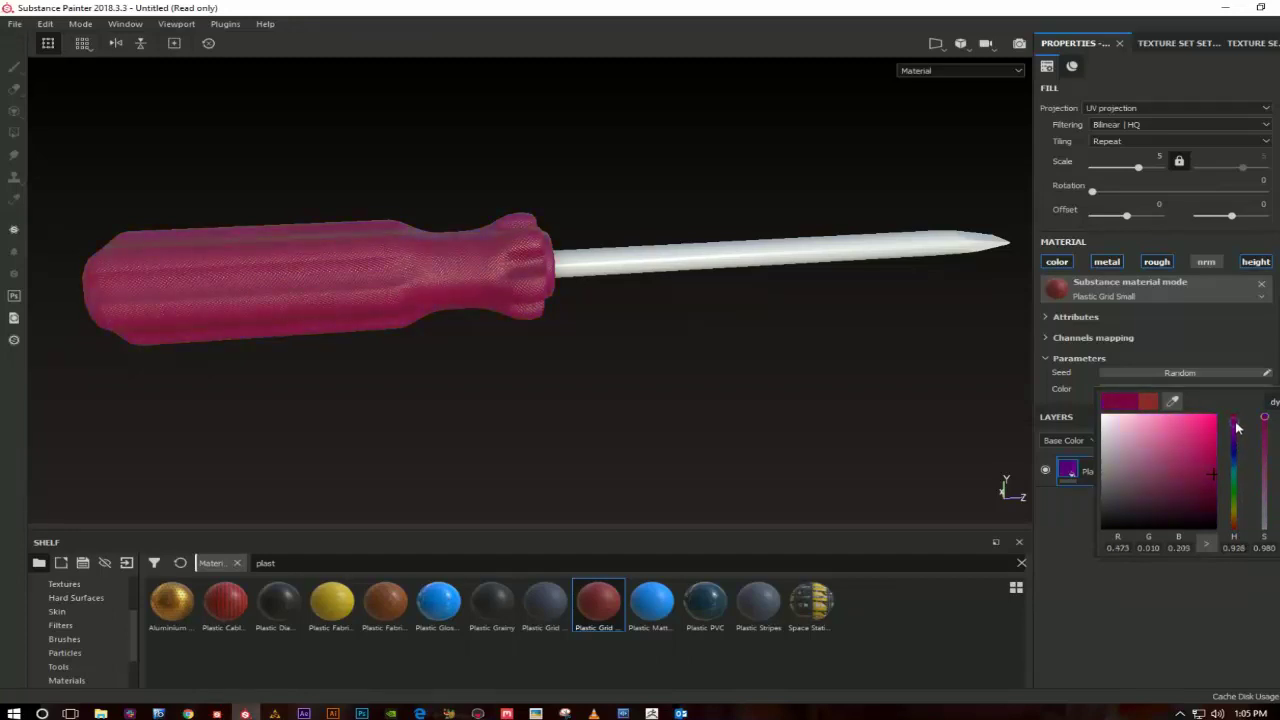
pyautogui.moveTo(1237, 428); pyautogui.dragTo(1232, 438)
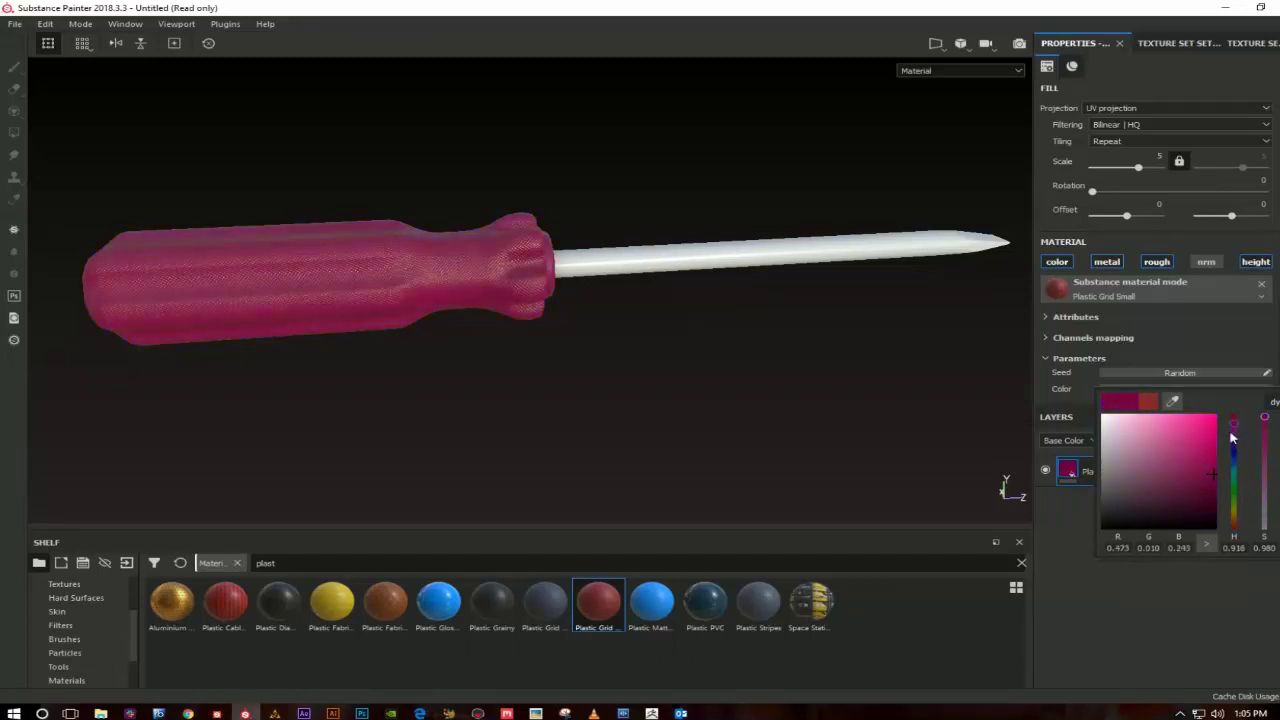
pyautogui.click(1173, 647)
pyautogui.click(1108, 262)
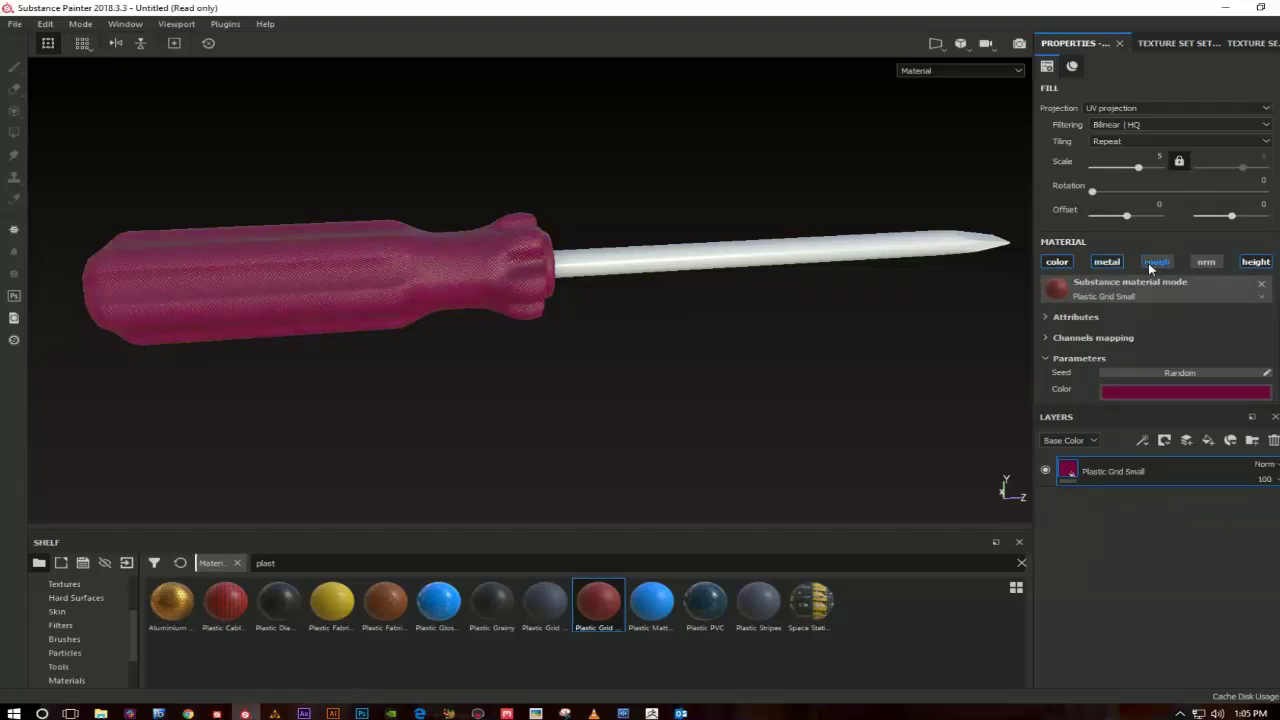
# Step: Toggle the metallic channel, turn off the height channel, and reduce tiling scale to 3
pyautogui.click(1122, 265)
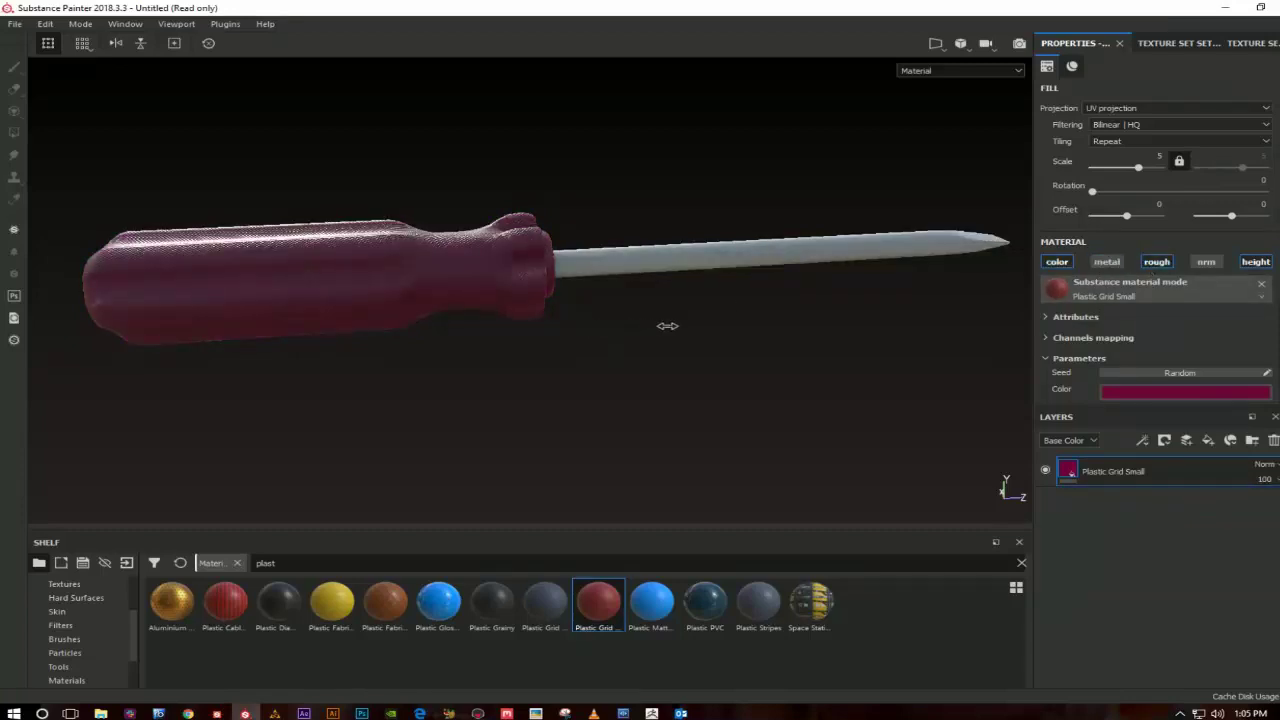
pyautogui.click(1107, 262)
pyautogui.click(1255, 262)
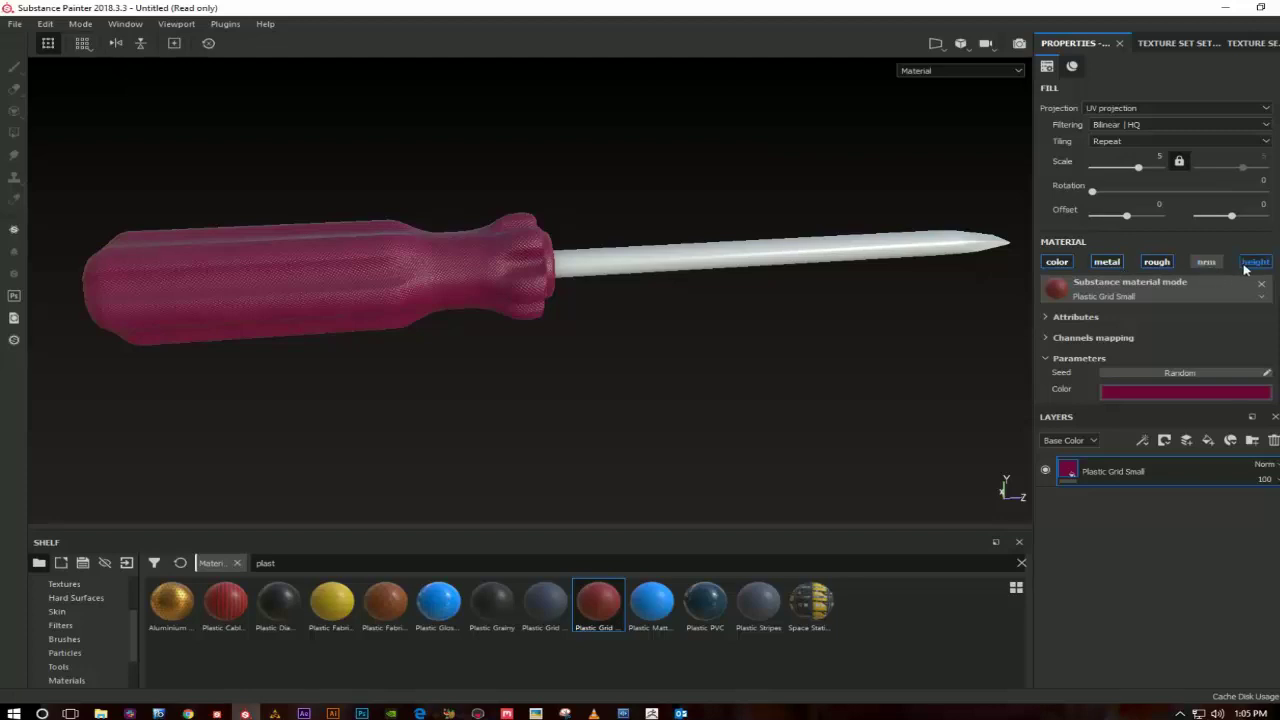
pyautogui.keyDown('alt'); pyautogui.moveTo(950, 260); pyautogui.dragTo(771, 251); pyautogui.keyUp('alt')
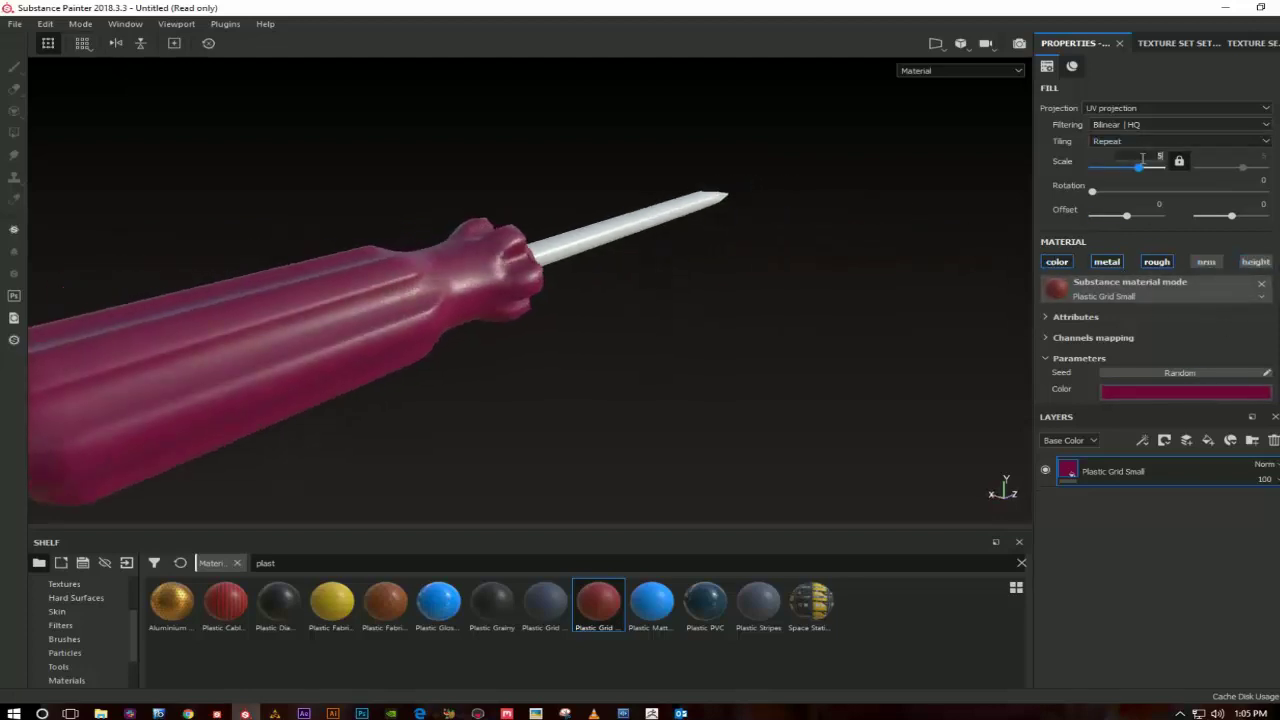
pyautogui.moveTo(1143, 160); pyautogui.dragTo(1136, 166)
# Step: In Technical Parameters, set Normal Intensity to 0.41 and Height Range to 0.04
pyautogui.moveTo(709, 206)
pyautogui.keyDown('alt'); pyautogui.mouseDown()
pyautogui.moveTo(474, 217)
pyautogui.moveTo(739, 238)
pyautogui.moveTo(897, 209)
pyautogui.moveTo(930, 180)
pyautogui.mouseUp(); pyautogui.keyUp('alt')
pyautogui.scroll(-2, 1160, 300)
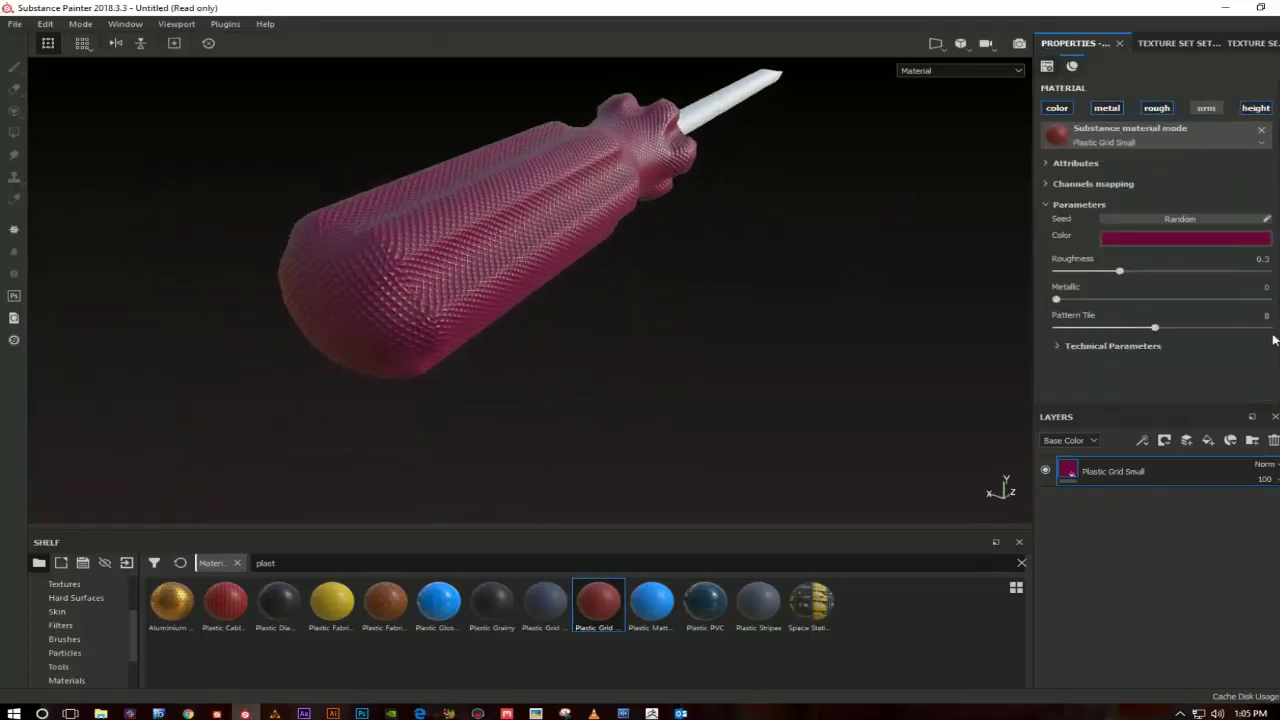
pyautogui.click(1110, 345)
pyautogui.scroll(-1, 1120, 345)
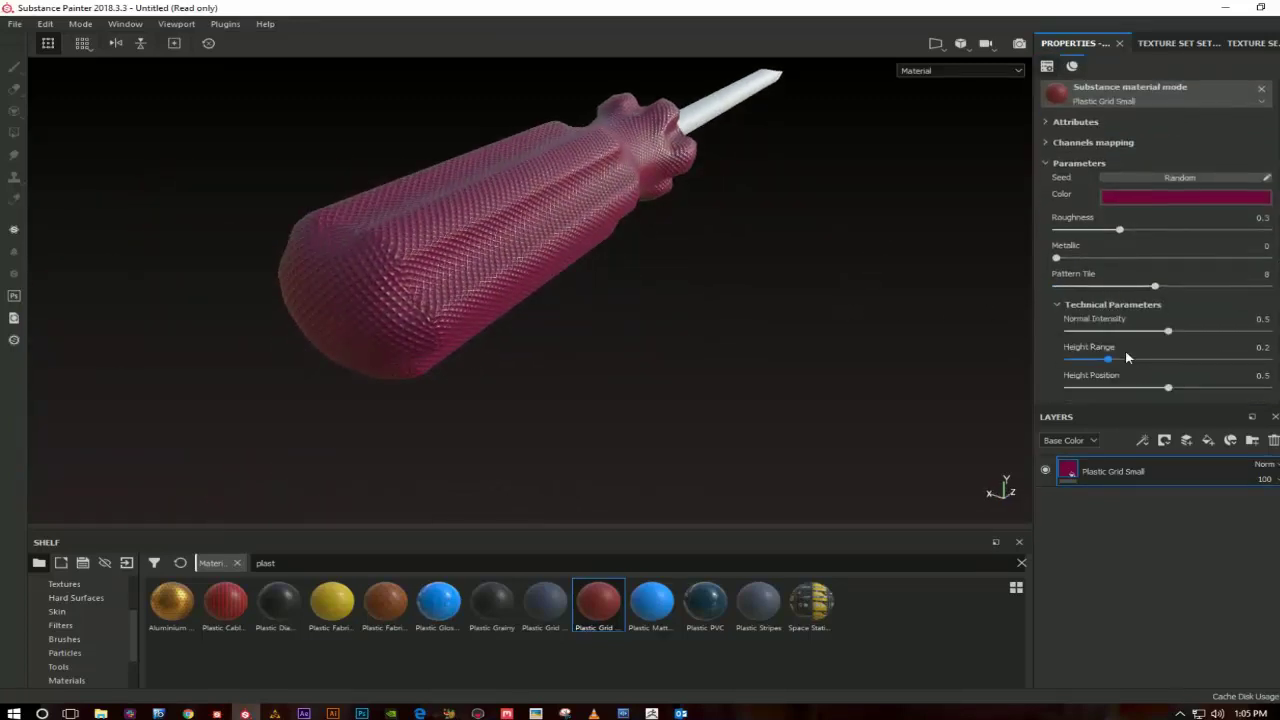
pyautogui.moveTo(1143, 333)
pyautogui.mouseDown()
pyautogui.moveTo(1098, 333)
pyautogui.moveTo(1149, 331)
pyautogui.mouseUp()
pyautogui.moveTo(1088, 361); pyautogui.dragTo(1076, 361)
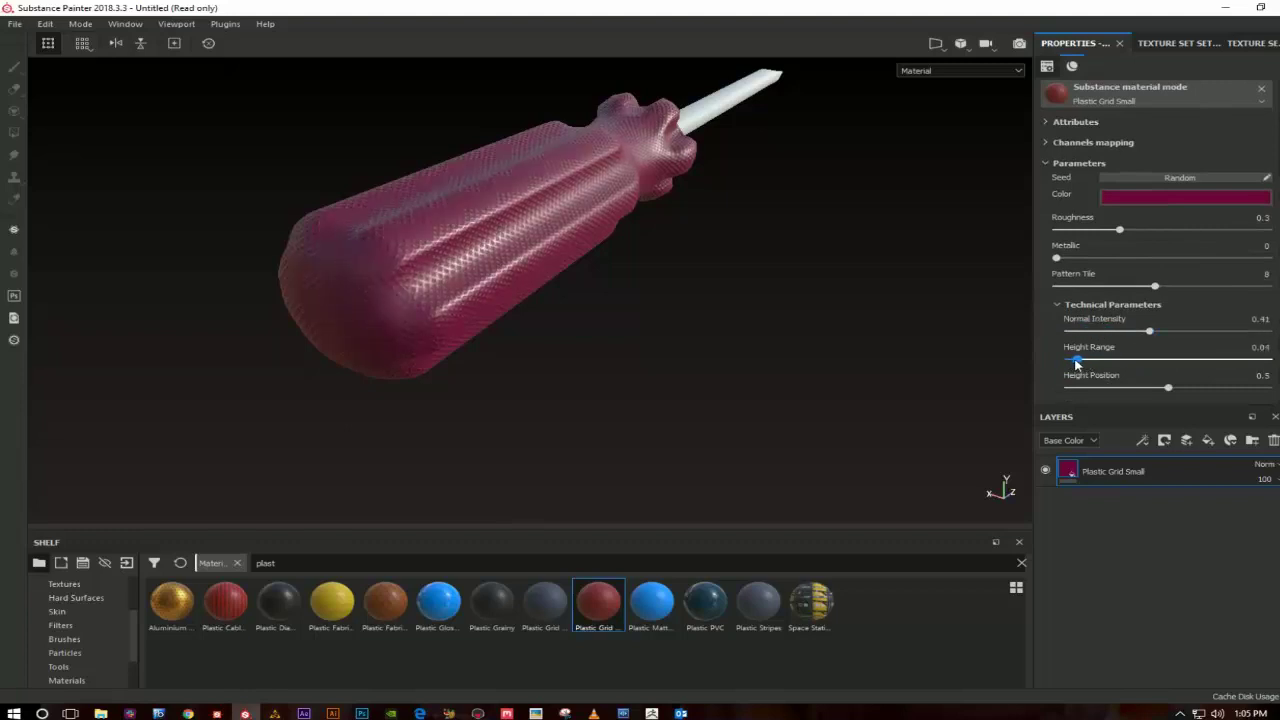
pyautogui.moveTo(811, 280)
pyautogui.keyDown('alt'); pyautogui.mouseDown()
pyautogui.moveTo(763, 260)
pyautogui.moveTo(819, 290)
pyautogui.mouseUp(); pyautogui.keyUp('alt')
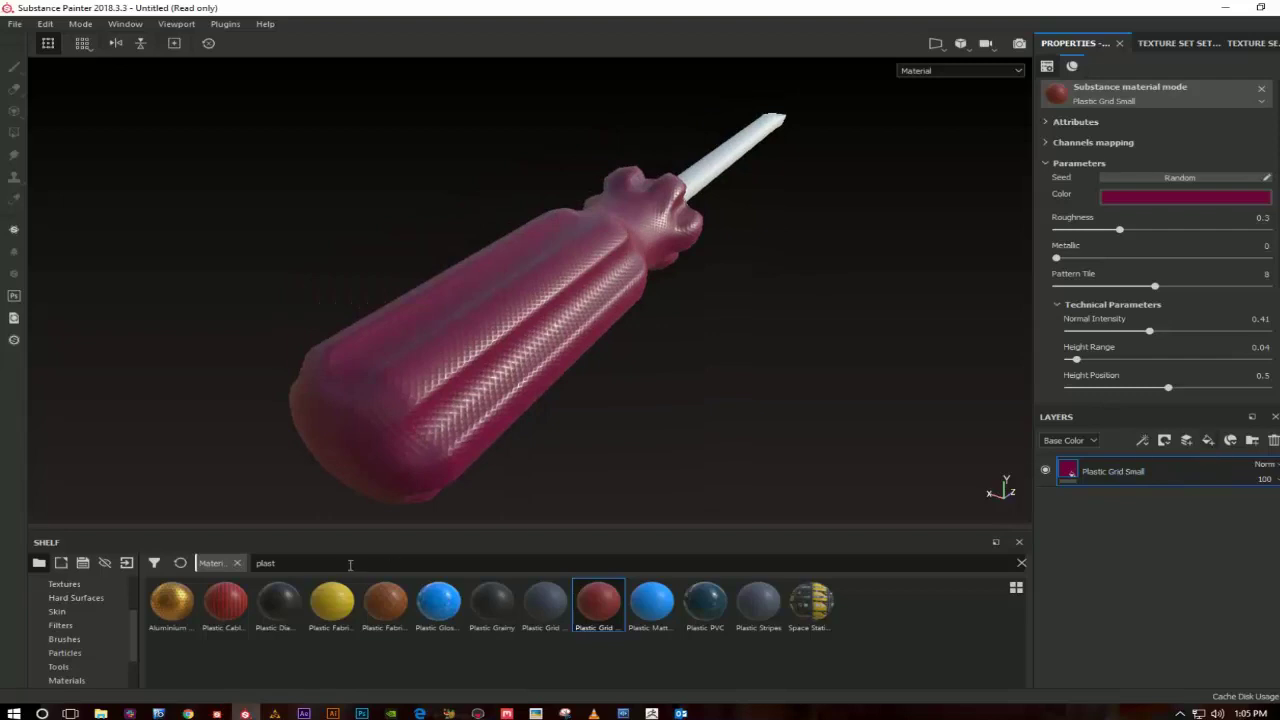
# Step: Add a Plastic Grainy layer and set its colour to dark grey
pyautogui.moveTo(491, 600); pyautogui.dragTo(1120, 466)
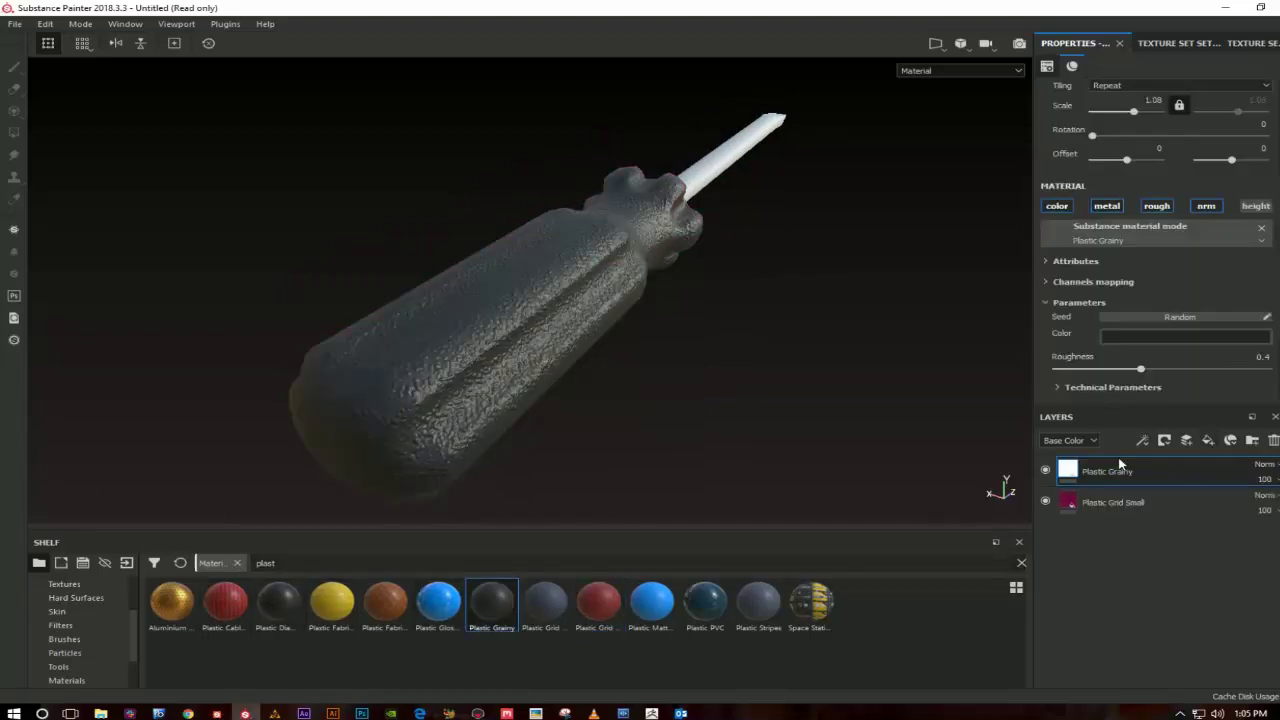
pyautogui.click(1199, 335)
pyautogui.click(1175, 350)
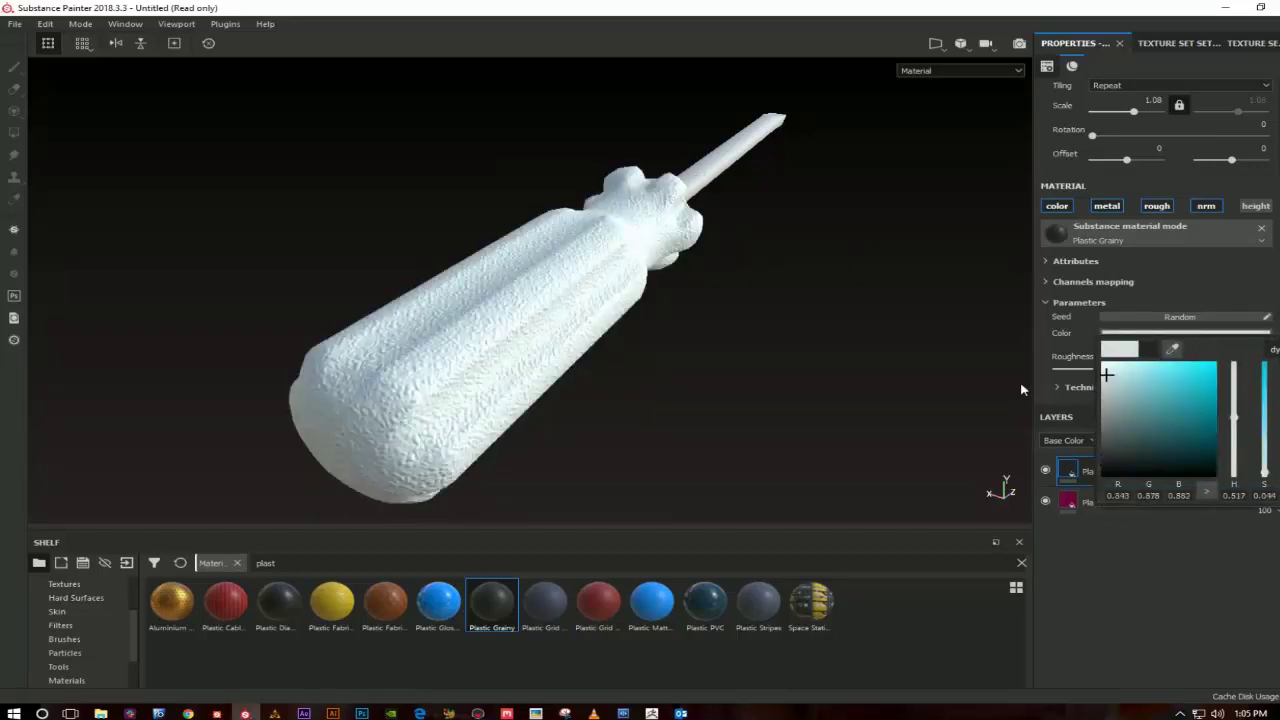
pyautogui.moveTo(1094, 423); pyautogui.dragTo(1097, 451)
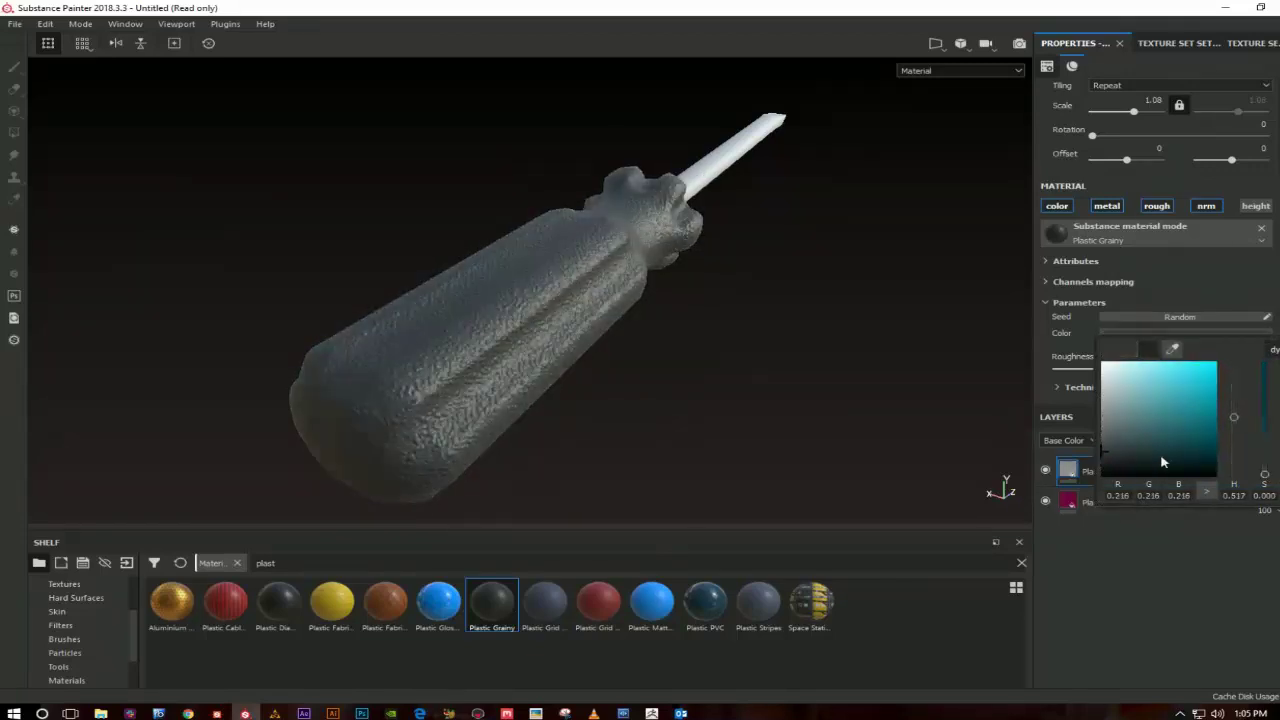
# Step: Turn off the grainy layer's metallic and roughness channels and list smart masks in the shelf
pyautogui.click(1106, 206)
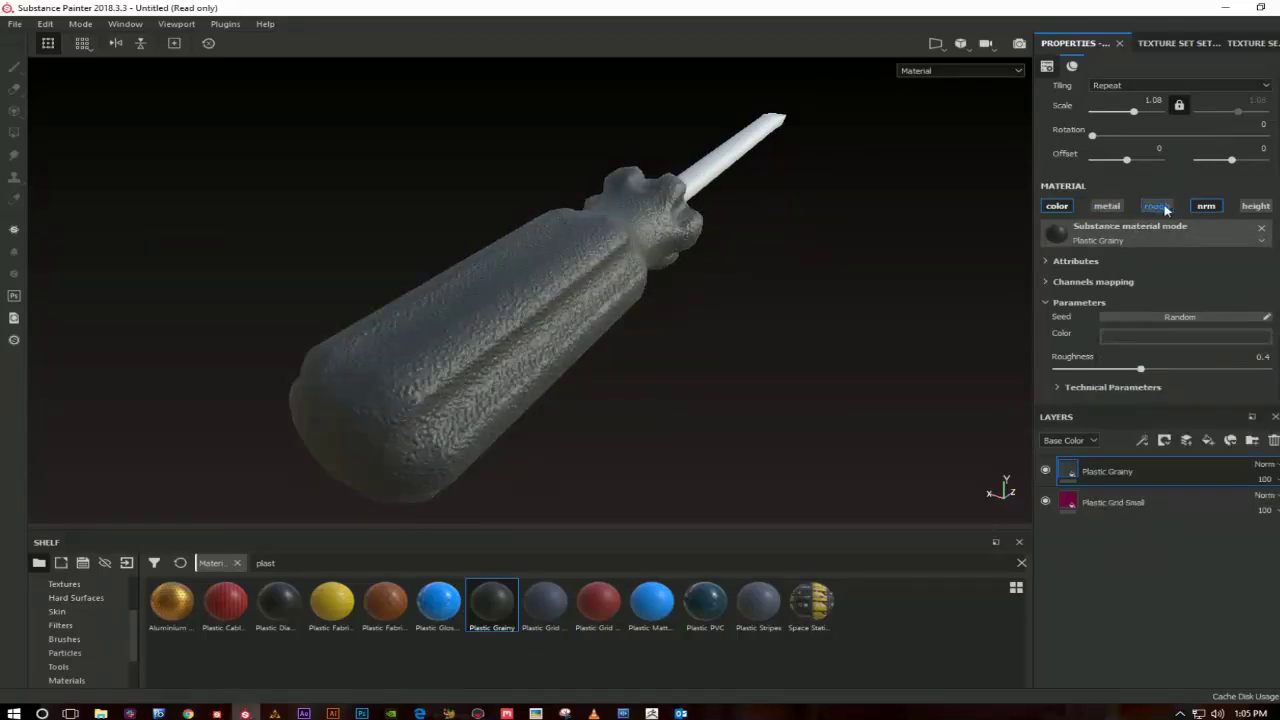
pyautogui.click(1156, 206)
pyautogui.scroll(-2, 114, 652)
pyautogui.click(98, 653)
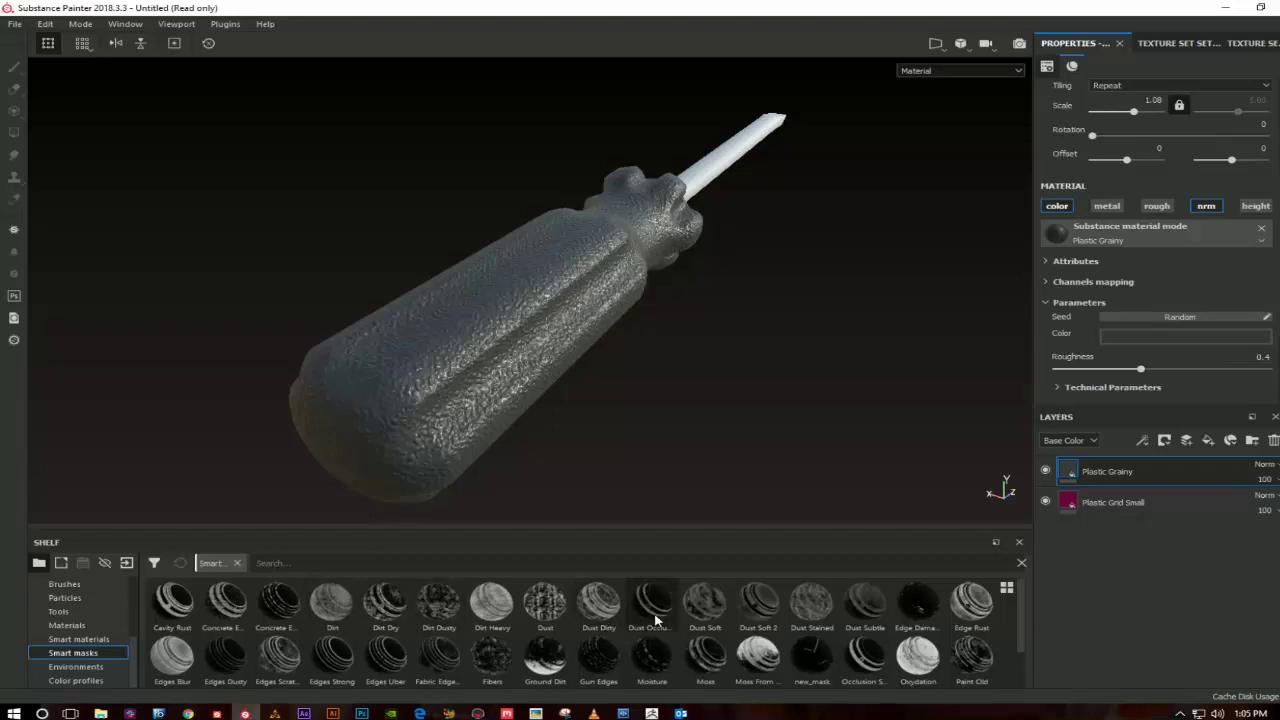
# Step: Apply the Dust Occlusion smart mask to Plastic Grainy, then delete its Dirt generator
pyautogui.moveTo(652, 606)
pyautogui.mouseDown()
pyautogui.moveTo(1093, 444)
pyautogui.moveTo(1110, 471)
pyautogui.mouseUp()
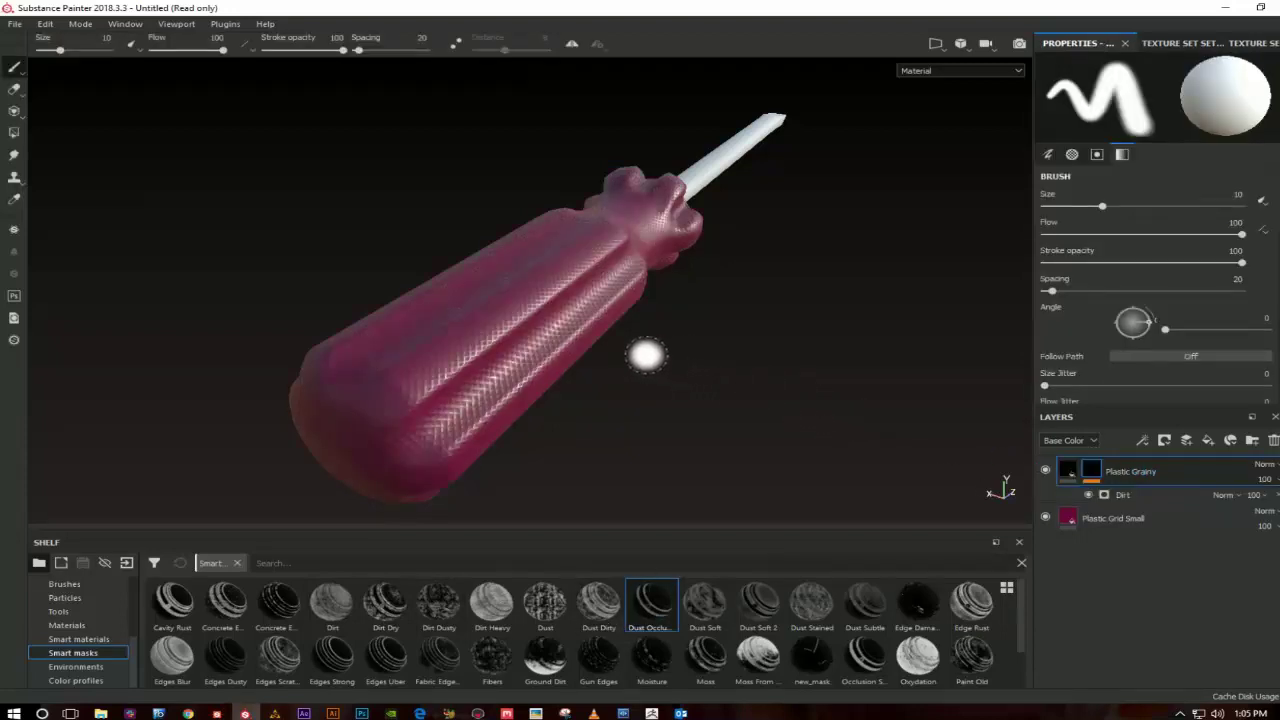
pyautogui.keyDown('alt'); pyautogui.moveTo(643, 357); pyautogui.dragTo(580, 338); pyautogui.keyUp('alt')
pyautogui.click(1115, 495)
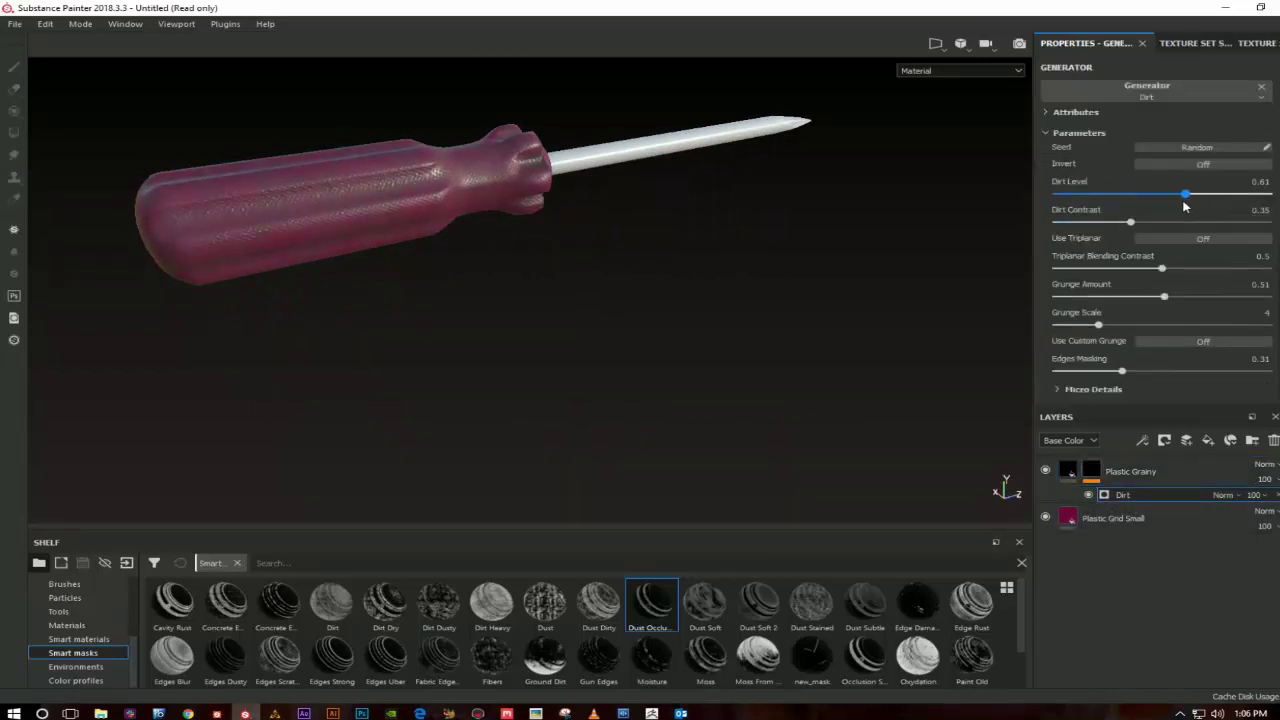
pyautogui.moveTo(1184, 206); pyautogui.dragTo(1166, 216)
pyautogui.press('Delete')
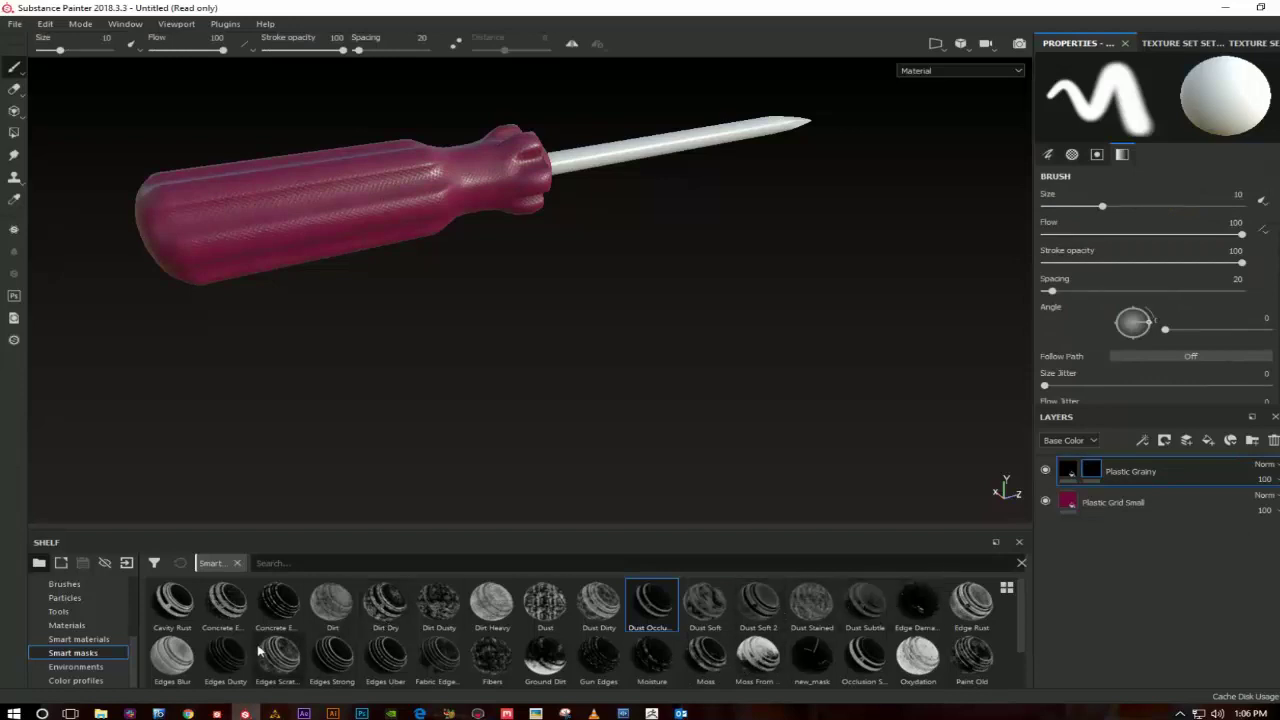
# Step: Apply the Edges Dusty smart mask with Global Balance 0.83 and Global Contrast 0.51
pyautogui.moveTo(222, 657); pyautogui.dragTo(1134, 470)
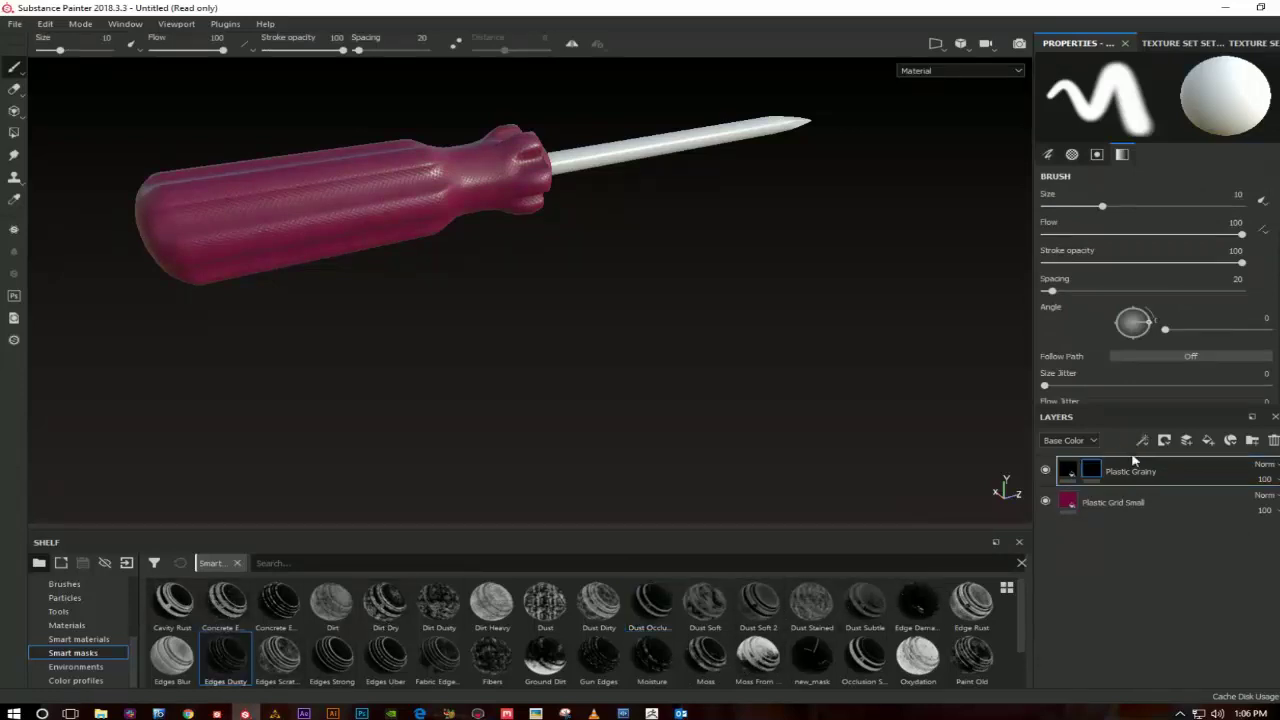
pyautogui.moveTo(341, 197); pyautogui.dragTo(474, 265, button='middle')
pyautogui.scroll(3, 474, 265)
pyautogui.scroll(2, 474, 265)
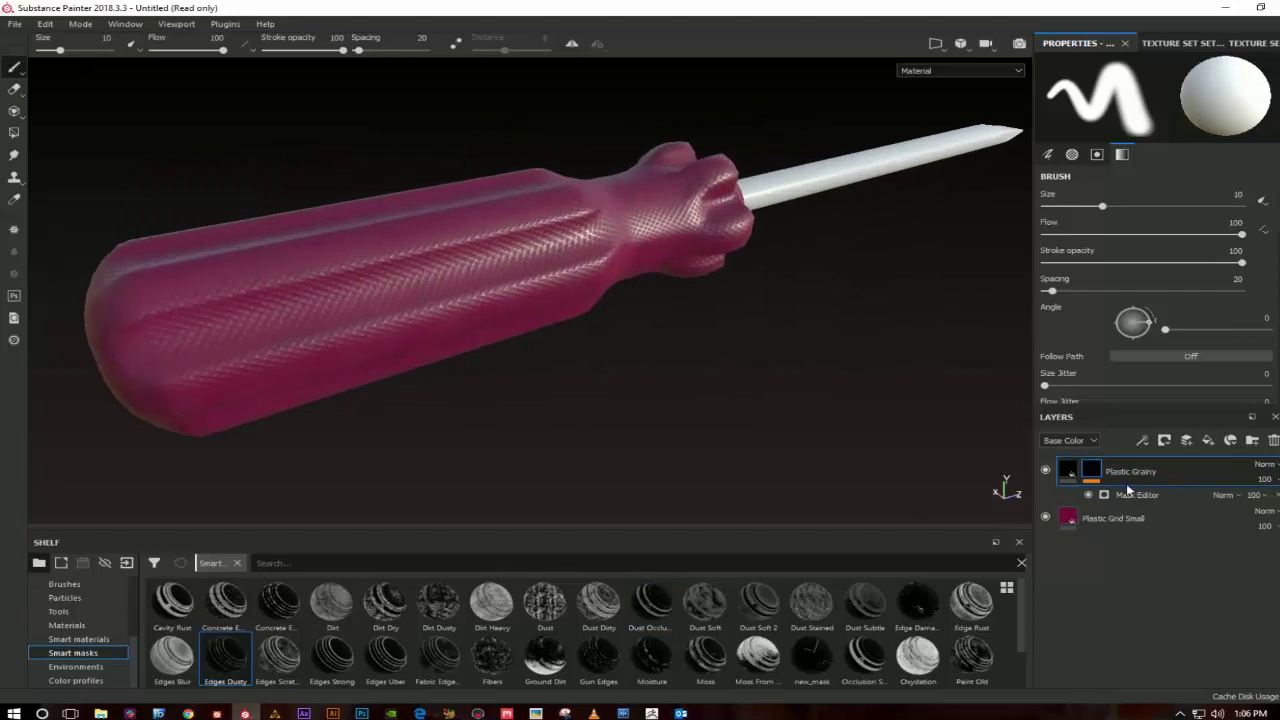
pyautogui.click(1137, 494)
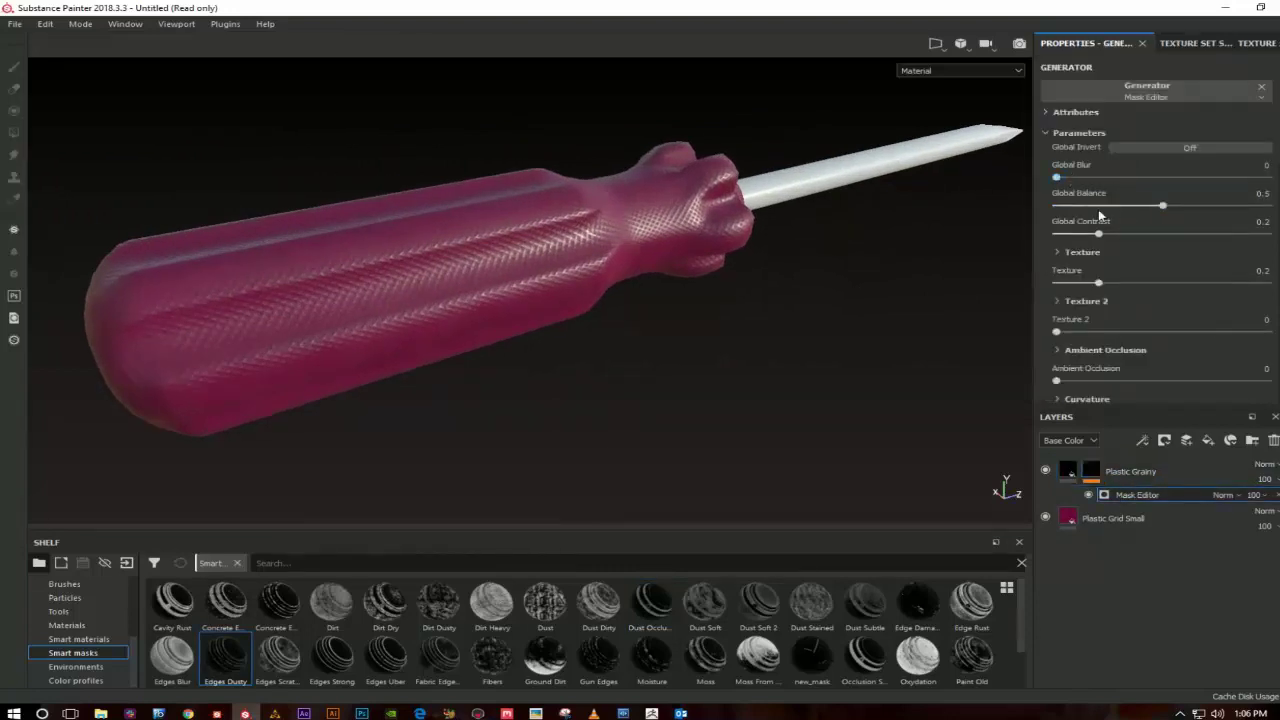
pyautogui.moveTo(1162, 205); pyautogui.dragTo(1237, 210)
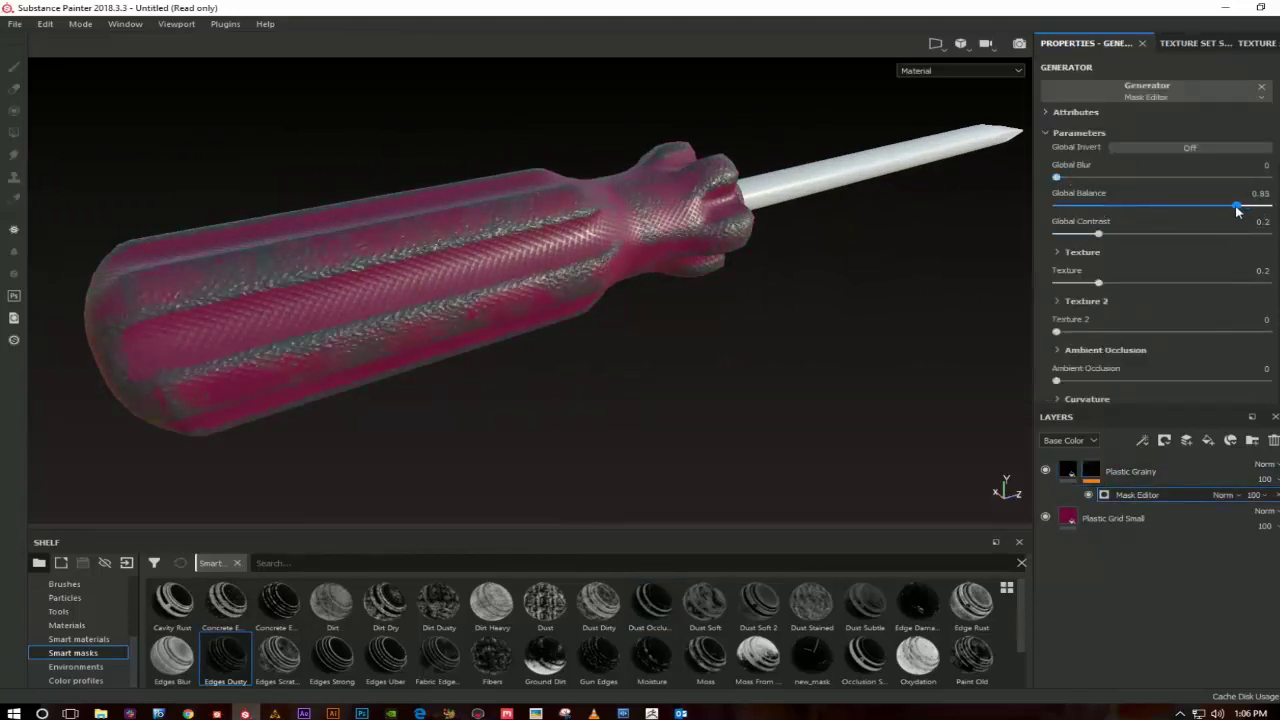
pyautogui.moveTo(1098, 233); pyautogui.dragTo(1164, 233)
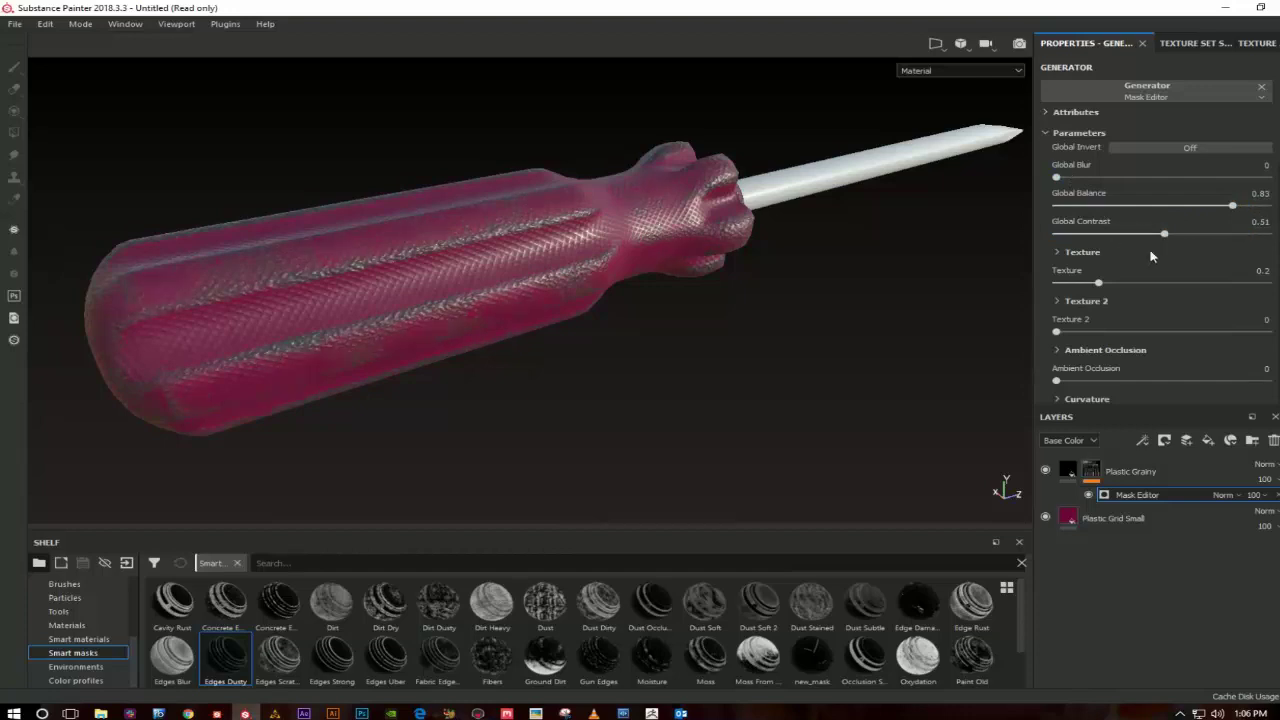
pyautogui.click(1062, 471)
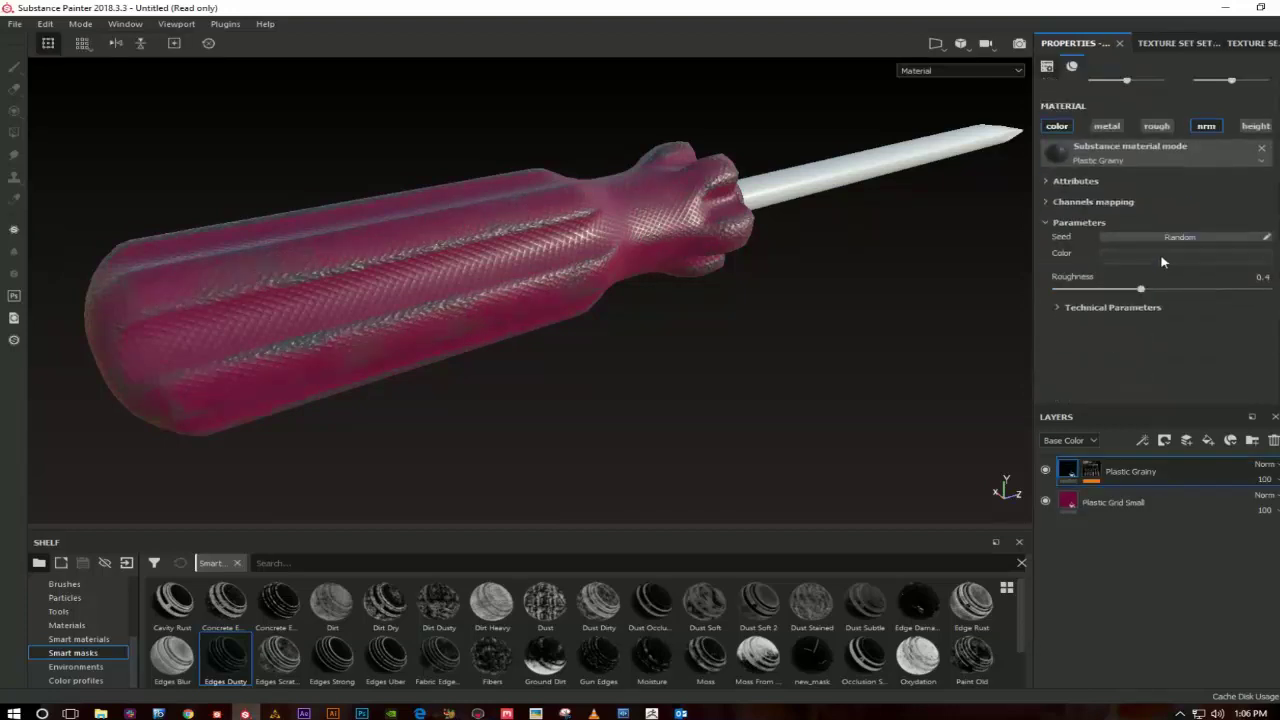
# Step: Try a brown colour on the Plastic Grainy layer
pyautogui.click(1162, 256)
pyautogui.moveTo(1222, 390); pyautogui.dragTo(1235, 396)
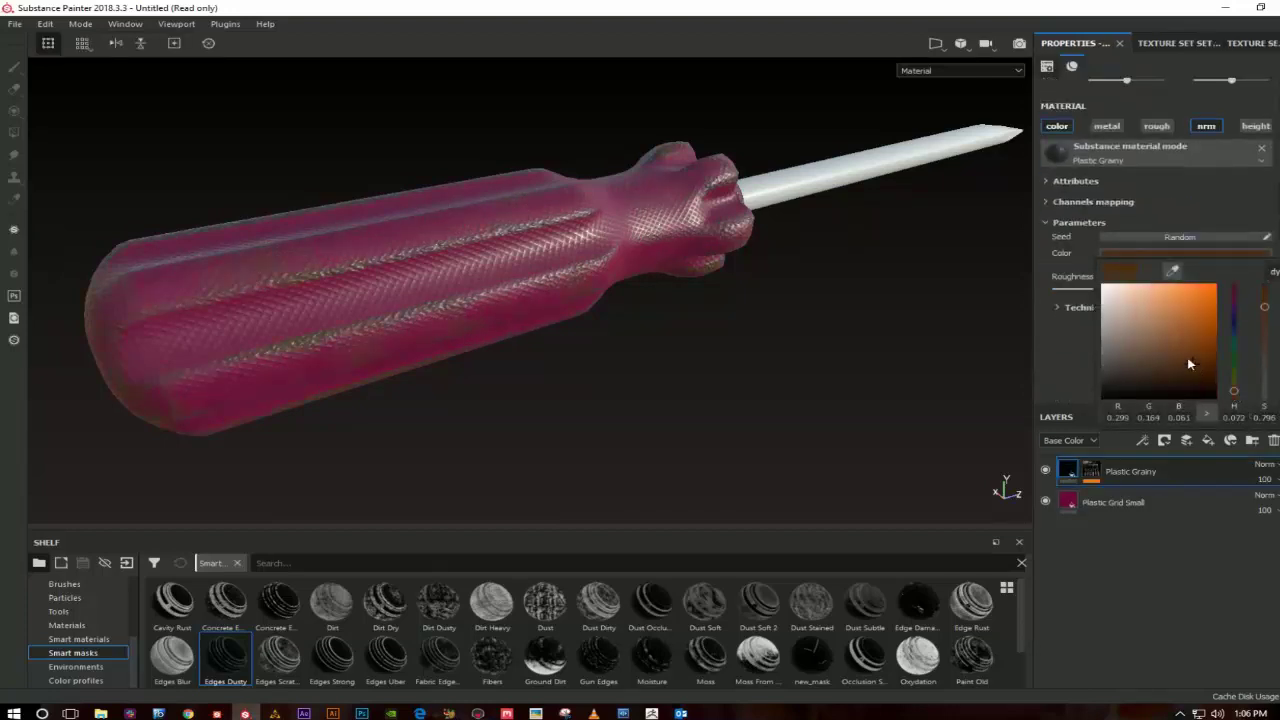
pyautogui.click(1185, 352)
# Step: Delete the Plastic Grainy layer and switch the shelf to Materials
pyautogui.moveTo(450, 230)
pyautogui.keyDown('alt'); pyautogui.mouseDown()
pyautogui.moveTo(517, 209)
pyautogui.moveTo(533, 232)
pyautogui.mouseUp(); pyautogui.keyUp('alt')
pyautogui.click(1273, 441)
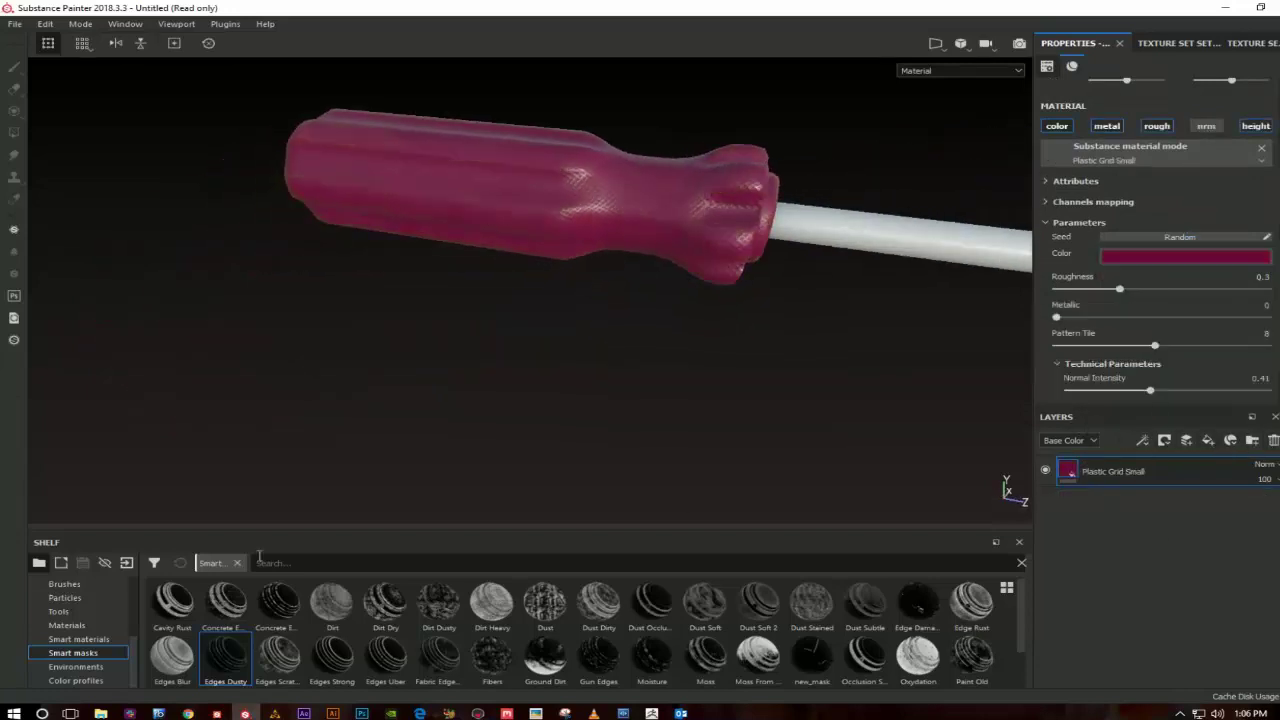
pyautogui.click(67, 625)
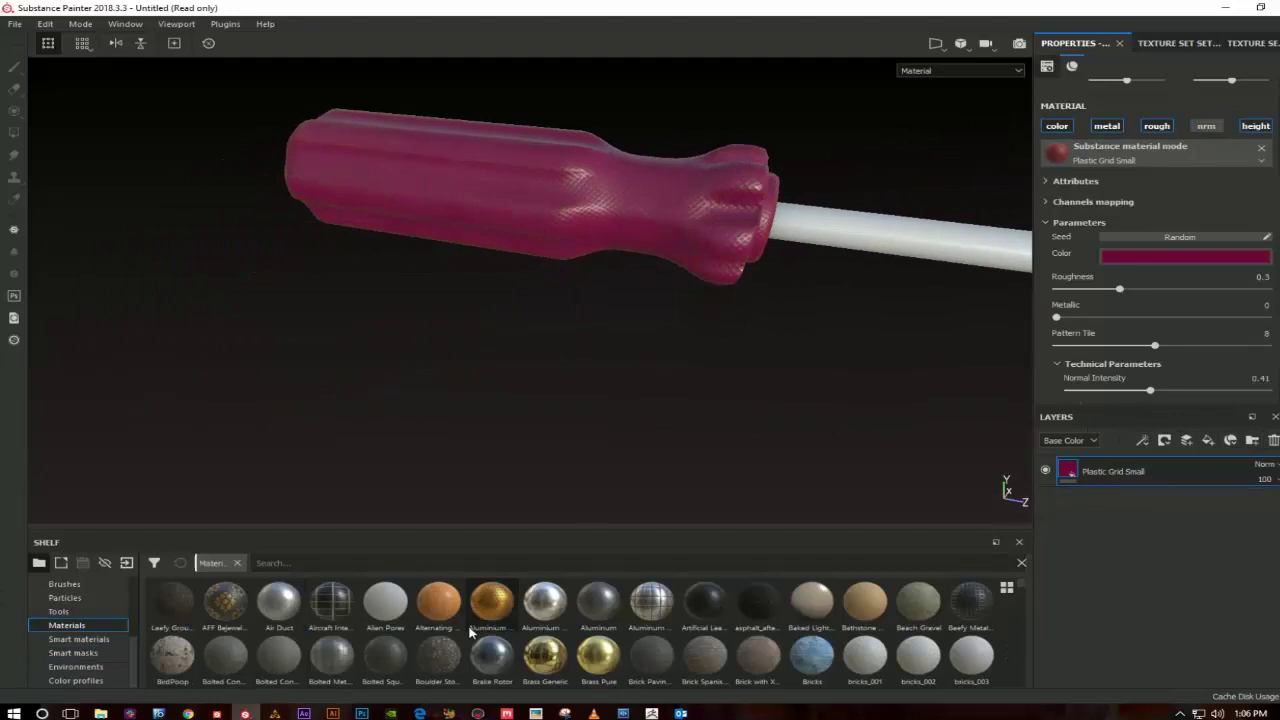
# Step: Add an Aluminium Pure layer and darken its base colour
pyautogui.click(546, 605)
pyautogui.moveTo(1088, 438); pyautogui.dragTo(1090, 458)
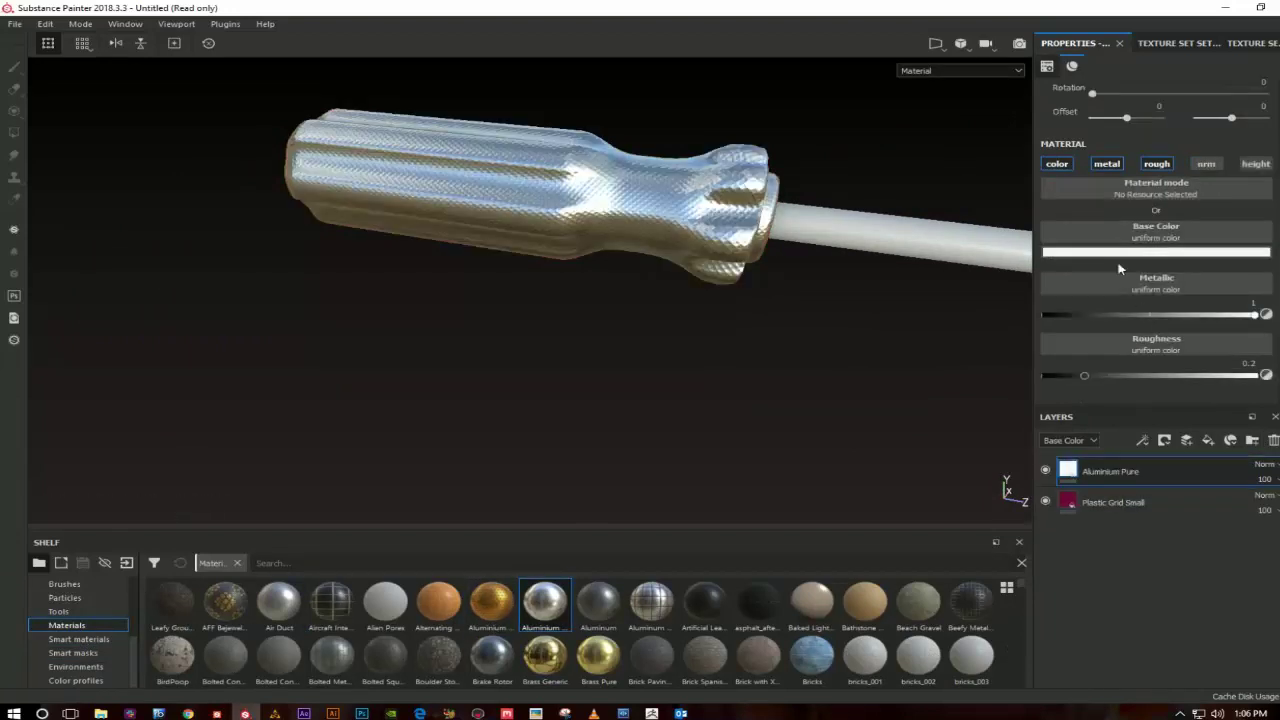
pyautogui.click(1156, 251)
pyautogui.click(1105, 348)
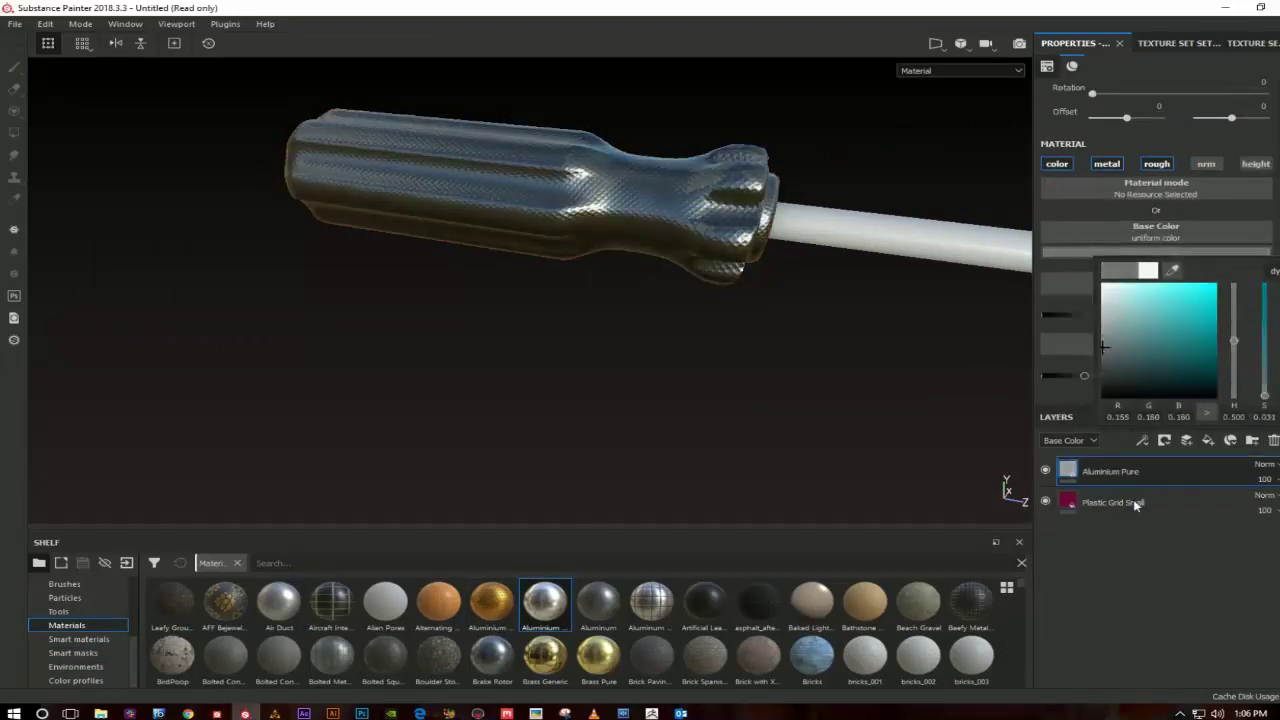
# Step: Apply the Cavity Rust smart mask to Aluminium Pure and select its Mask Editor generator
pyautogui.click(75, 653)
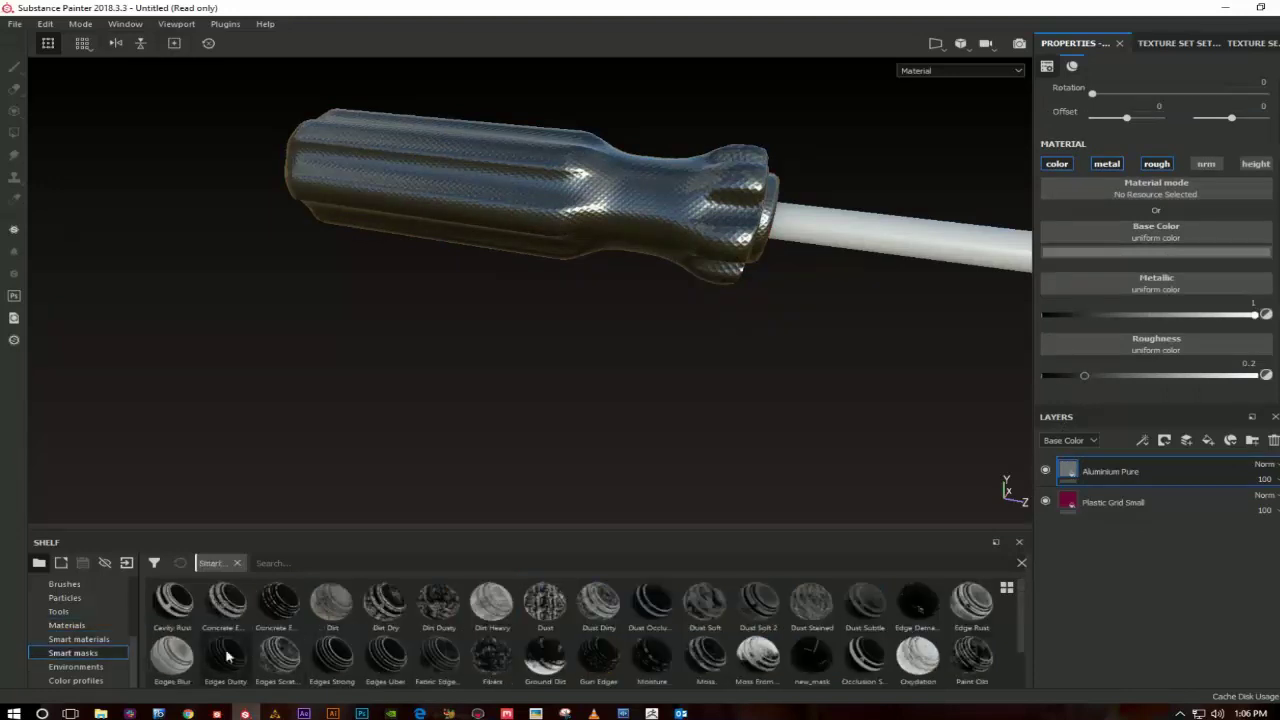
pyautogui.moveTo(172, 600); pyautogui.dragTo(1094, 462)
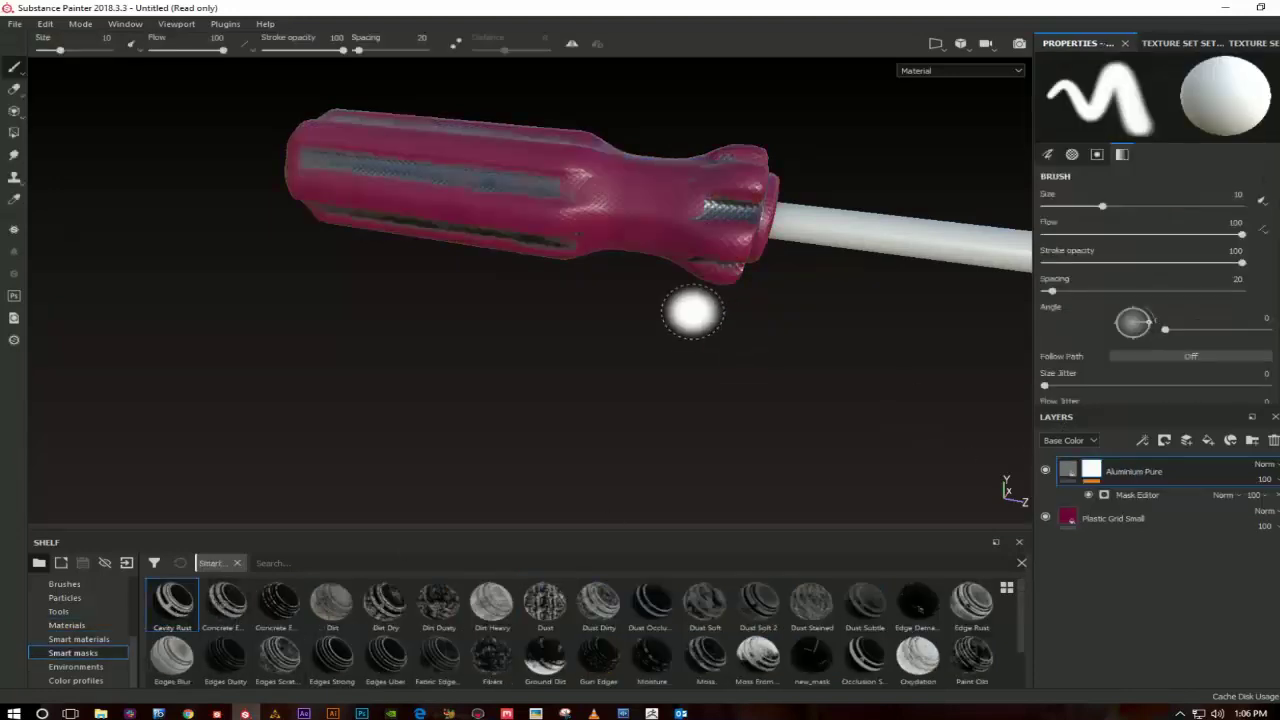
pyautogui.keyDown('alt'); pyautogui.moveTo(692, 313); pyautogui.dragTo(897, 266); pyautogui.keyUp('alt')
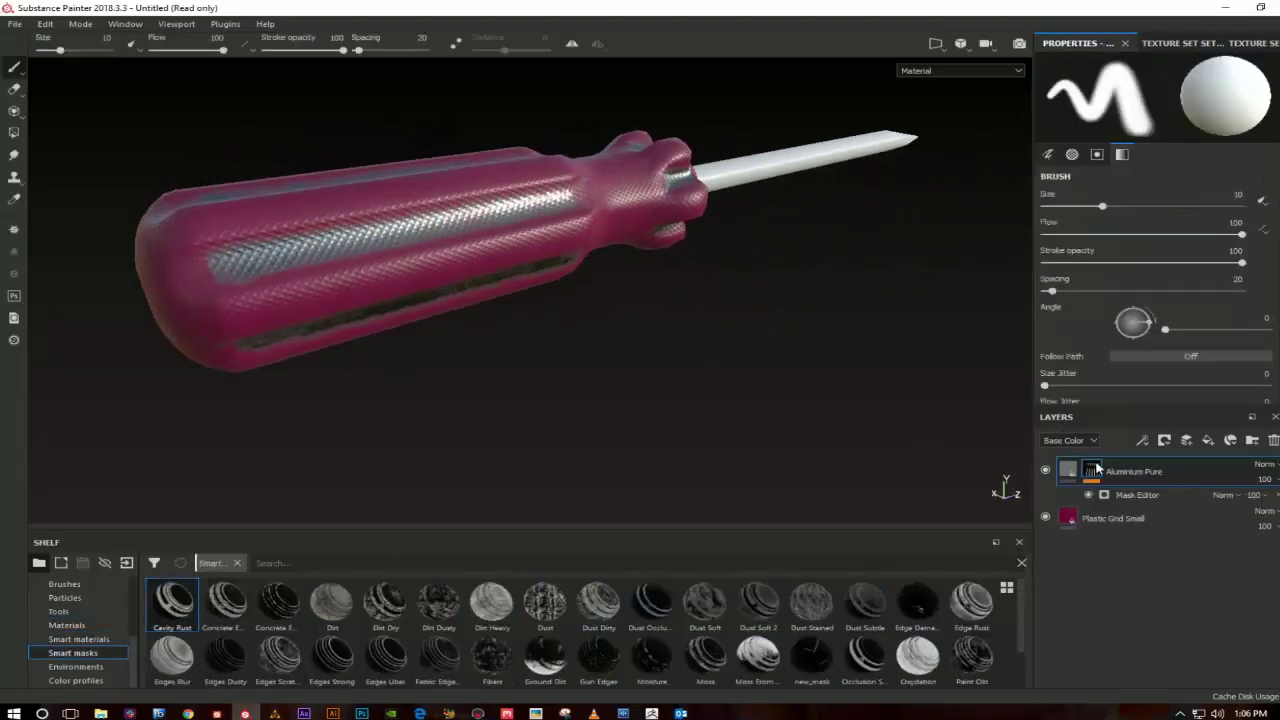
pyautogui.click(1137, 494)
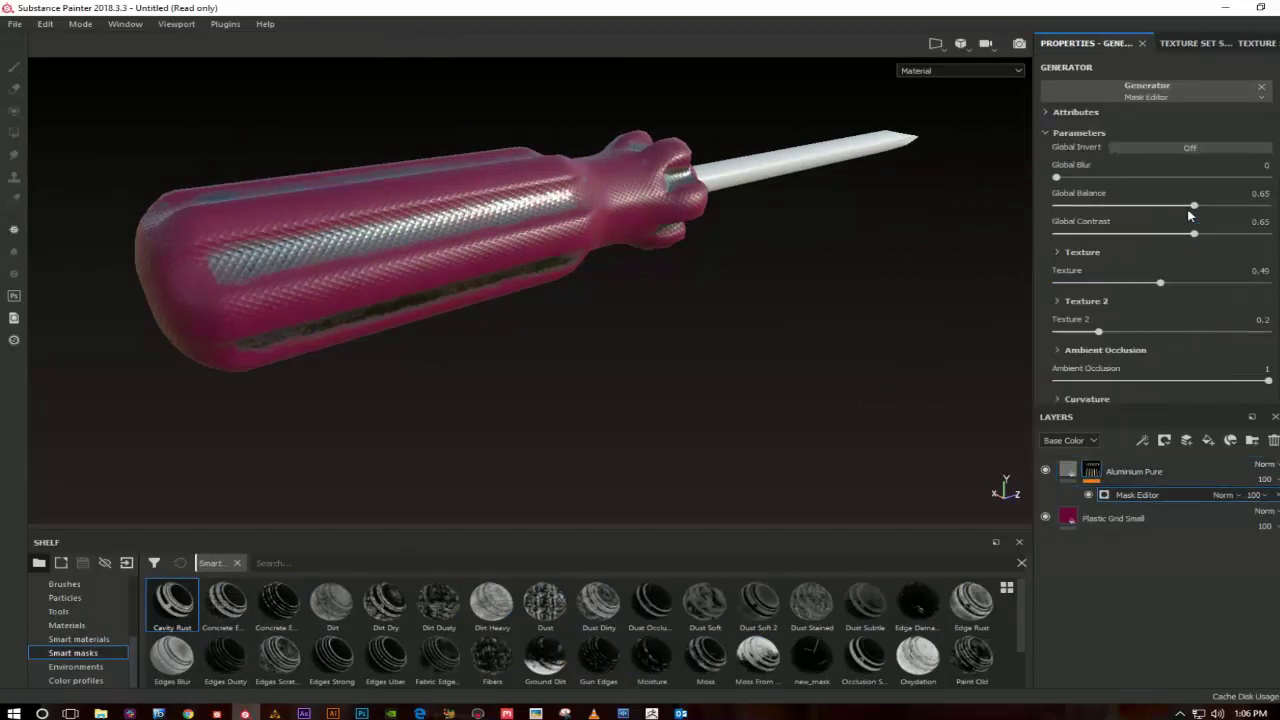
# Step: Lower the aluminium mask's Global Balance to 0.58
pyautogui.moveTo(1193, 206); pyautogui.dragTo(1134, 234)
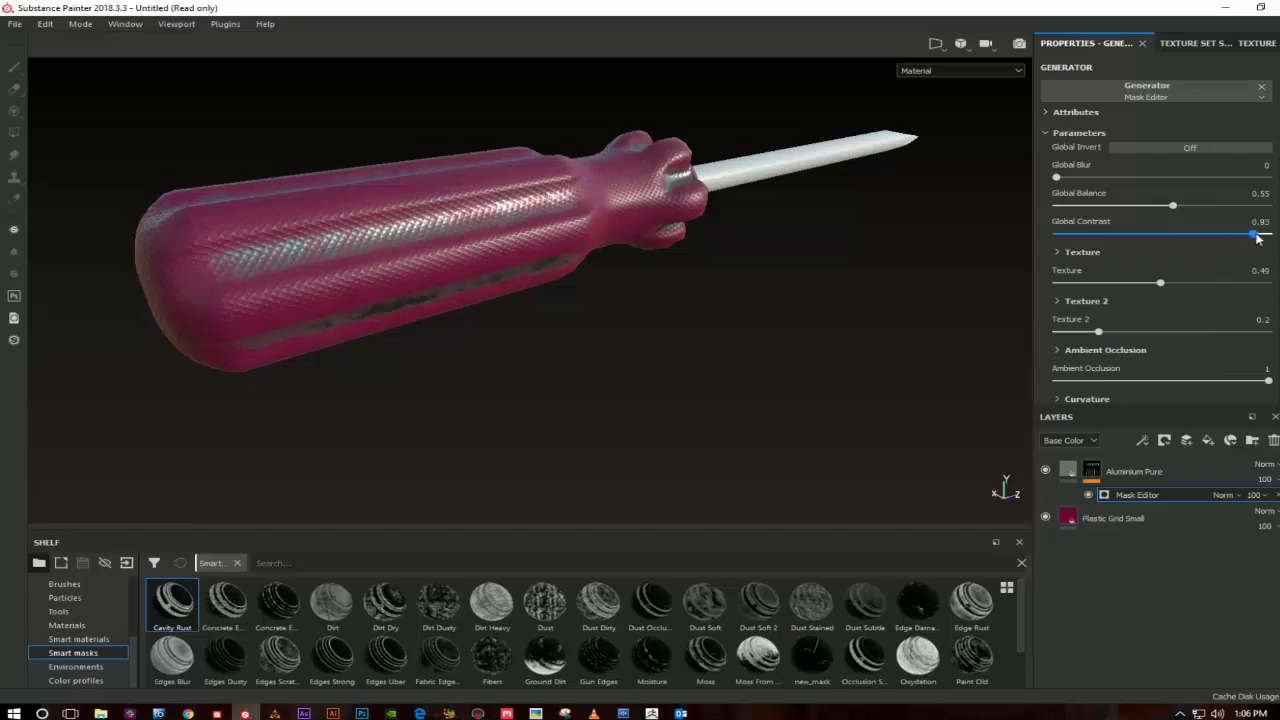
pyautogui.keyDown('alt'); pyautogui.moveTo(639, 179); pyautogui.dragTo(1201, 263); pyautogui.keyUp('alt')
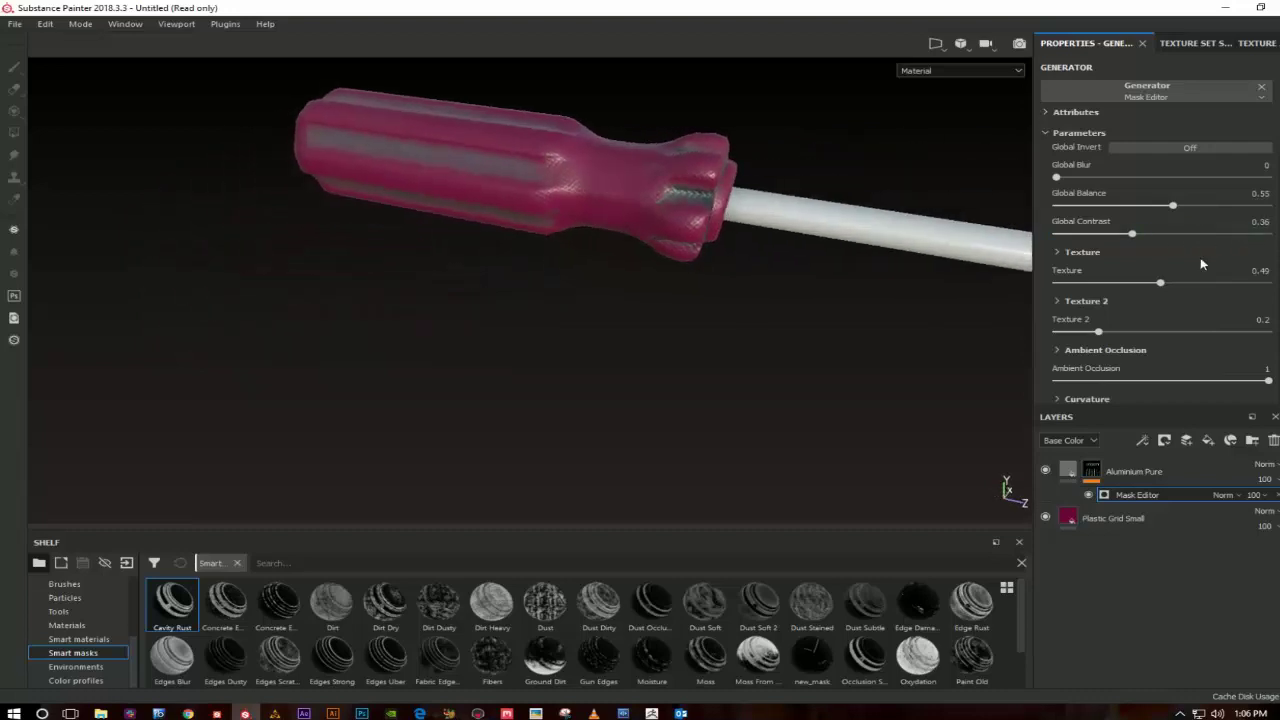
pyautogui.moveTo(1189, 211)
pyautogui.mouseDown()
pyautogui.moveTo(1249, 209)
pyautogui.moveTo(1180, 206)
pyautogui.mouseUp()
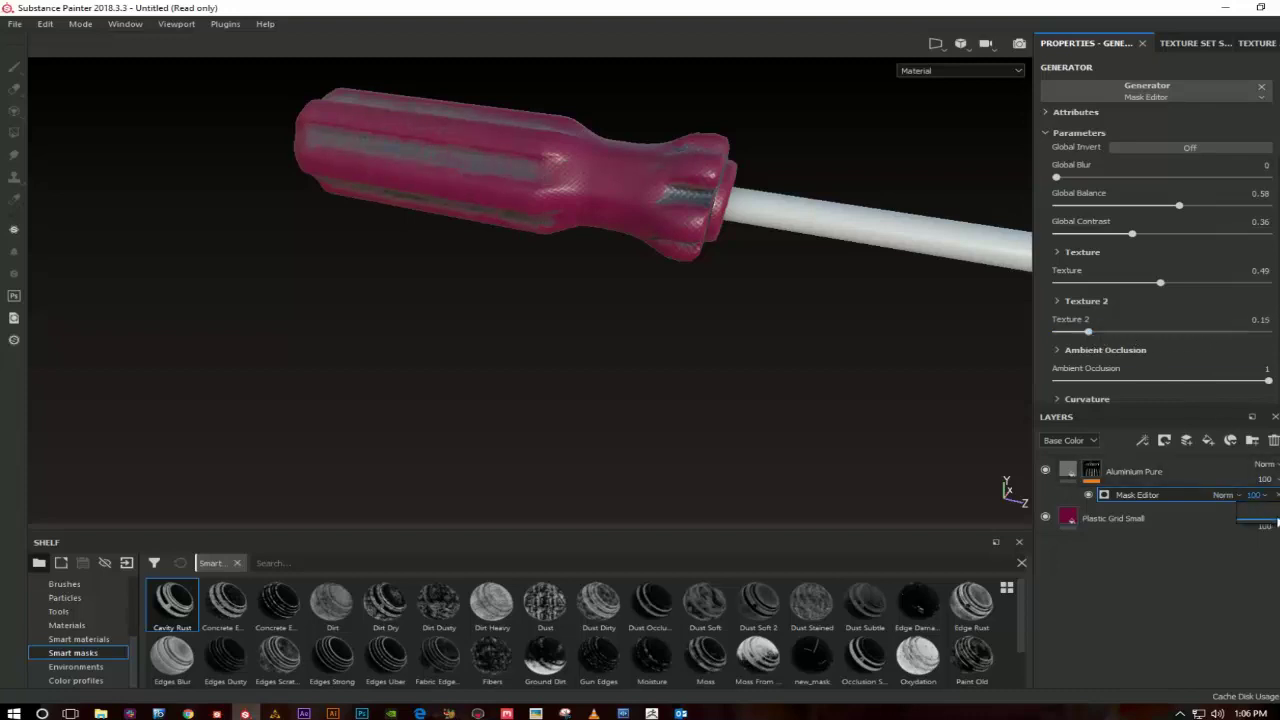
# Step: Set the mask effect's opacity to 60 with Normal blend
pyautogui.click(1261, 524)
pyautogui.scroll(-2, 1207, 492)
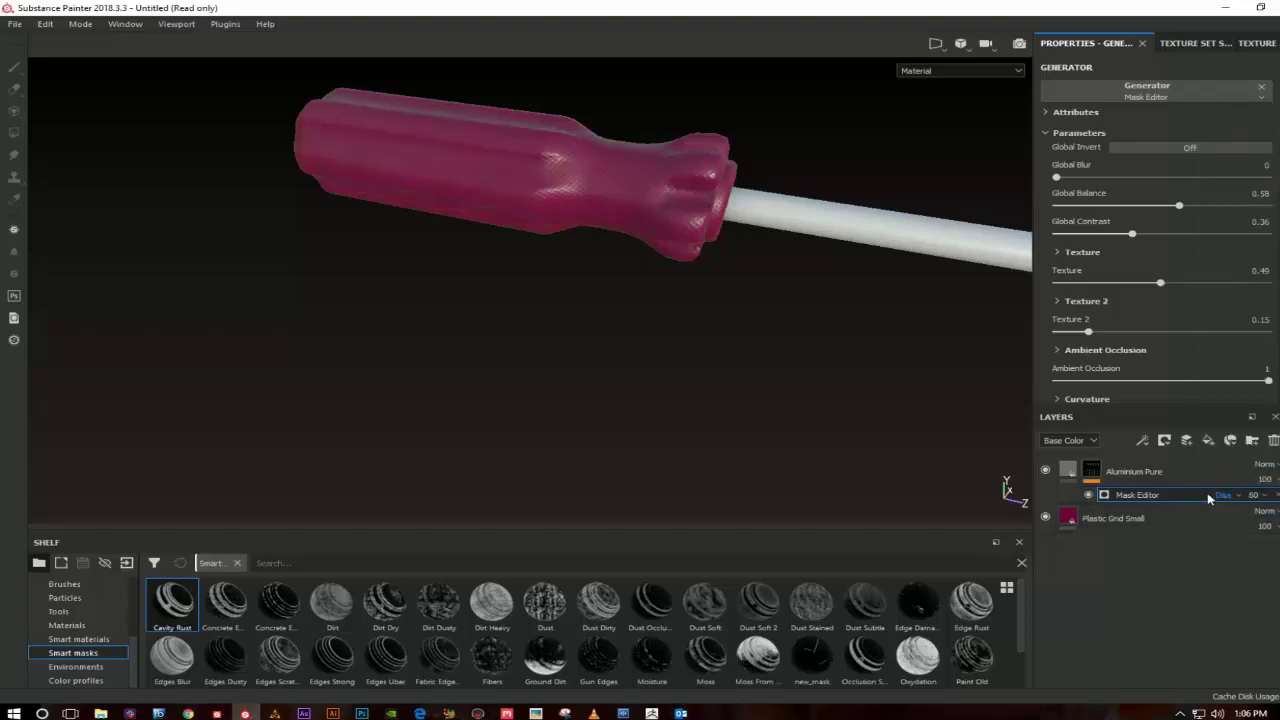
pyautogui.scroll(-2, 1207, 492)
pyautogui.scroll(-2, 1207, 492)
pyautogui.scroll(-2, 1207, 492)
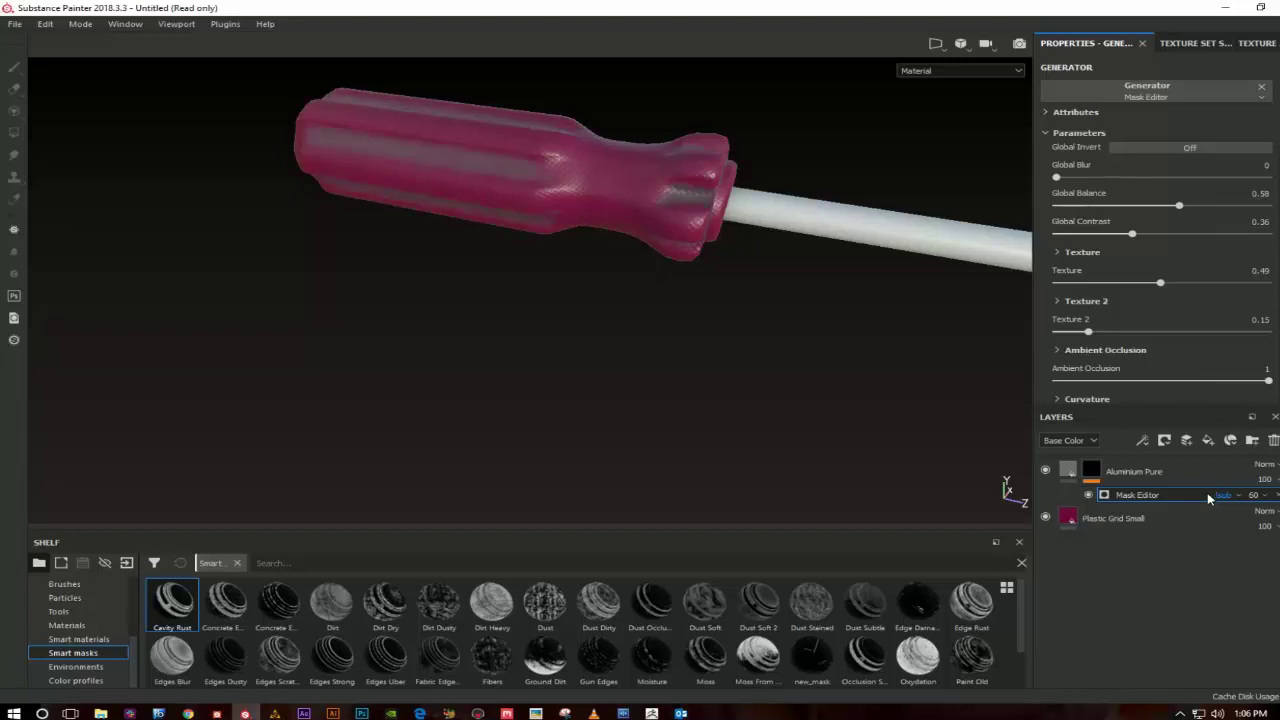
pyautogui.scroll(-2, 1208, 497)
pyautogui.scroll(2, 1208, 497)
pyautogui.scroll(2, 1208, 497)
# Step: Apply Aluminium Pure from the Materials shelf to the shaft and make its base colour grey
pyautogui.click(83, 627)
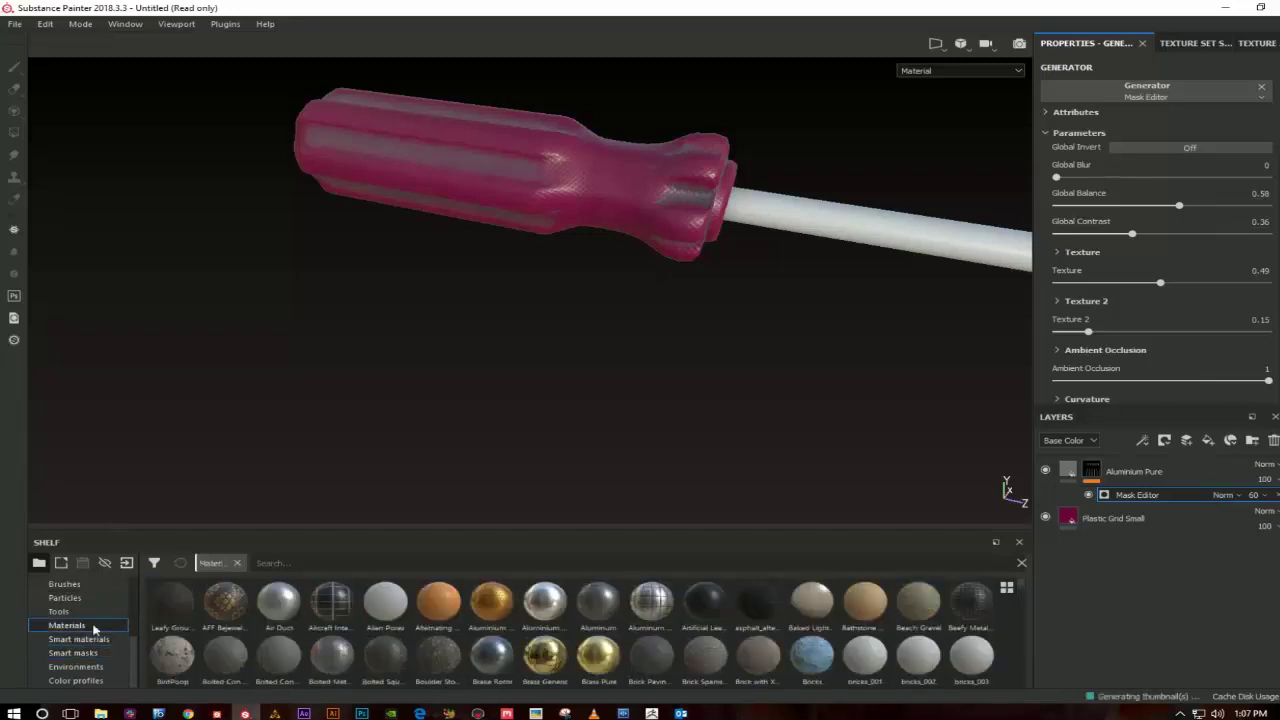
pyautogui.moveTo(544, 600); pyautogui.dragTo(857, 208)
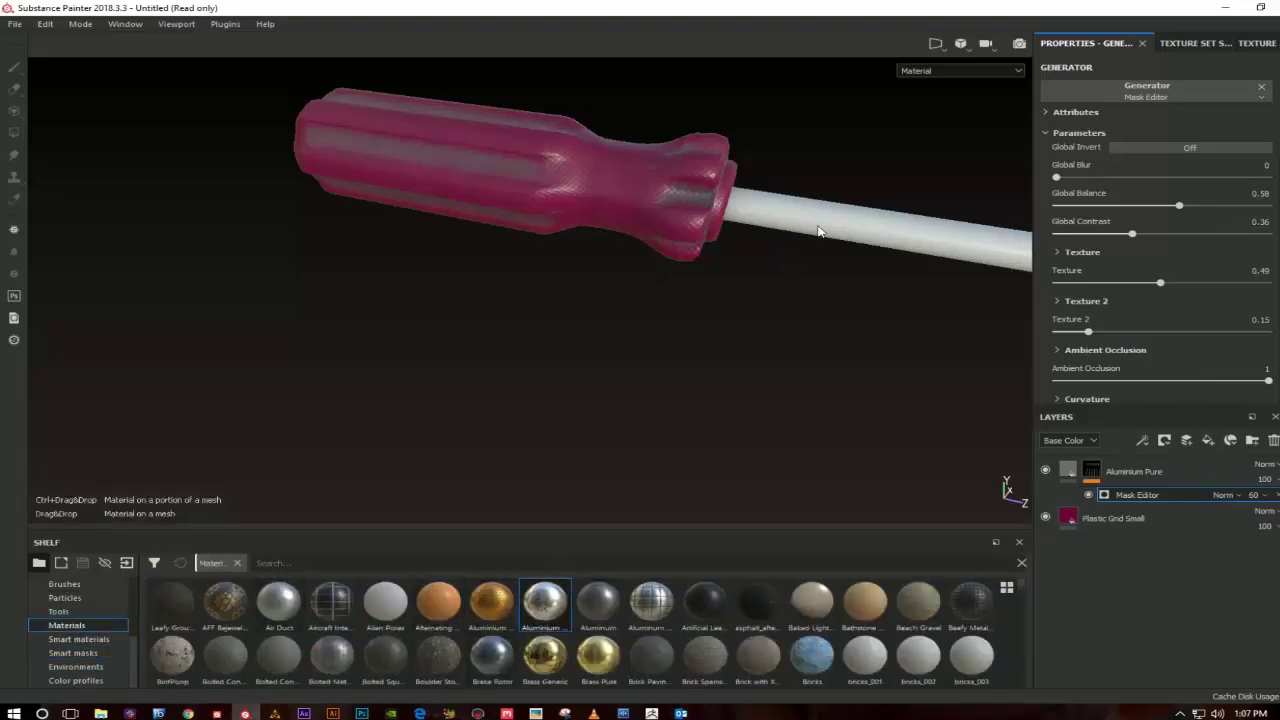
pyautogui.moveTo(787, 245); pyautogui.dragTo(605, 295, button='middle')
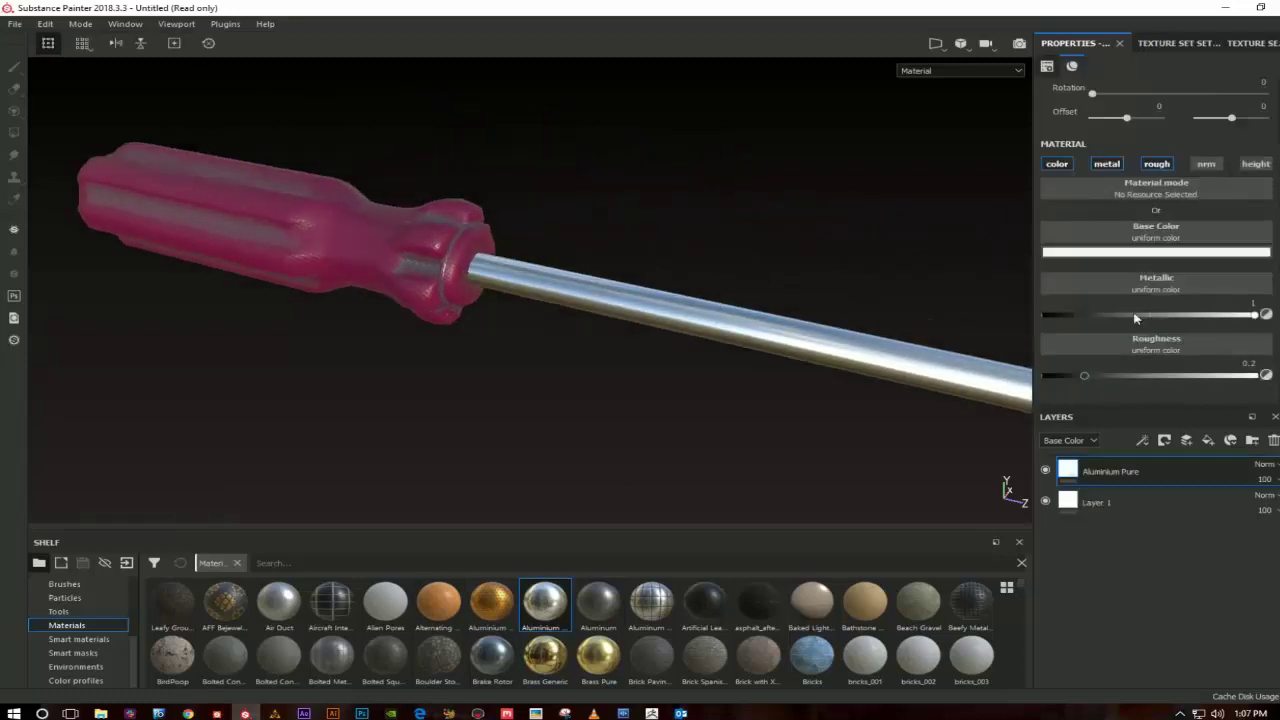
pyautogui.click(1107, 252)
pyautogui.moveTo(1104, 332); pyautogui.dragTo(1104, 318)
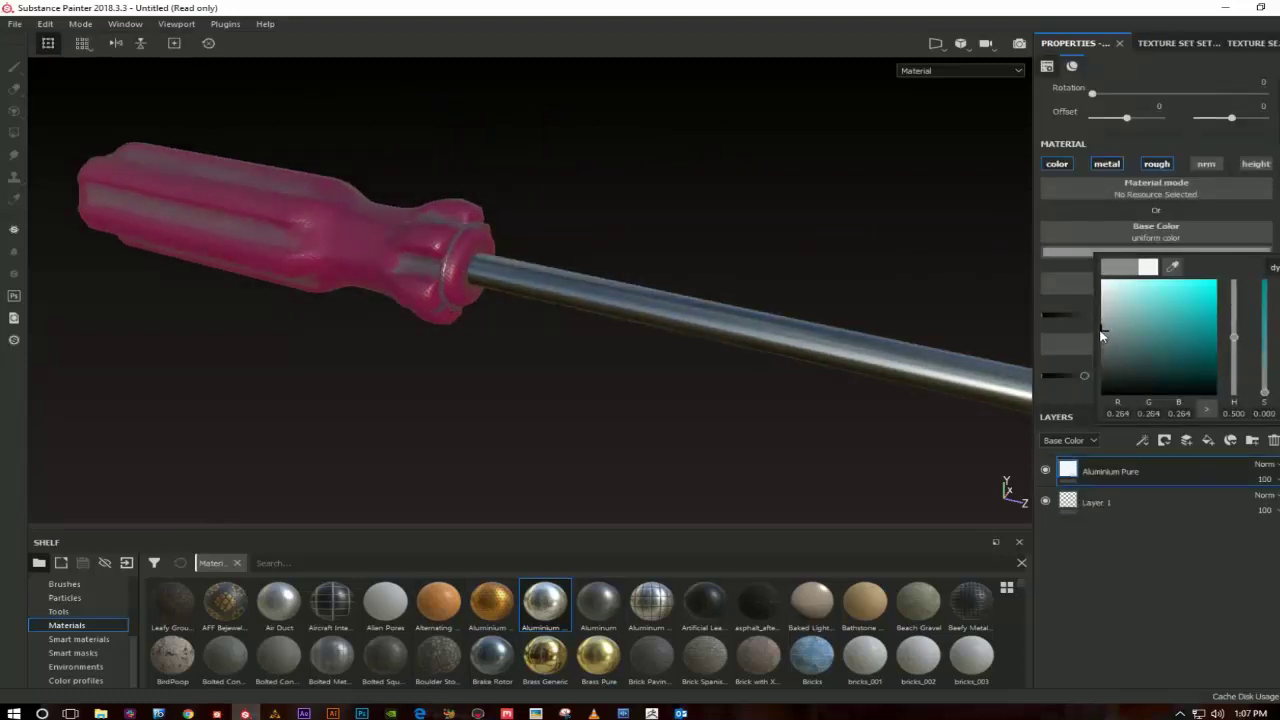
# Step: Pick the Aluminum material for the shaft, undoing a stray fill layer
pyautogui.scroll(-3, 725, 333)
pyautogui.scroll(-2, 729, 286)
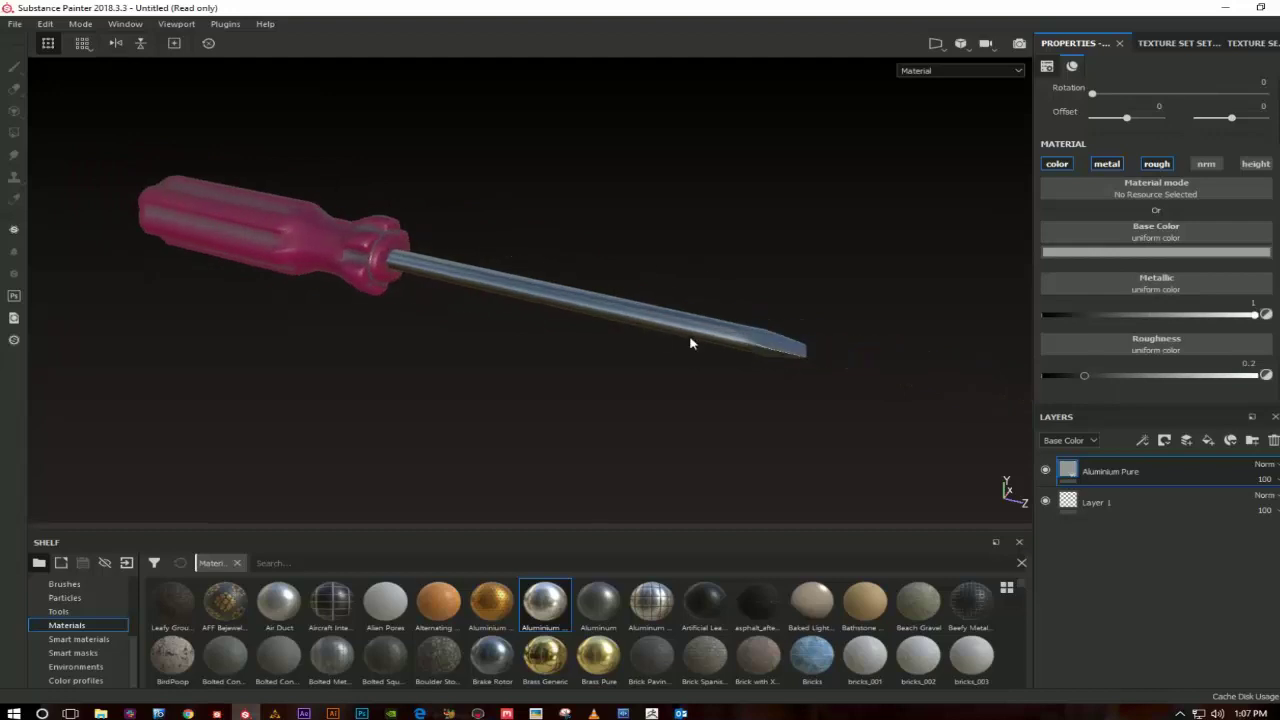
pyautogui.keyDown('alt'); pyautogui.moveTo(689, 343); pyautogui.dragTo(657, 349); pyautogui.keyUp('alt')
pyautogui.click(1208, 441)
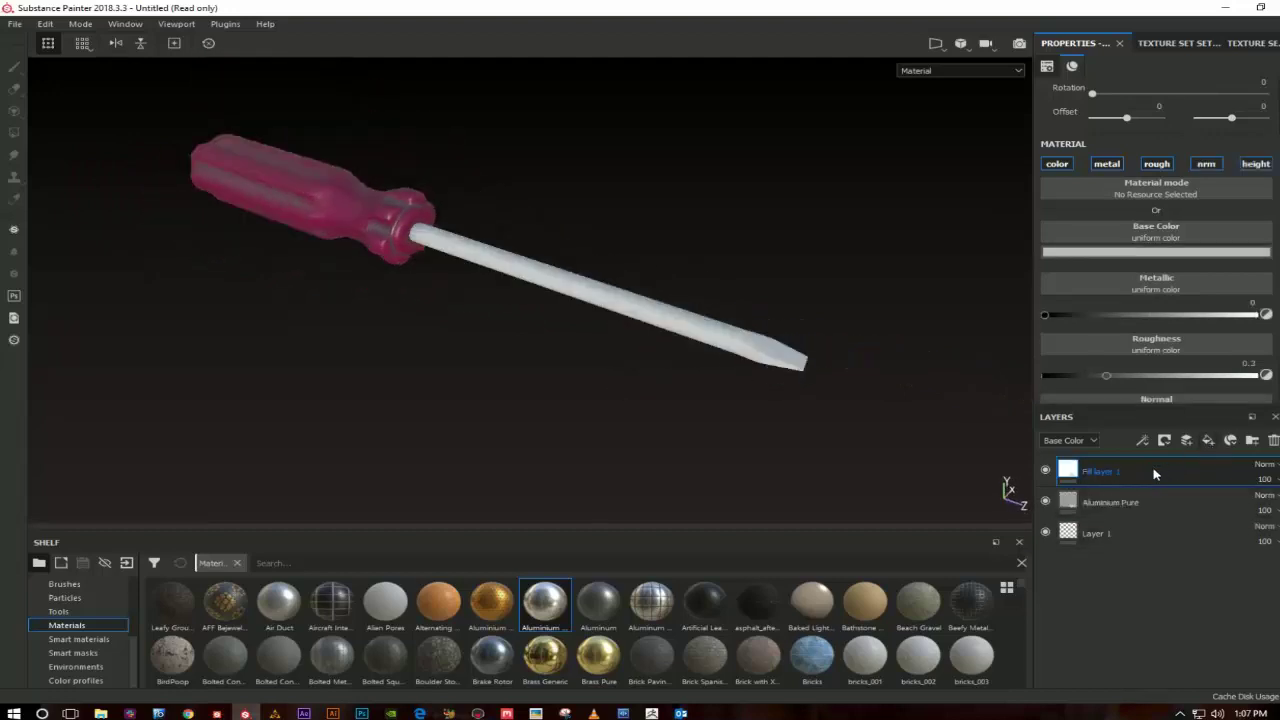
pyautogui.hotkey('ctrl', 'z')
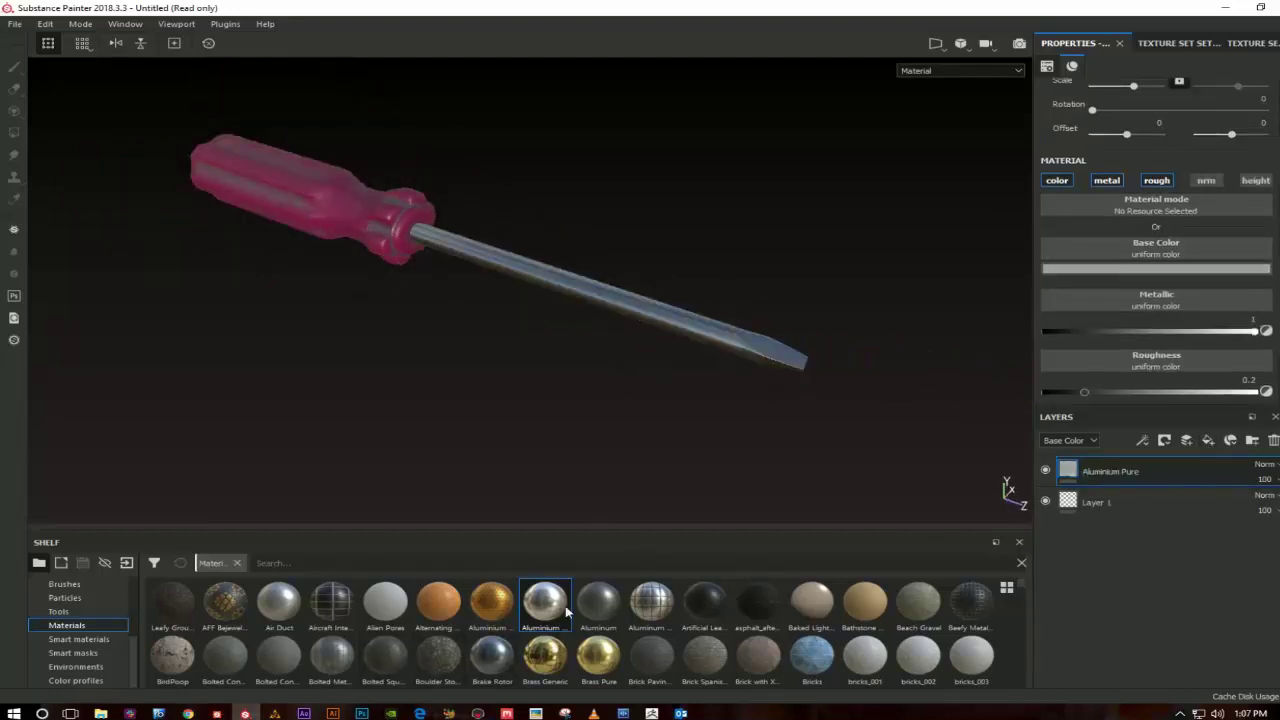
pyautogui.click(600, 601)
# Step: Apply the Aluminum material to the shaft and give it the Edges Strong smart mask
pyautogui.moveTo(1158, 466); pyautogui.dragTo(1141, 463)
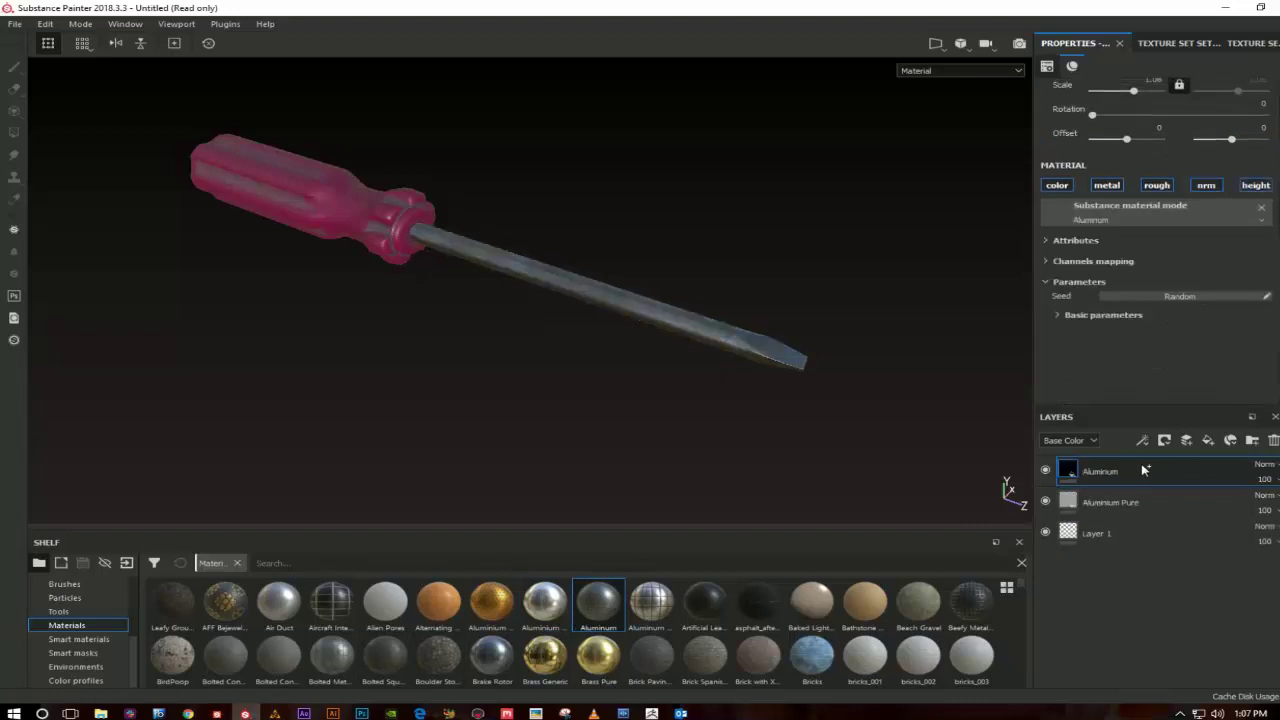
pyautogui.click(85, 639)
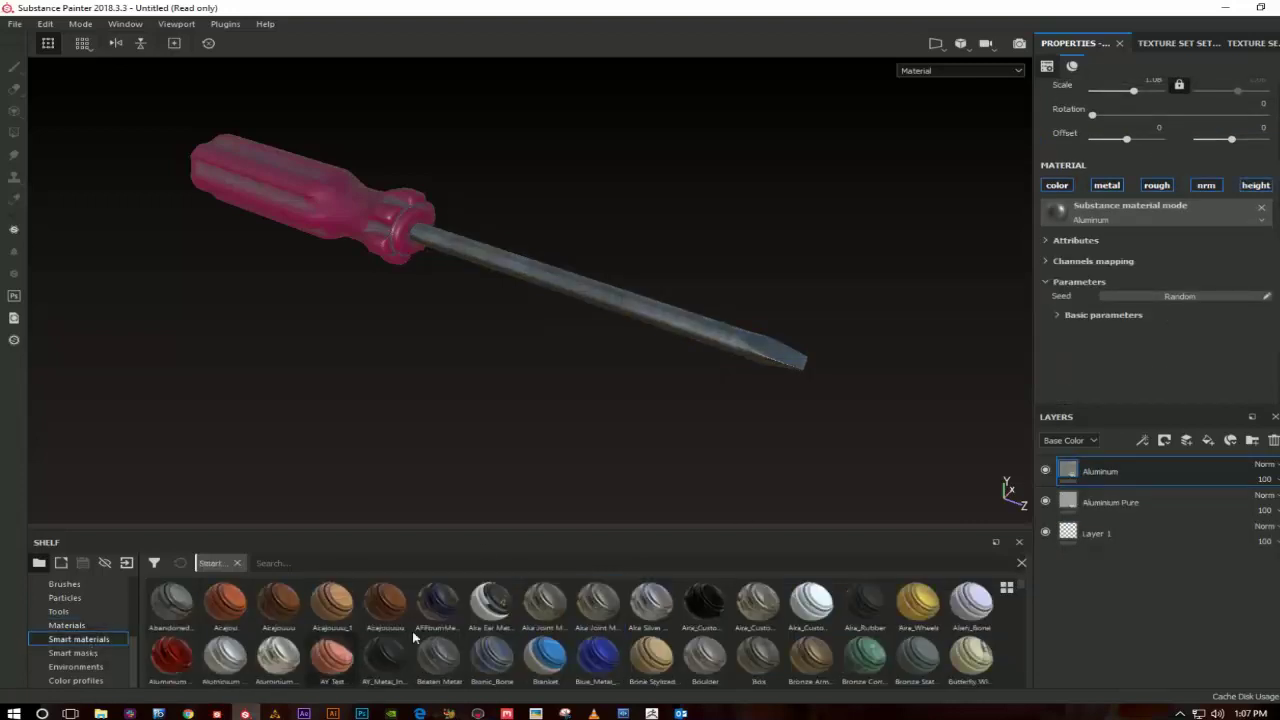
pyautogui.click(100, 654)
pyautogui.moveTo(335, 655); pyautogui.dragTo(1112, 453)
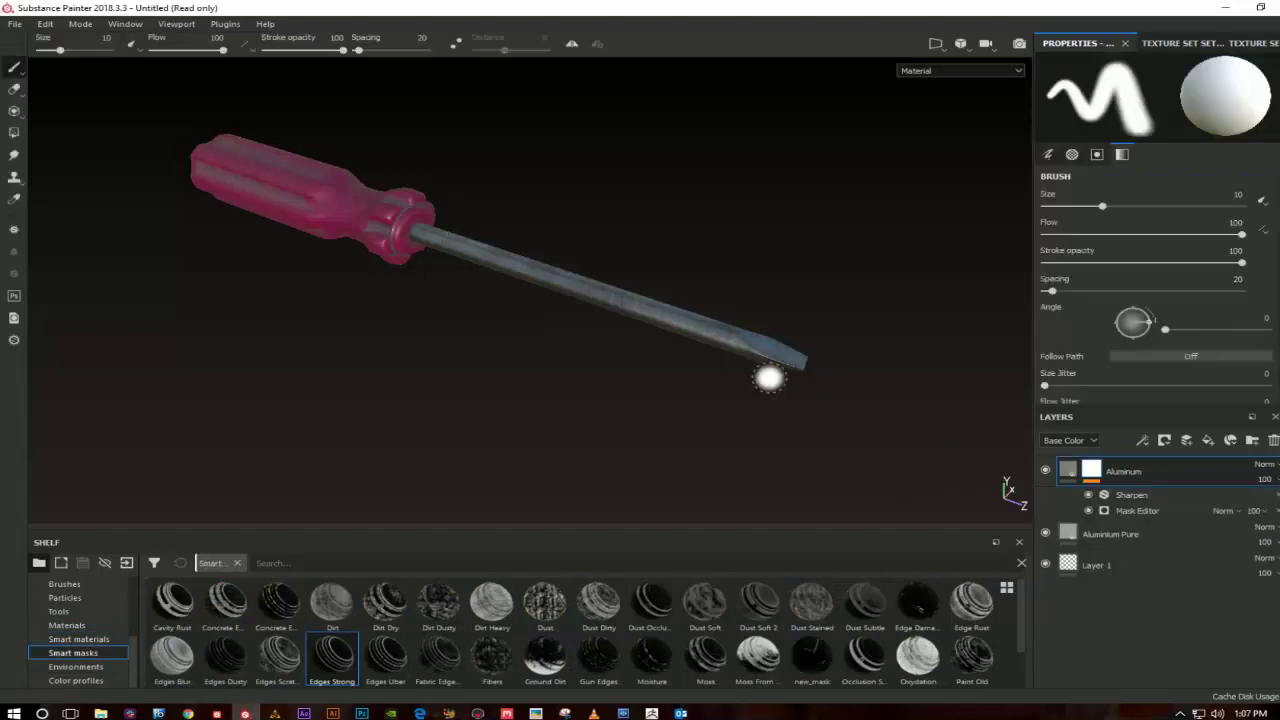
# Step: Set the Edges Strong mask opacity to 53, then switch to the handle's layer stack
pyautogui.scroll(3, 769, 381)
pyautogui.keyDown('alt'); pyautogui.moveTo(897, 289); pyautogui.dragTo(638, 278); pyautogui.keyUp('alt')
pyautogui.scroll(2, 638, 278)
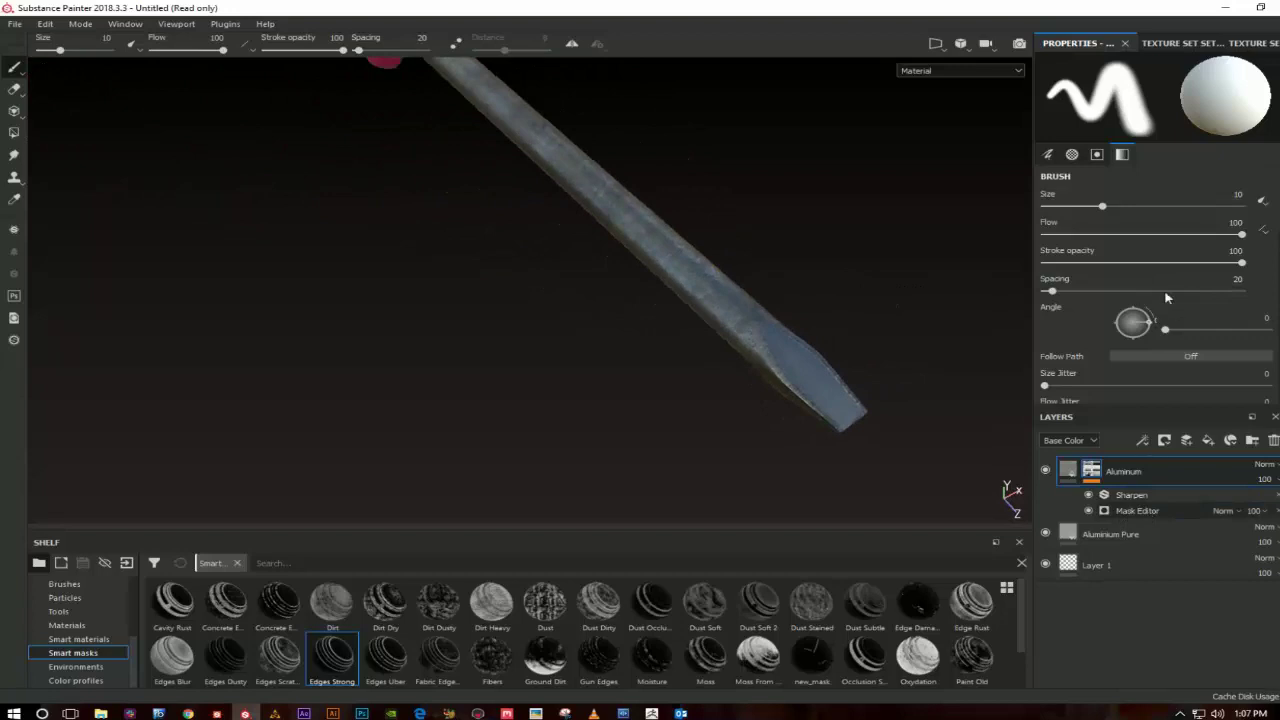
pyautogui.click(1146, 510)
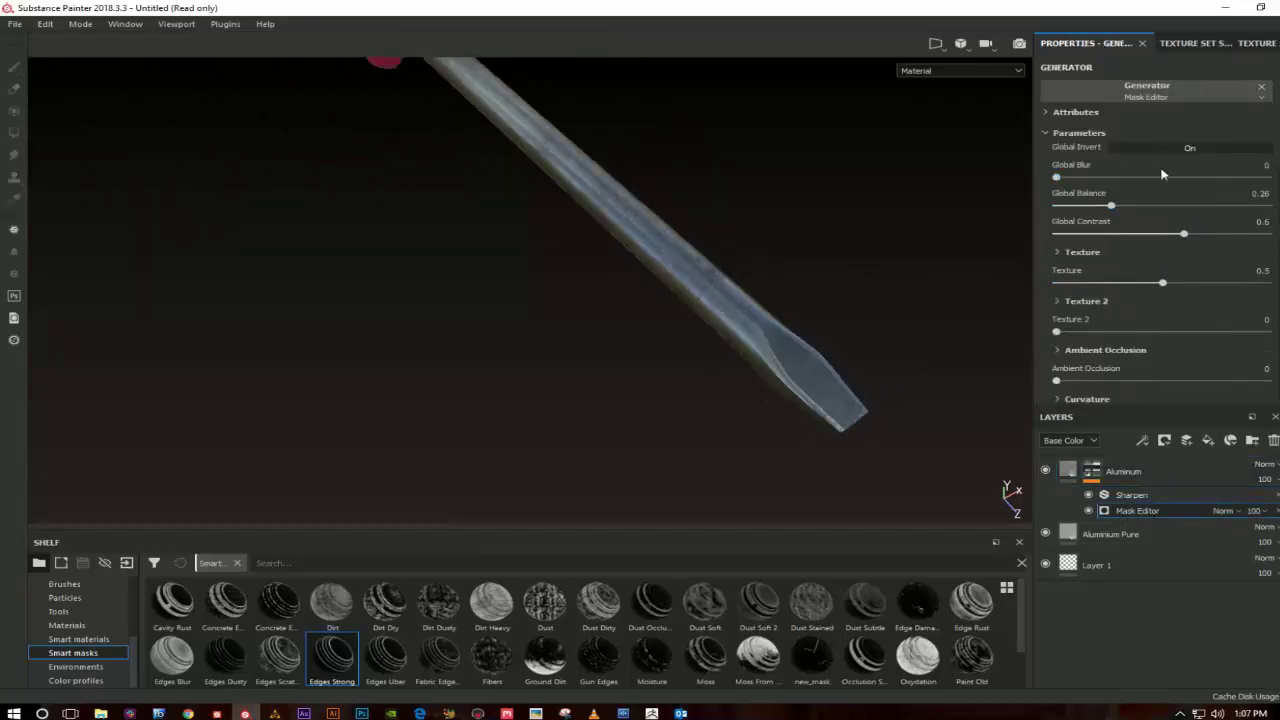
pyautogui.moveTo(847, 296)
pyautogui.keyDown('alt'); pyautogui.mouseDown()
pyautogui.moveTo(843, 209)
pyautogui.moveTo(911, 240)
pyautogui.mouseUp(); pyautogui.keyUp('alt')
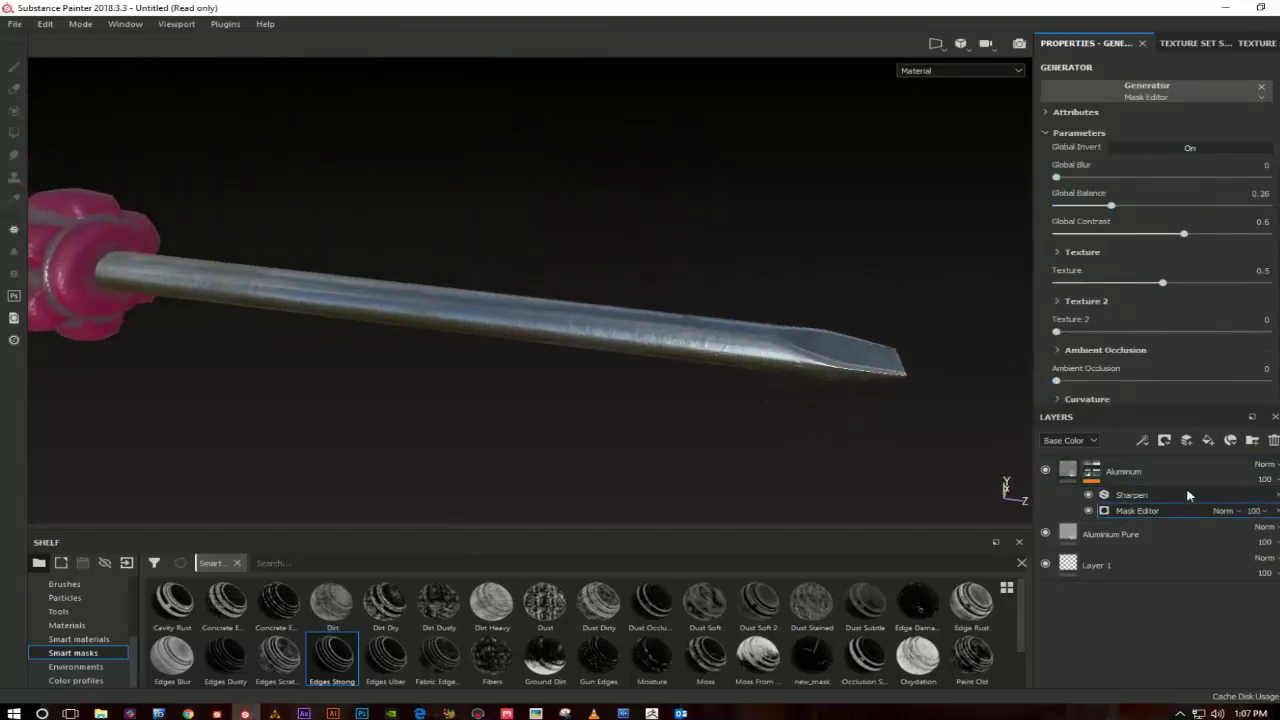
pyautogui.moveTo(1276, 536); pyautogui.dragTo(1262, 537)
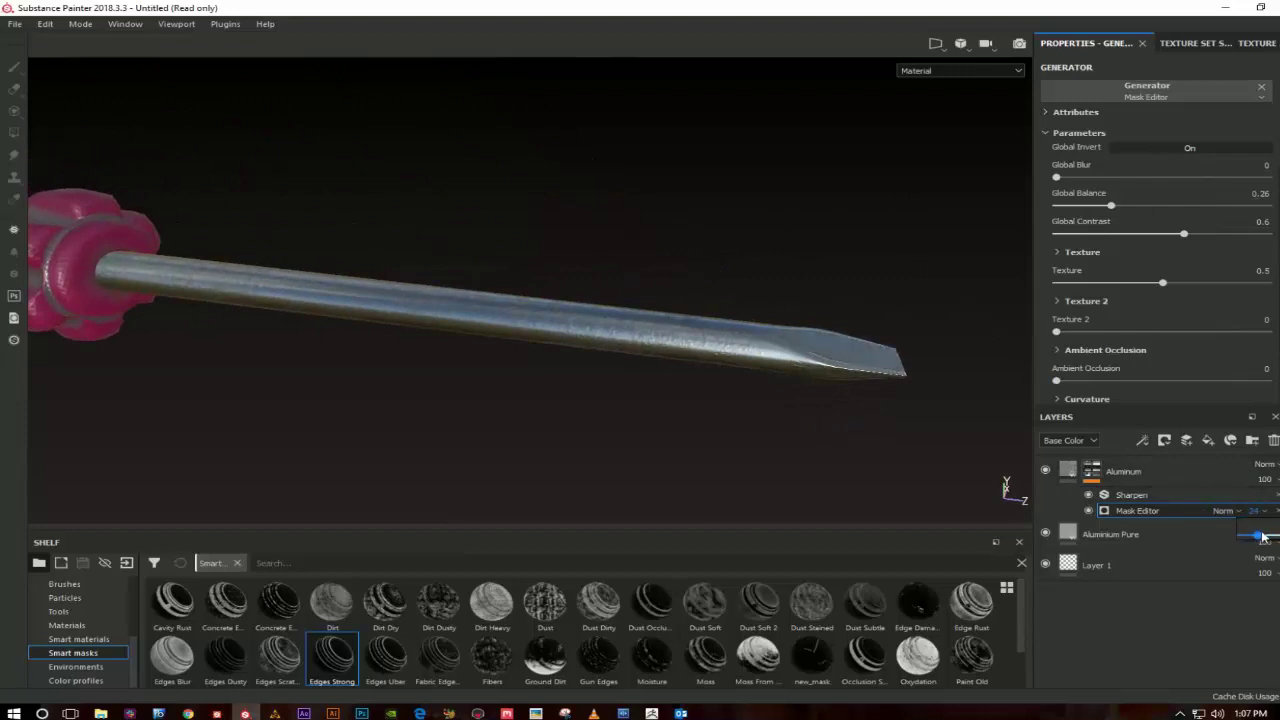
pyautogui.keyDown('alt'); pyautogui.moveTo(603, 331); pyautogui.dragTo(300, 320); pyautogui.keyUp('alt')
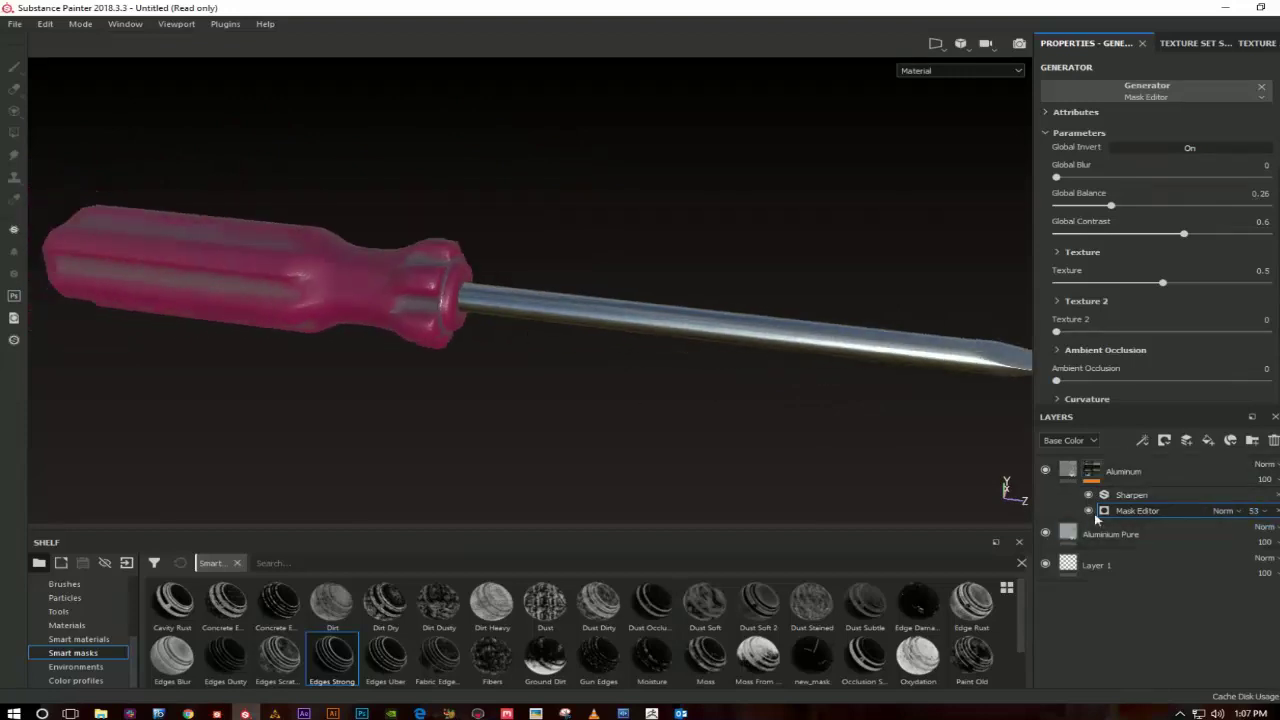
pyautogui.click(367, 264)
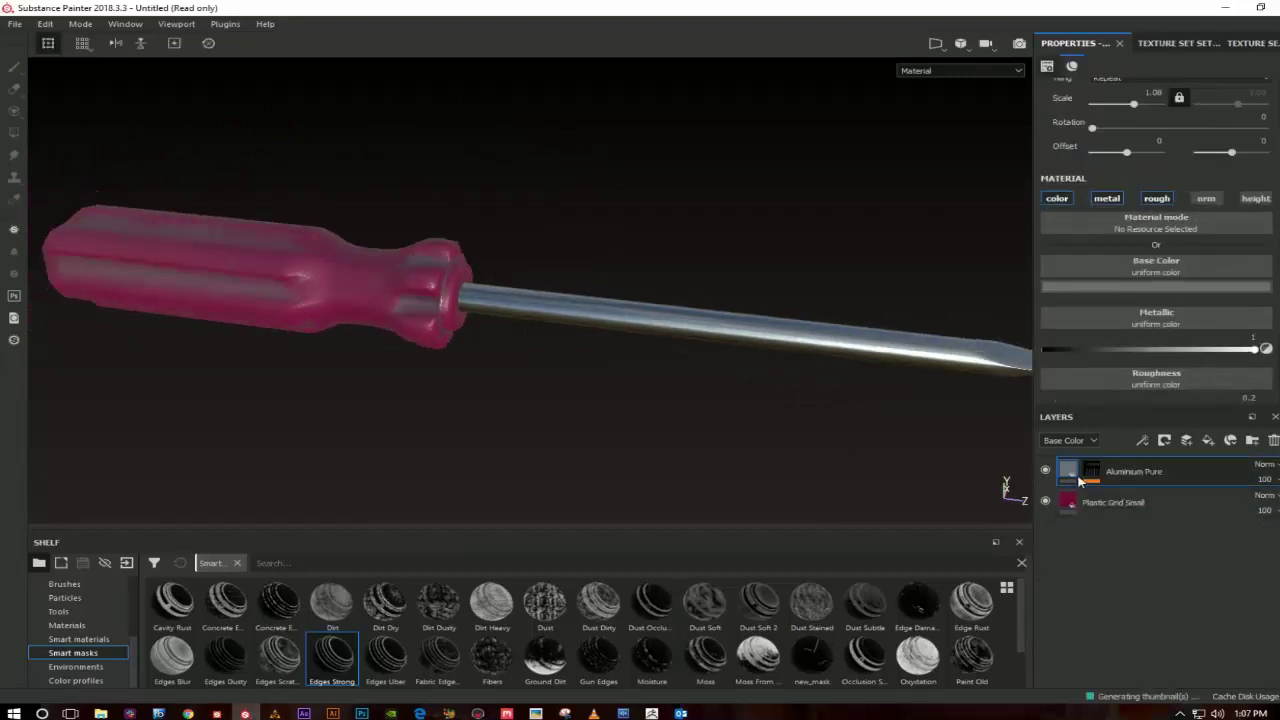
# Step: Darken the handle's Aluminium Pure base colour to near-black 0.017
pyautogui.click(1089, 470)
pyautogui.click(1253, 495)
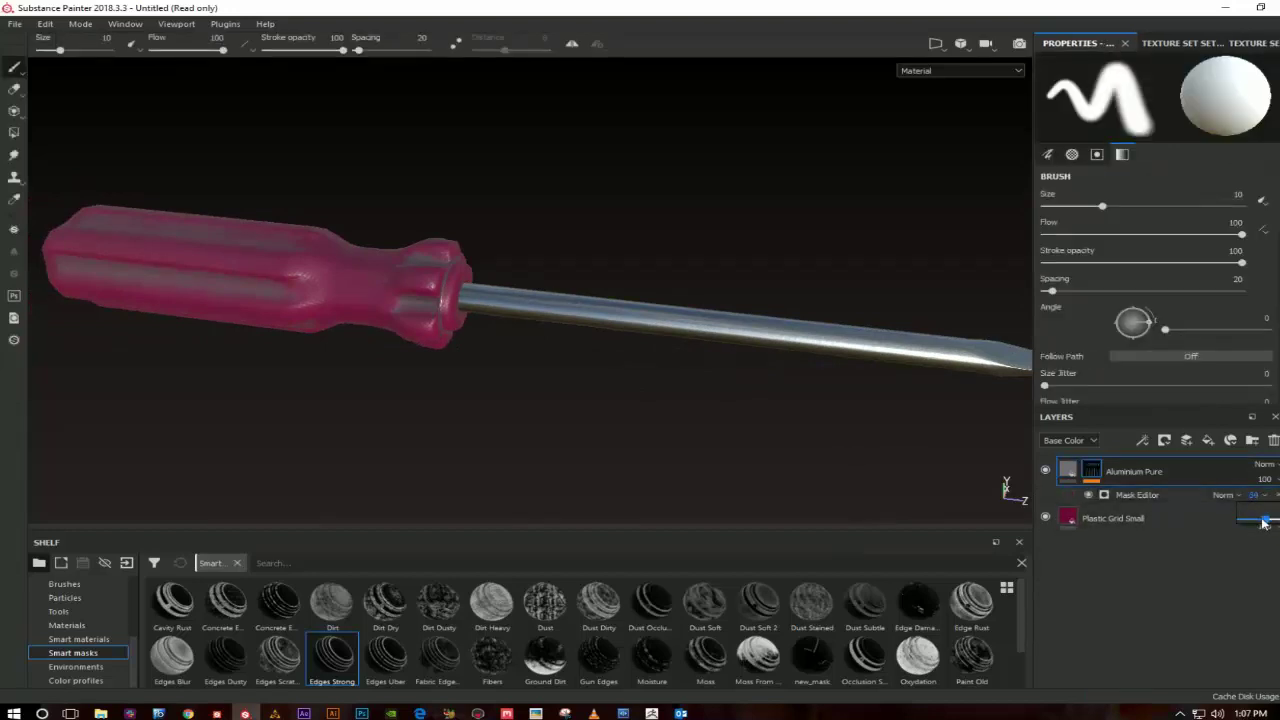
pyautogui.click(1069, 474)
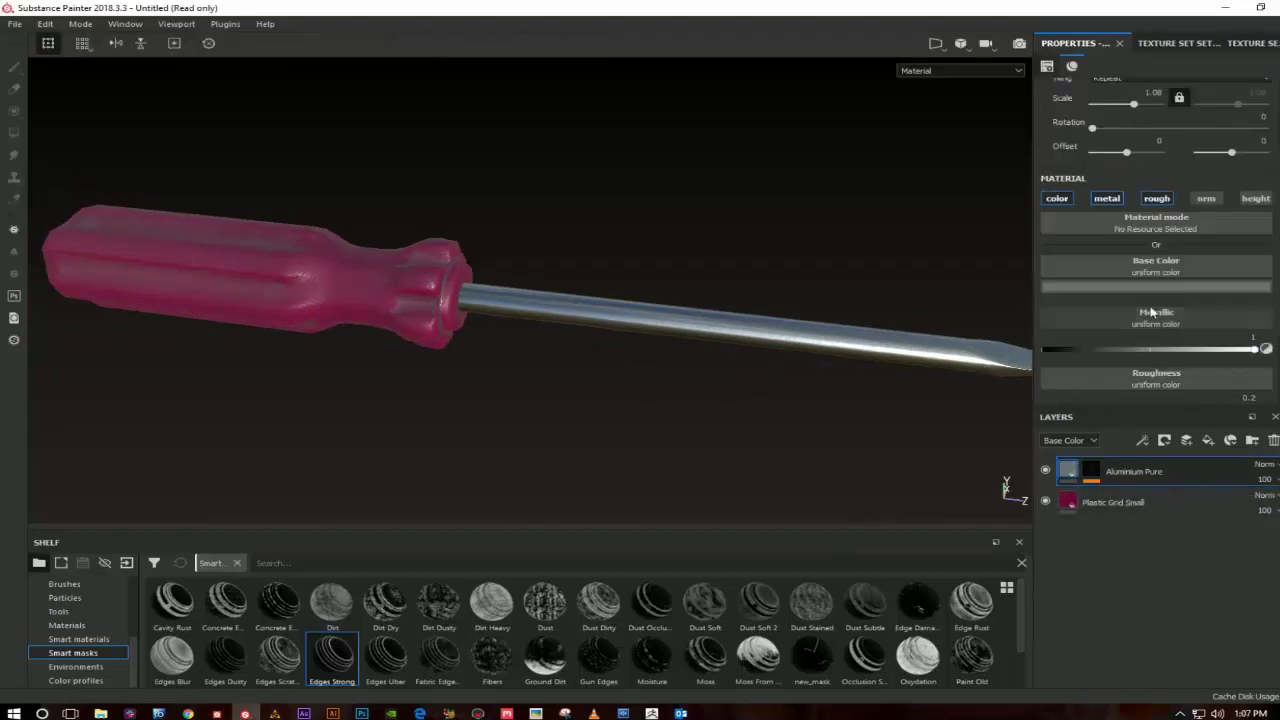
pyautogui.click(1155, 287)
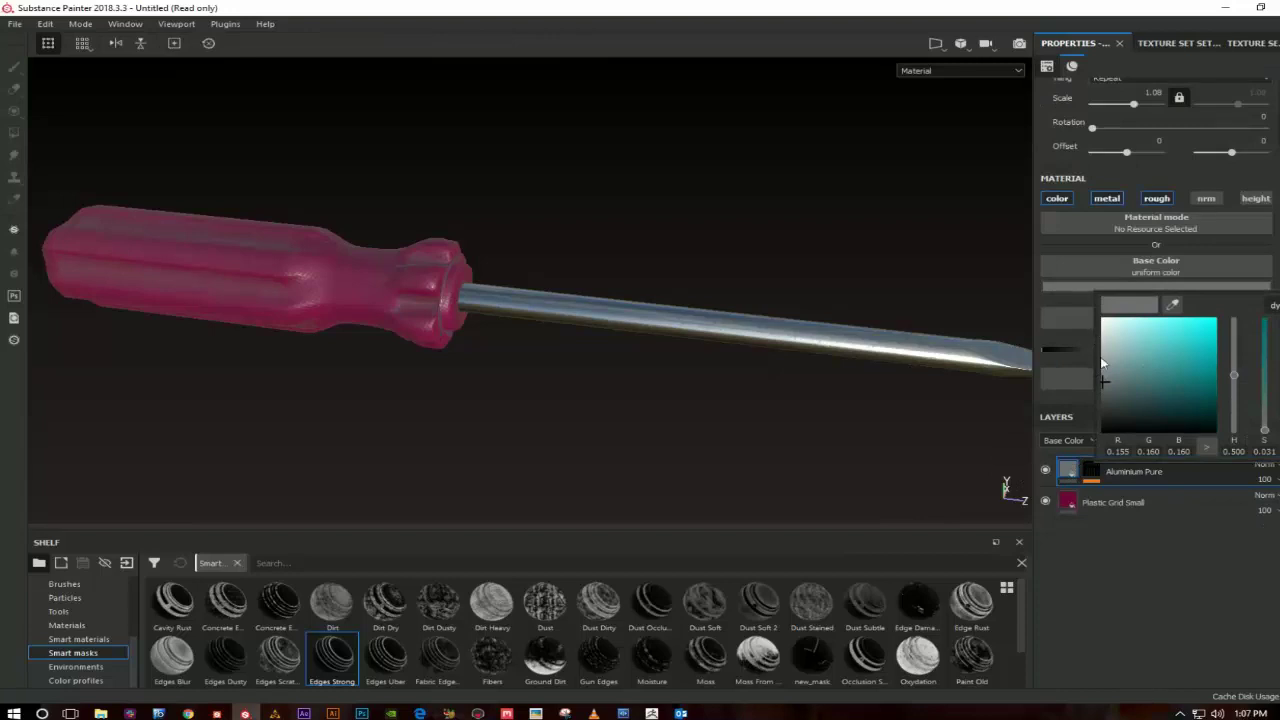
pyautogui.moveTo(1103, 364); pyautogui.dragTo(1100, 424)
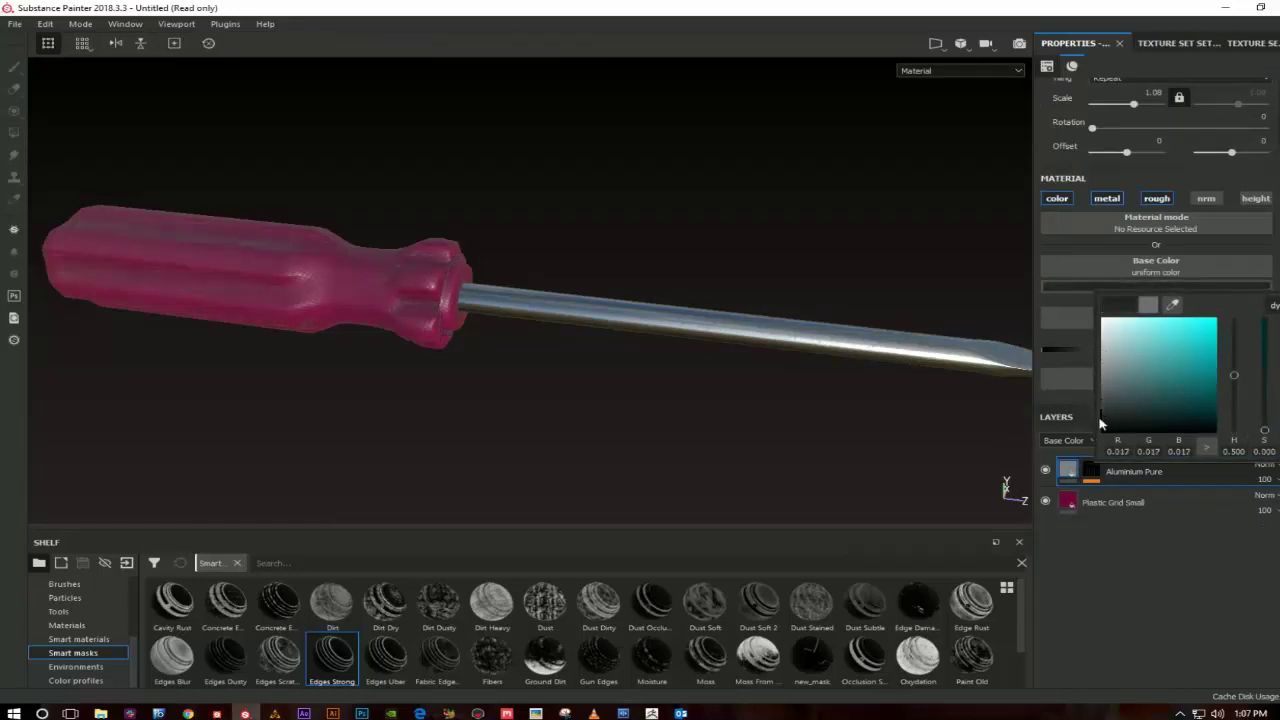
pyautogui.moveTo(706, 349)
pyautogui.keyDown('alt'); pyautogui.mouseDown()
pyautogui.moveTo(790, 254)
pyautogui.moveTo(552, 278)
pyautogui.moveTo(651, 280)
pyautogui.moveTo(749, 217)
pyautogui.moveTo(494, 231)
pyautogui.moveTo(594, 229)
pyautogui.moveTo(560, 286)
pyautogui.mouseUp(); pyautogui.keyUp('alt')
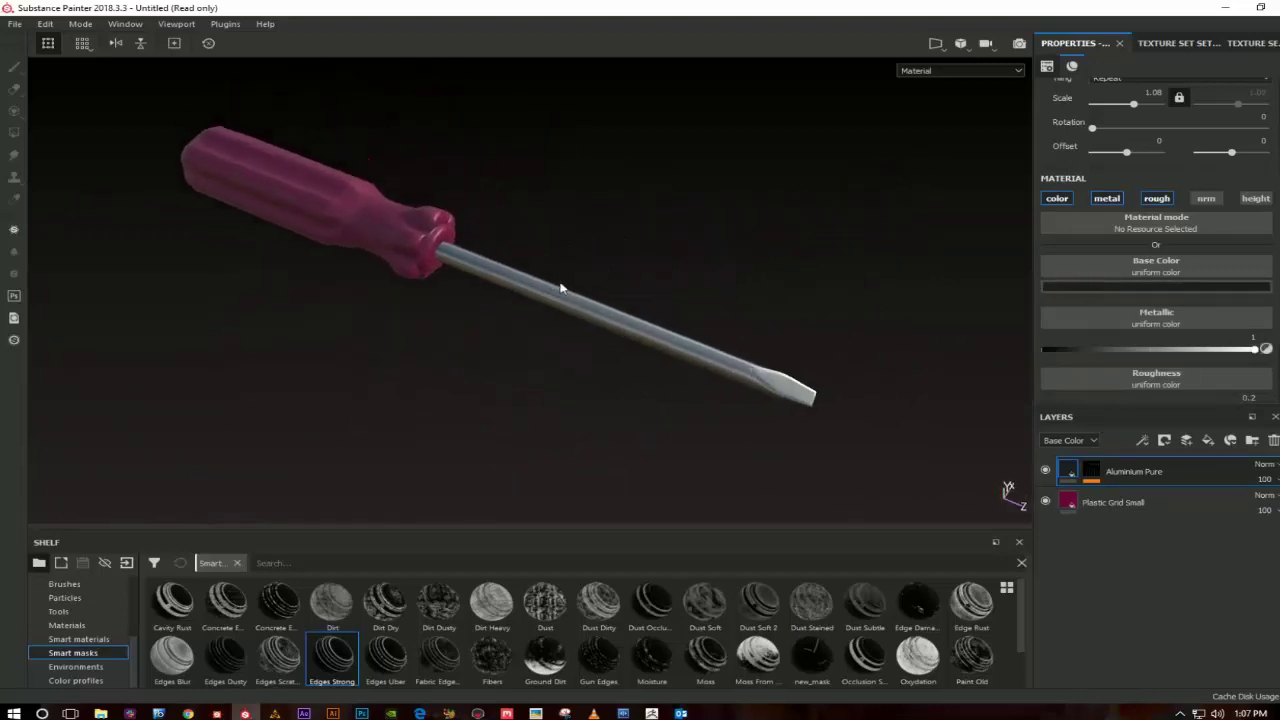
# Step: Light the viewport with the Studio 03 environment map rotated to 160
pyautogui.click(961, 43)
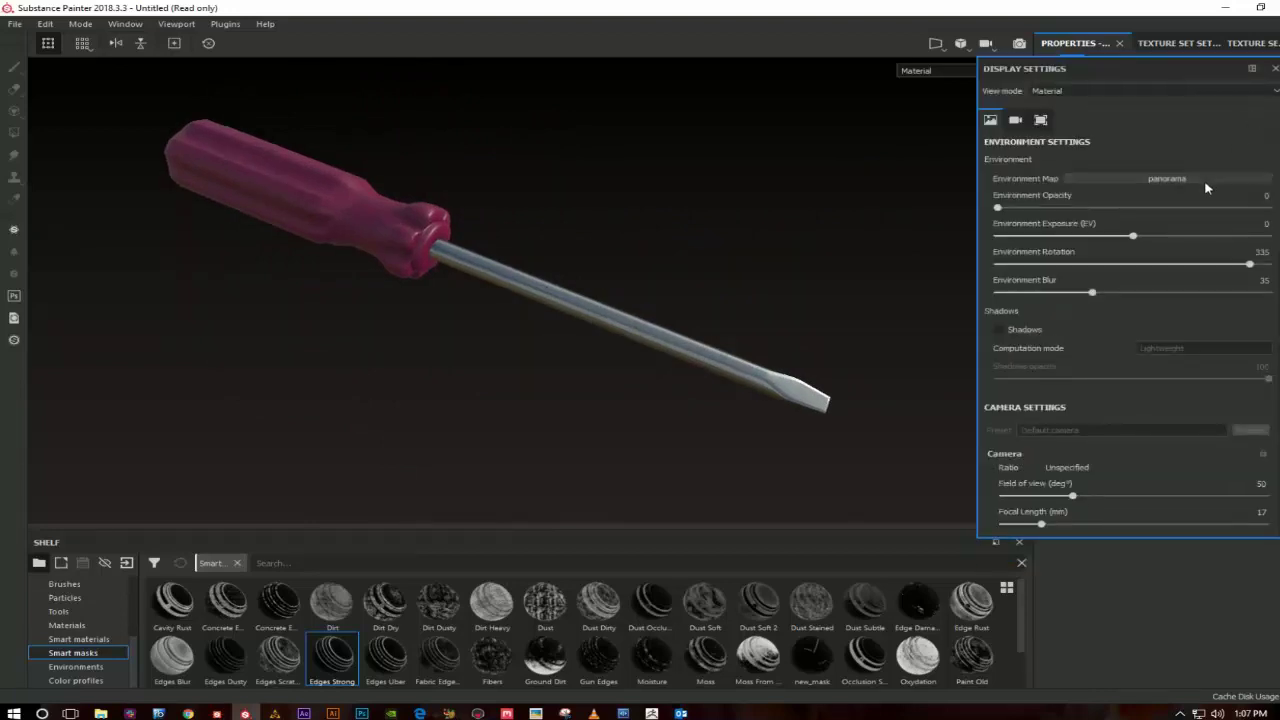
pyautogui.click(1166, 178)
pyautogui.click(1240, 306)
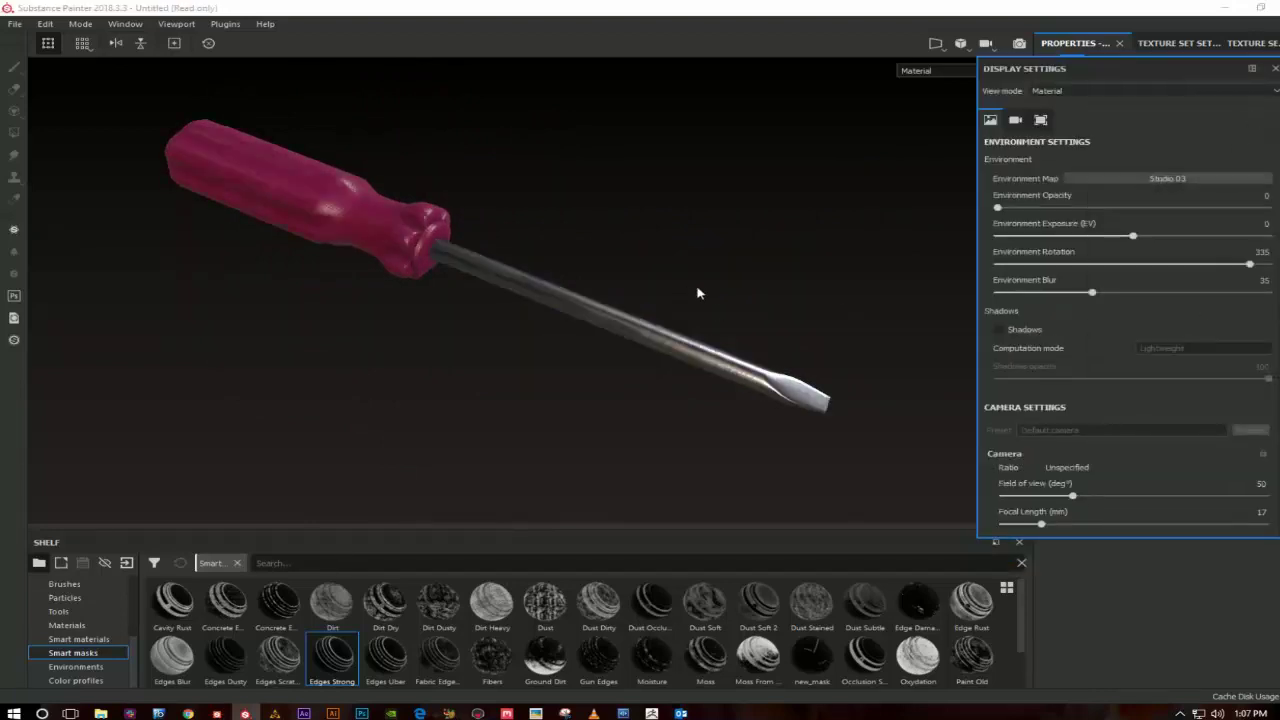
pyautogui.moveTo(697, 291)
pyautogui.keyDown('alt'); pyautogui.mouseDown()
pyautogui.moveTo(748, 245)
pyautogui.moveTo(790, 262)
pyautogui.mouseUp(); pyautogui.keyUp('alt')
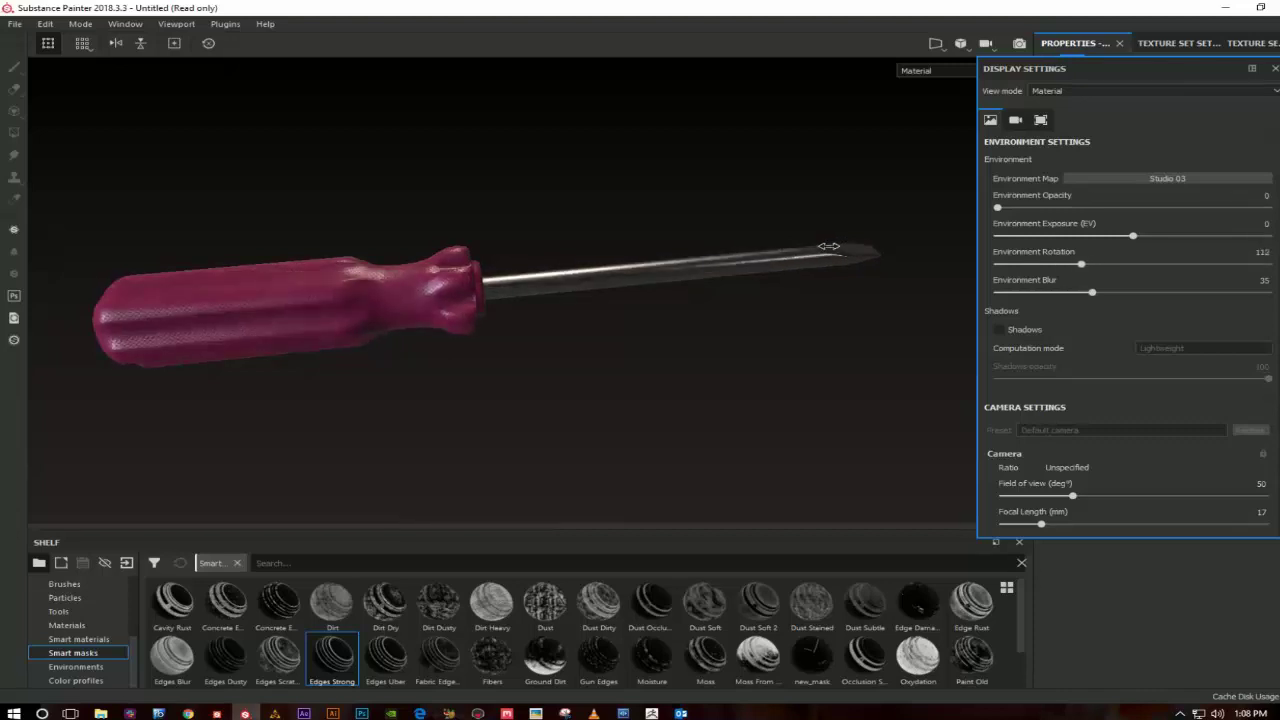
pyautogui.keyDown('shift'); pyautogui.moveTo(790, 262); pyautogui.dragTo(816, 278, button='right'); pyautogui.keyUp('shift')
pyautogui.keyDown('alt'); pyautogui.moveTo(816, 278); pyautogui.dragTo(843, 271, button='middle'); pyautogui.keyUp('alt')
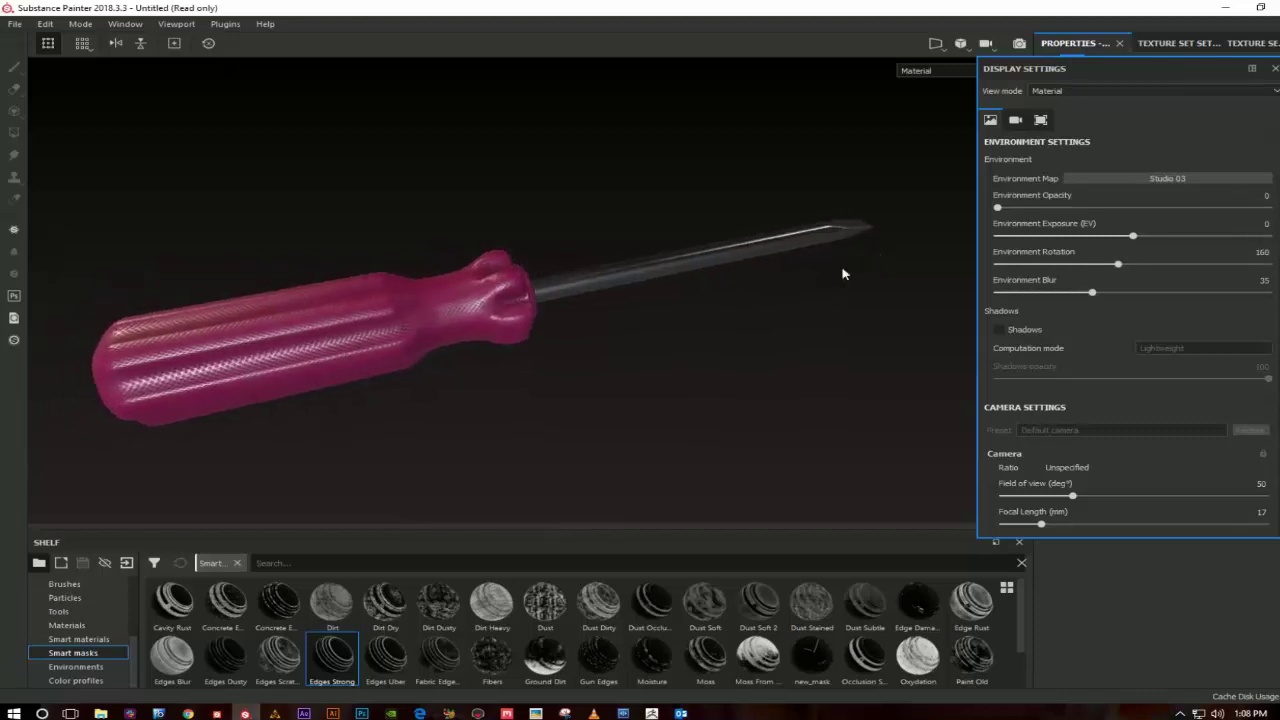
pyautogui.click(1275, 68)
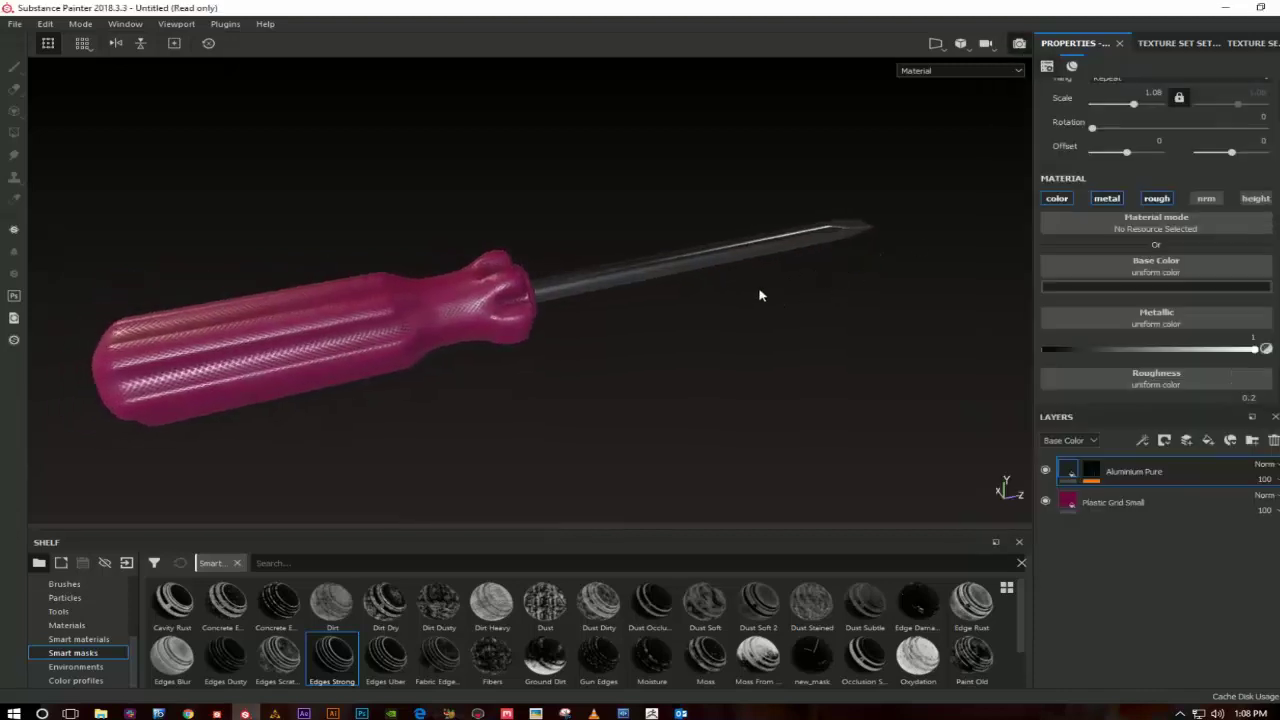
# Step: Switch to Iray rendering and raise the ground plane beneath the screwdriver
pyautogui.press('F10')
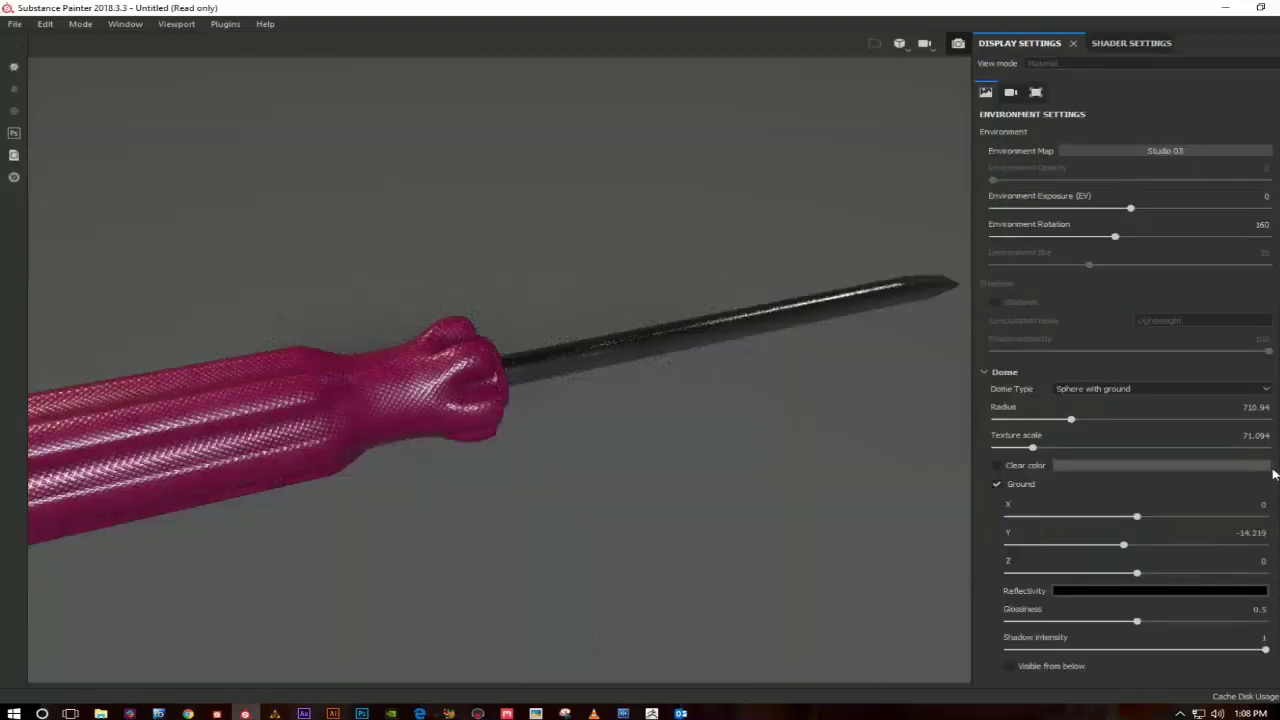
pyautogui.moveTo(1116, 549)
pyautogui.mouseDown()
pyautogui.moveTo(1088, 543)
pyautogui.moveTo(1168, 550)
pyautogui.moveTo(1134, 548)
pyautogui.mouseUp()
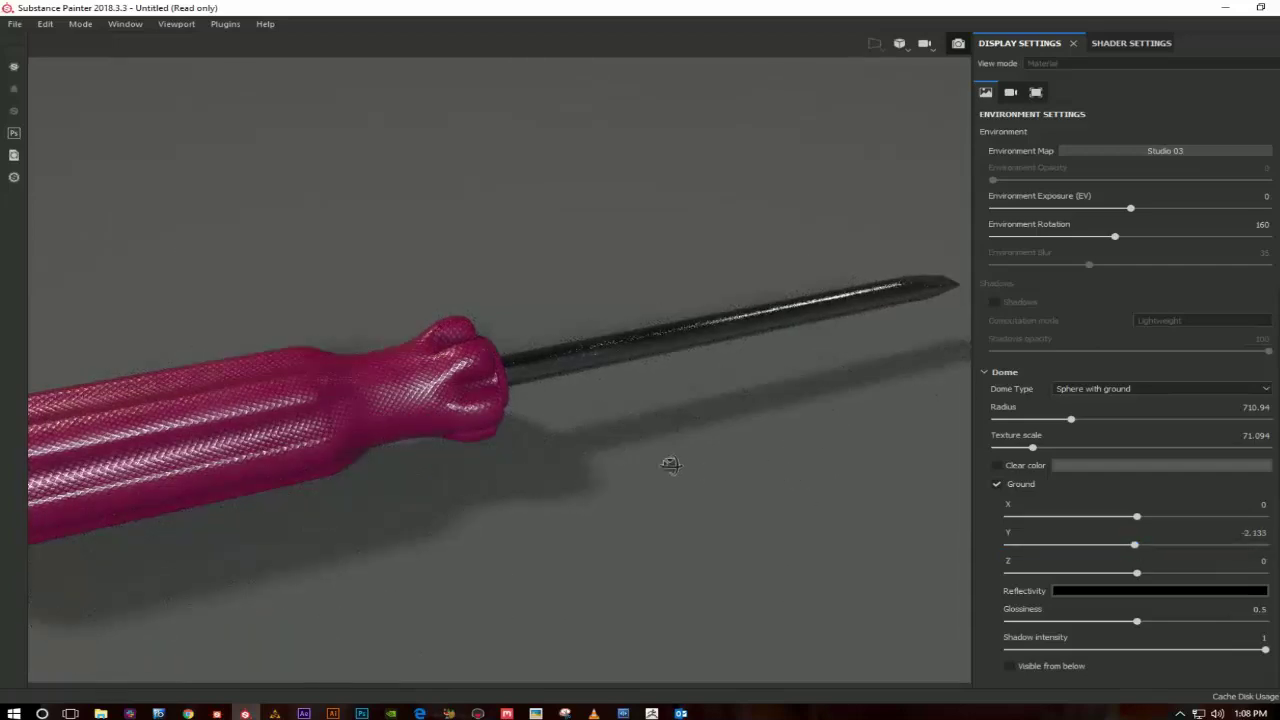
pyautogui.keyDown('alt'); pyautogui.moveTo(670, 464); pyautogui.dragTo(580, 410); pyautogui.keyUp('alt')
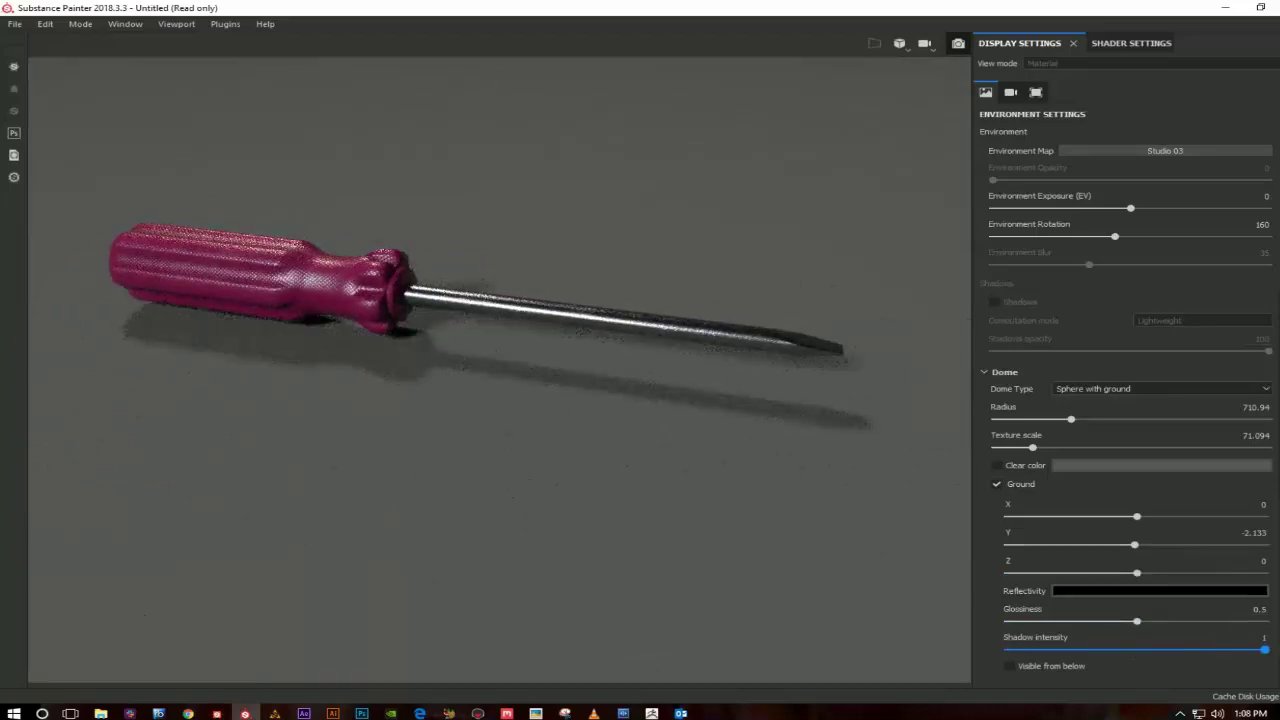
pyautogui.click(1100, 591)
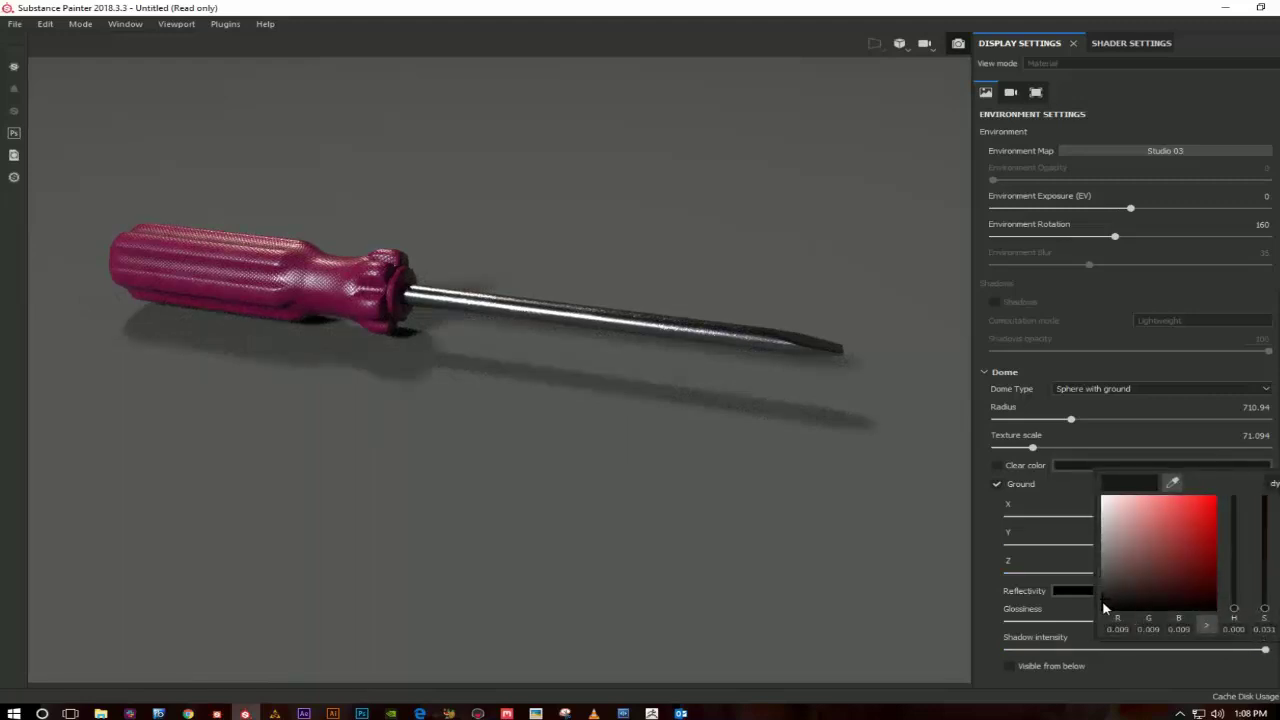
# Step: Turn on a light grey custom background colour behind the screwdriver
pyautogui.click(997, 466)
pyautogui.click(1069, 464)
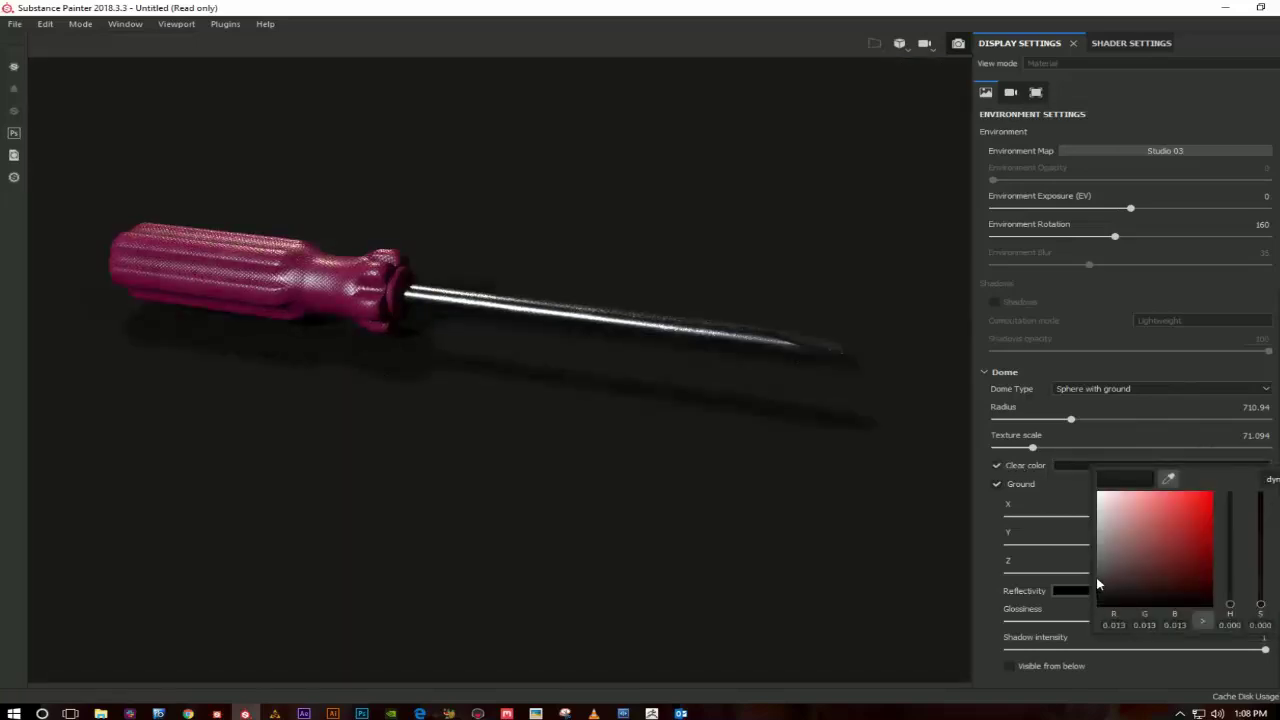
pyautogui.moveTo(1098, 585); pyautogui.dragTo(1090, 530)
pyautogui.click(675, 398)
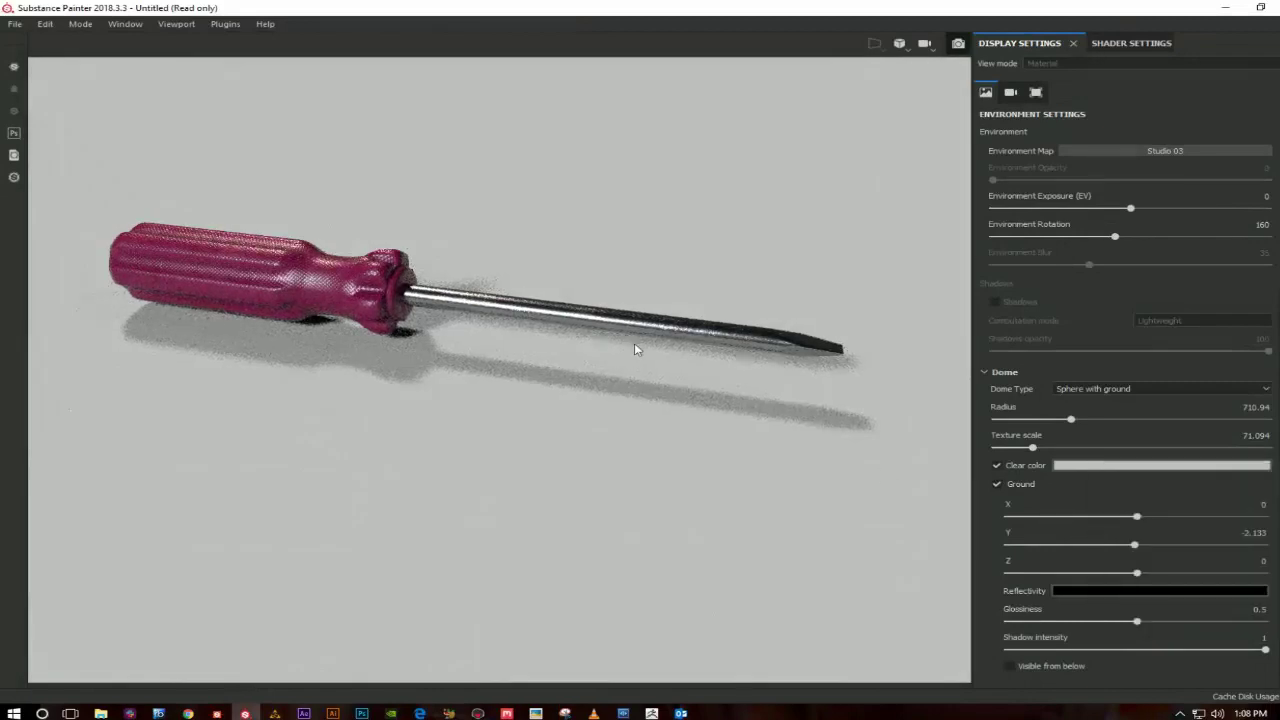
pyautogui.keyDown('alt'); pyautogui.moveTo(635, 349); pyautogui.dragTo(649, 391, button='middle'); pyautogui.keyUp('alt')
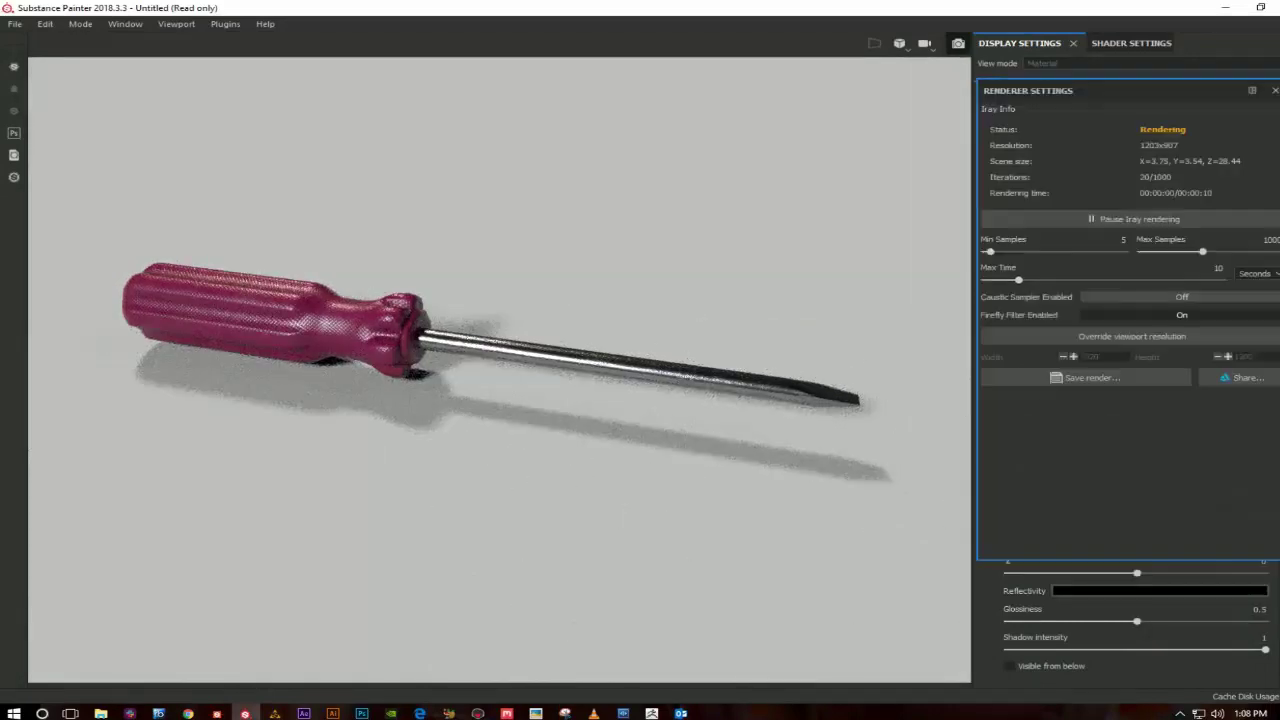
# Step: Set the Iray render to 1920x1200 with a 2-minute time limit and 500 max samples
pyautogui.click(1145, 378)
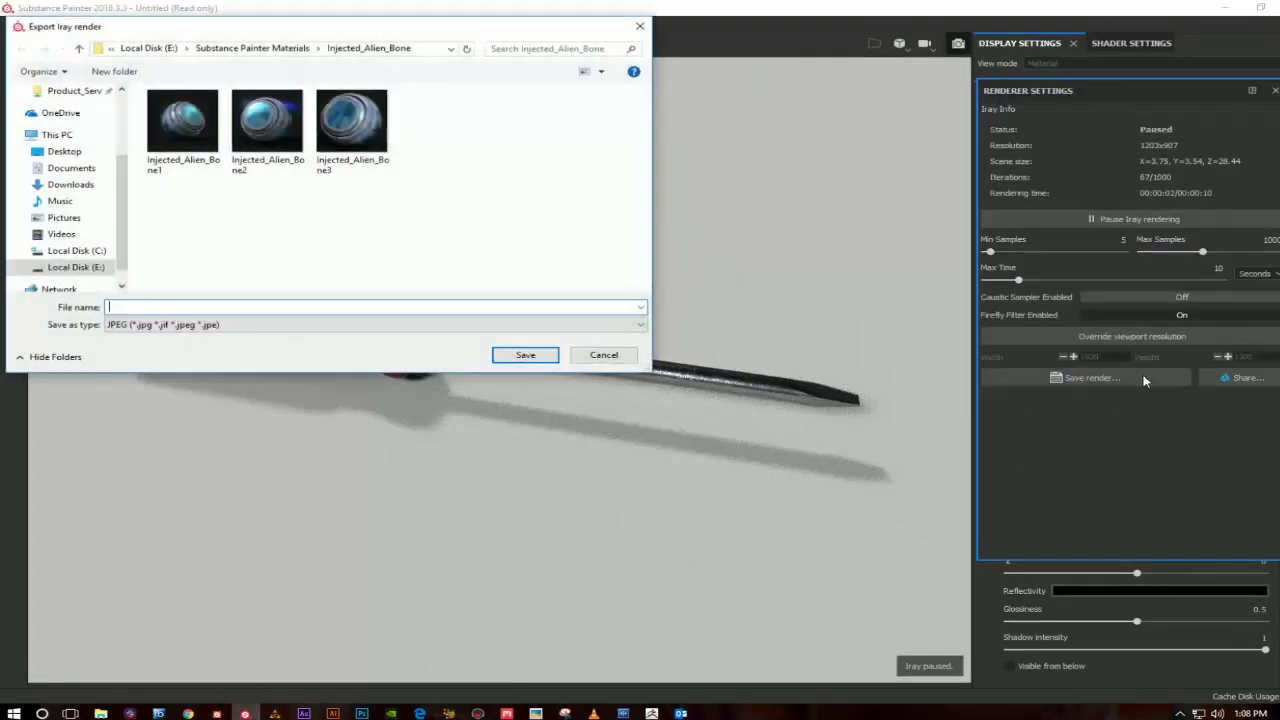
pyautogui.press('Escape')
pyautogui.click(1141, 337)
pyautogui.click(1255, 273)
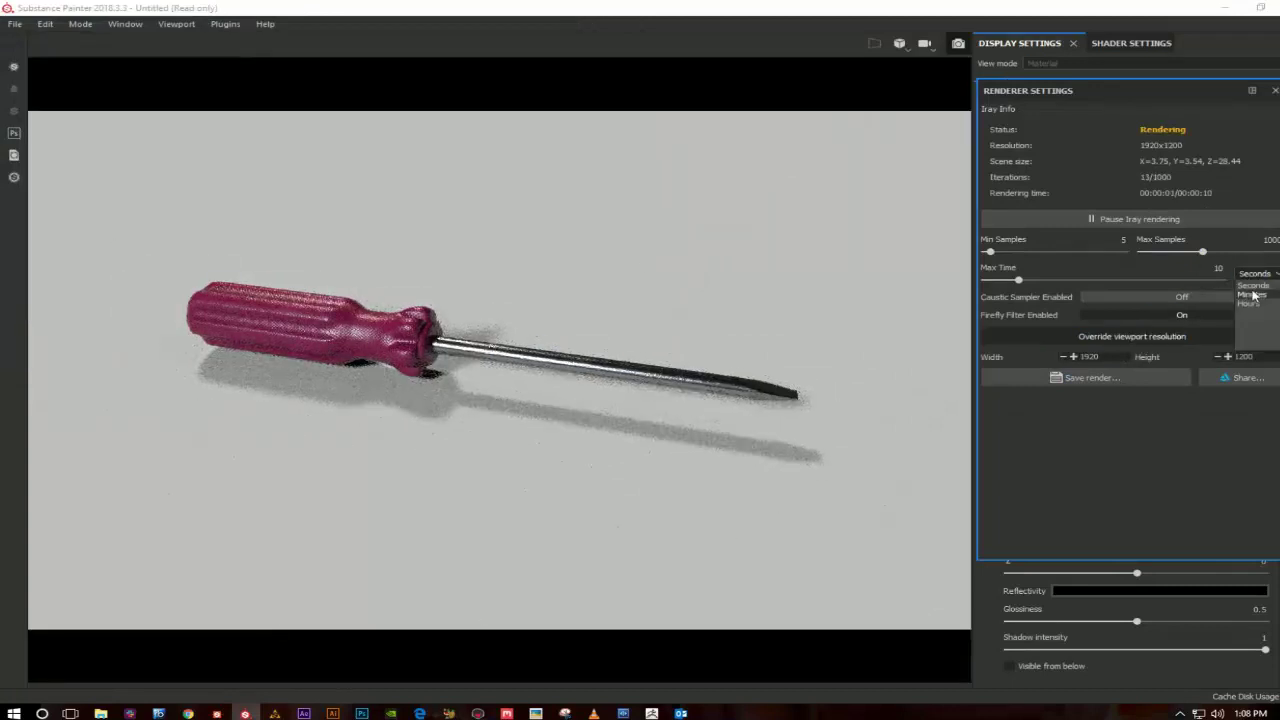
pyautogui.click(1253, 293)
pyautogui.press('Return')
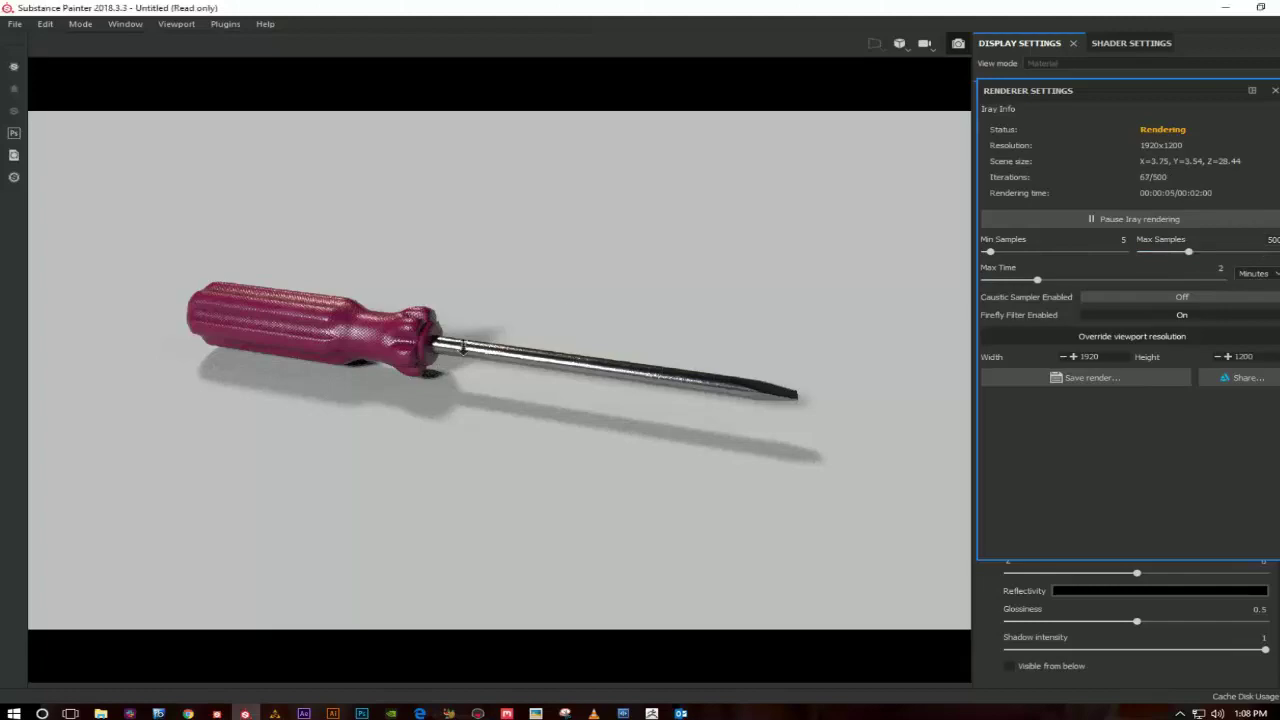
# Step: Reframe the screwdriver and save the Iray render as a JPEG
pyautogui.keyDown('alt'); pyautogui.moveTo(600, 362); pyautogui.dragTo(629, 362, button='right'); pyautogui.keyUp('alt')
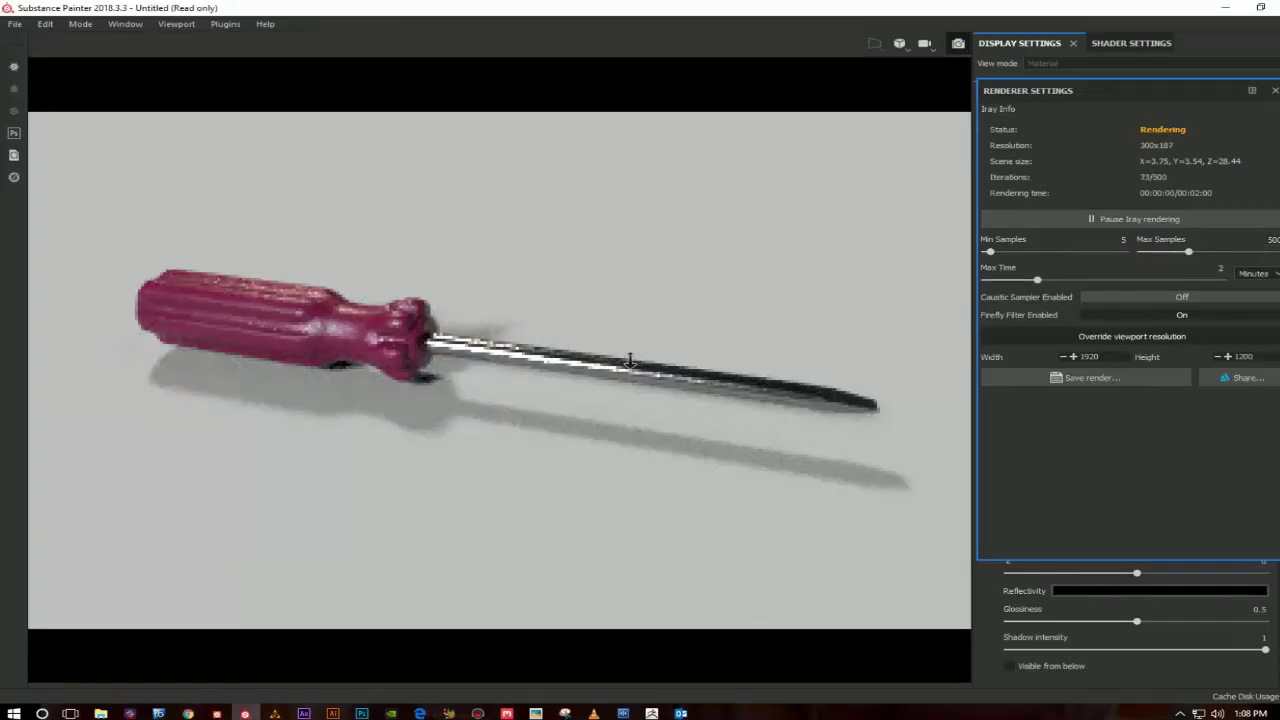
pyautogui.keyDown('alt'); pyautogui.moveTo(629, 362); pyautogui.dragTo(618, 370, button='middle'); pyautogui.keyUp('alt')
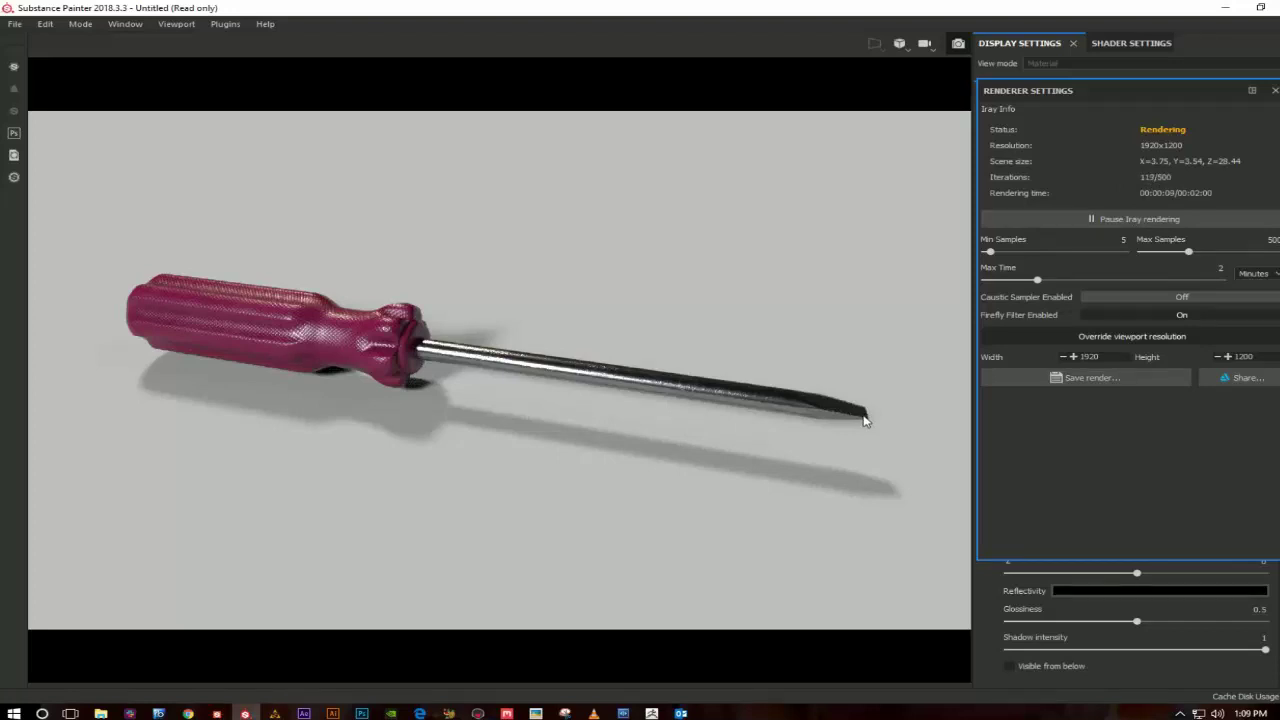
pyautogui.click(1079, 377)
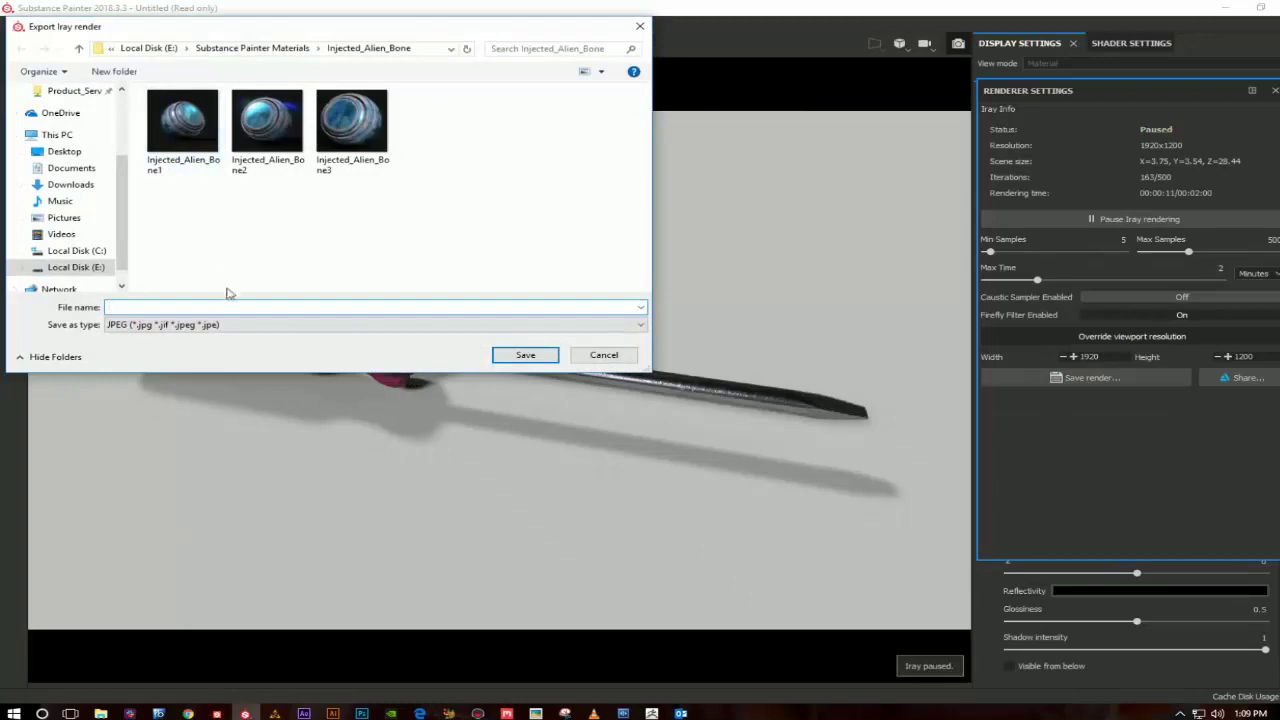
pyautogui.write('s')
pyautogui.click(545, 354)
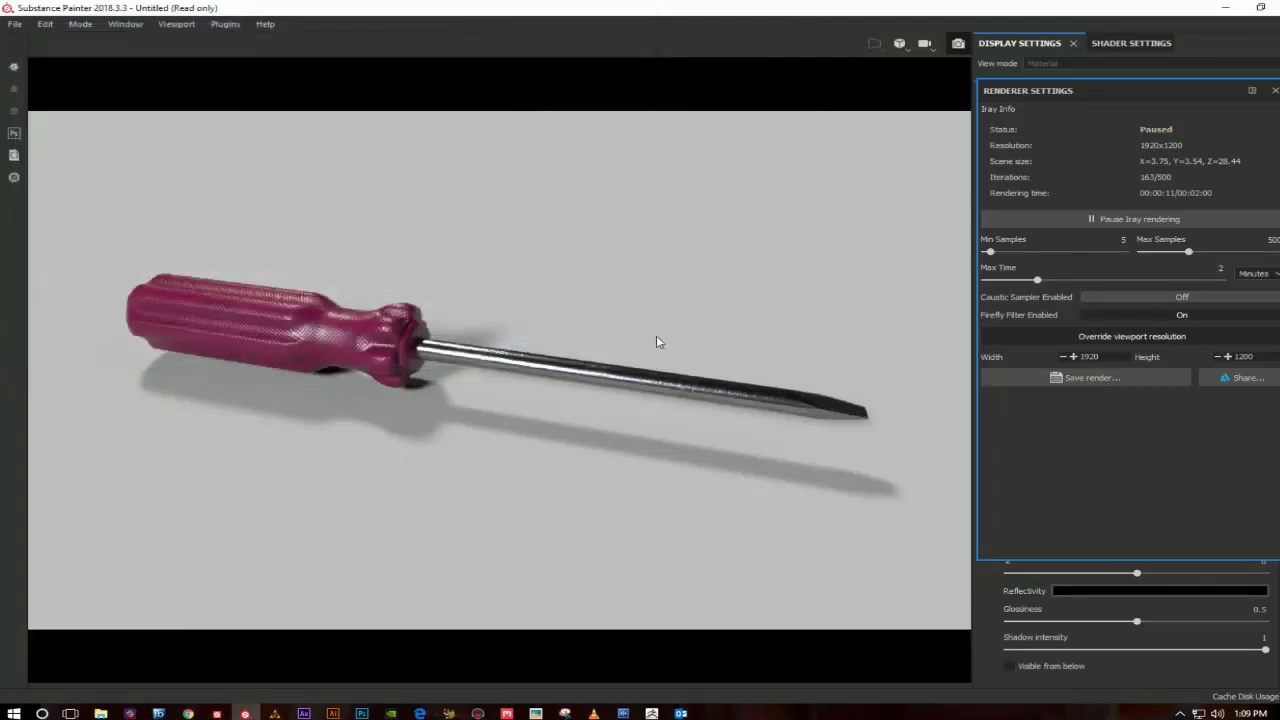
# Step: Orbit in close to the screwdriver and rotate the environment lighting to 257
pyautogui.moveTo(707, 334)
pyautogui.keyDown('alt'); pyautogui.mouseDown()
pyautogui.moveTo(286, 334)
pyautogui.moveTo(154, 451)
pyautogui.moveTo(519, 297)
pyautogui.moveTo(968, 369)
pyautogui.moveTo(940, 400)
pyautogui.moveTo(611, 457)
pyautogui.moveTo(178, 437)
pyautogui.moveTo(370, 421)
pyautogui.mouseUp(); pyautogui.keyUp('alt')
pyautogui.scroll(3, 937, 407)
pyautogui.keyDown('alt'); pyautogui.moveTo(287, 356); pyautogui.dragTo(200, 340); pyautogui.keyUp('alt')
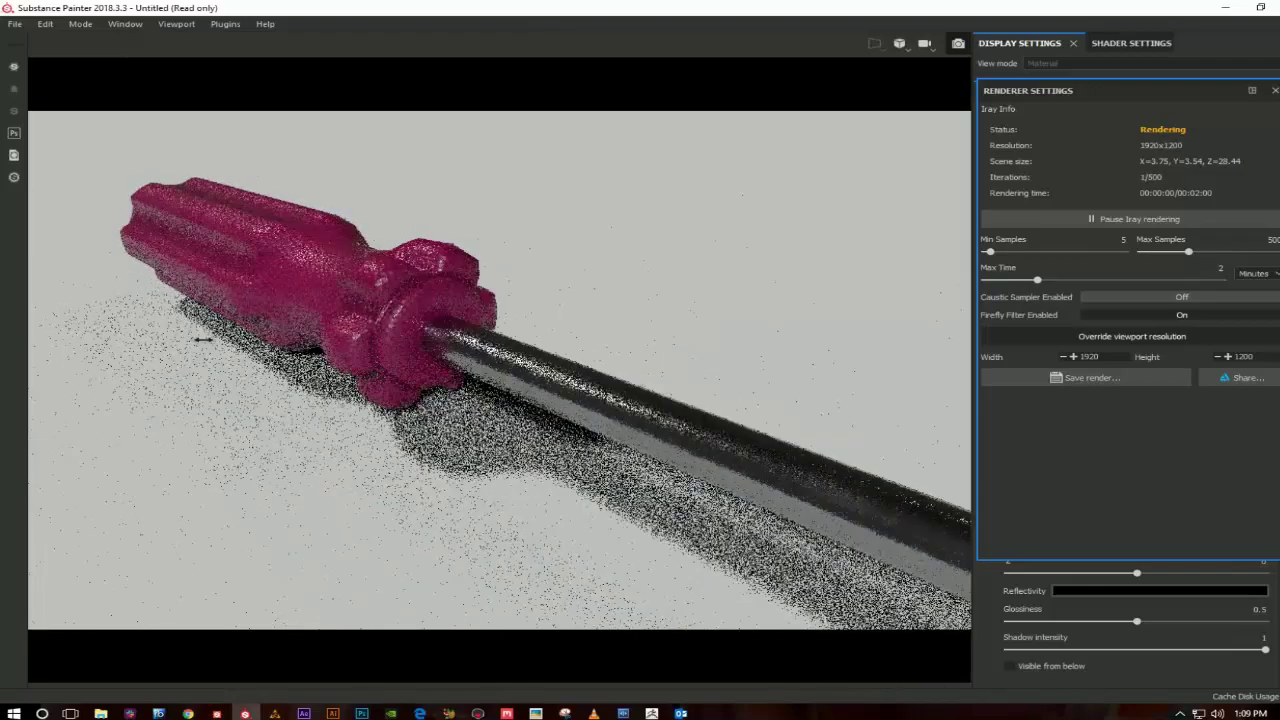
pyautogui.moveTo(200, 340)
pyautogui.keyDown('shift'); pyautogui.mouseDown(button='right')
pyautogui.moveTo(214, 328)
pyautogui.moveTo(203, 355)
pyautogui.moveTo(290, 360)
pyautogui.mouseUp(button='right'); pyautogui.keyUp('shift')
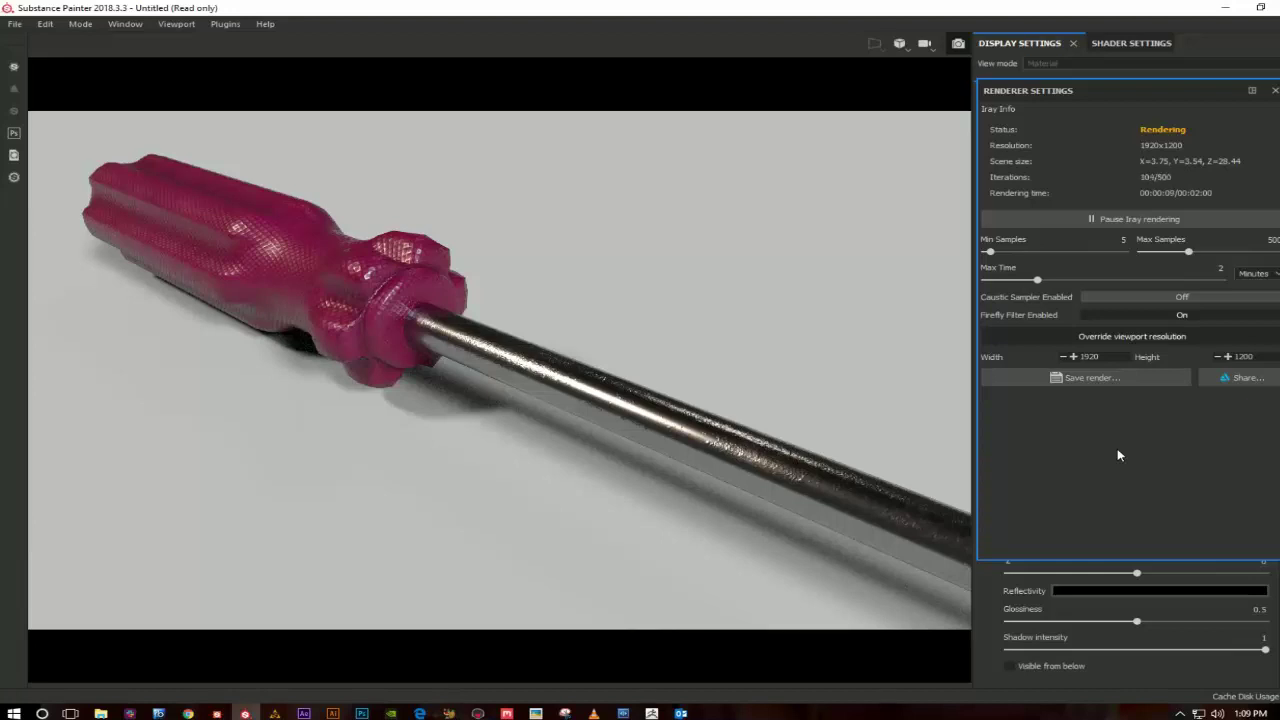
# Step: Save the close-up Iray render and close the Renderer Settings
pyautogui.click(1088, 378)
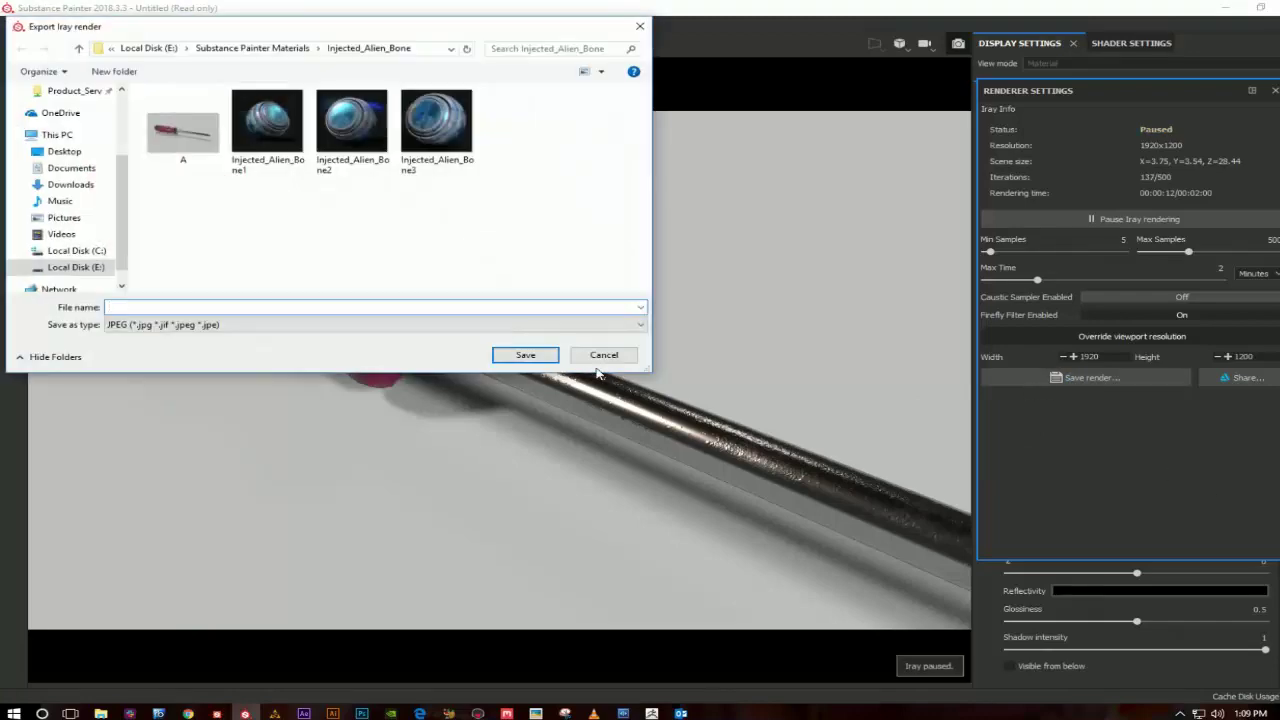
pyautogui.click(536, 354)
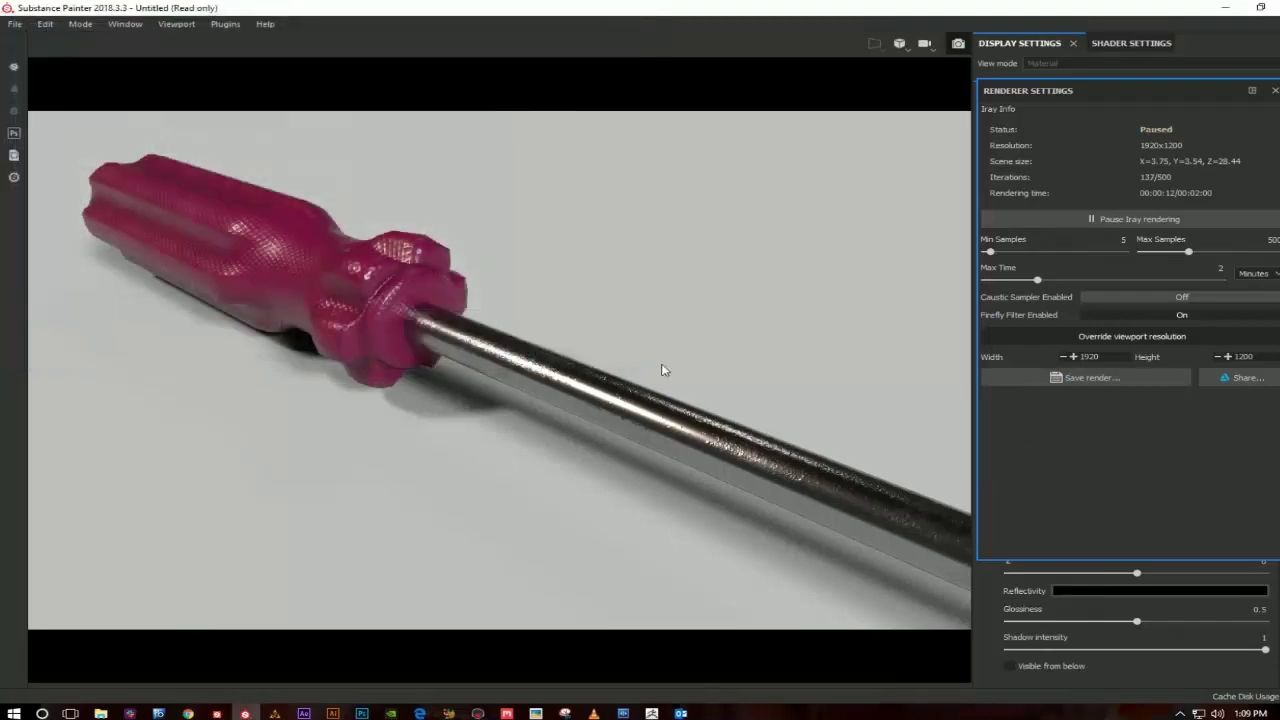
pyautogui.click(958, 45)
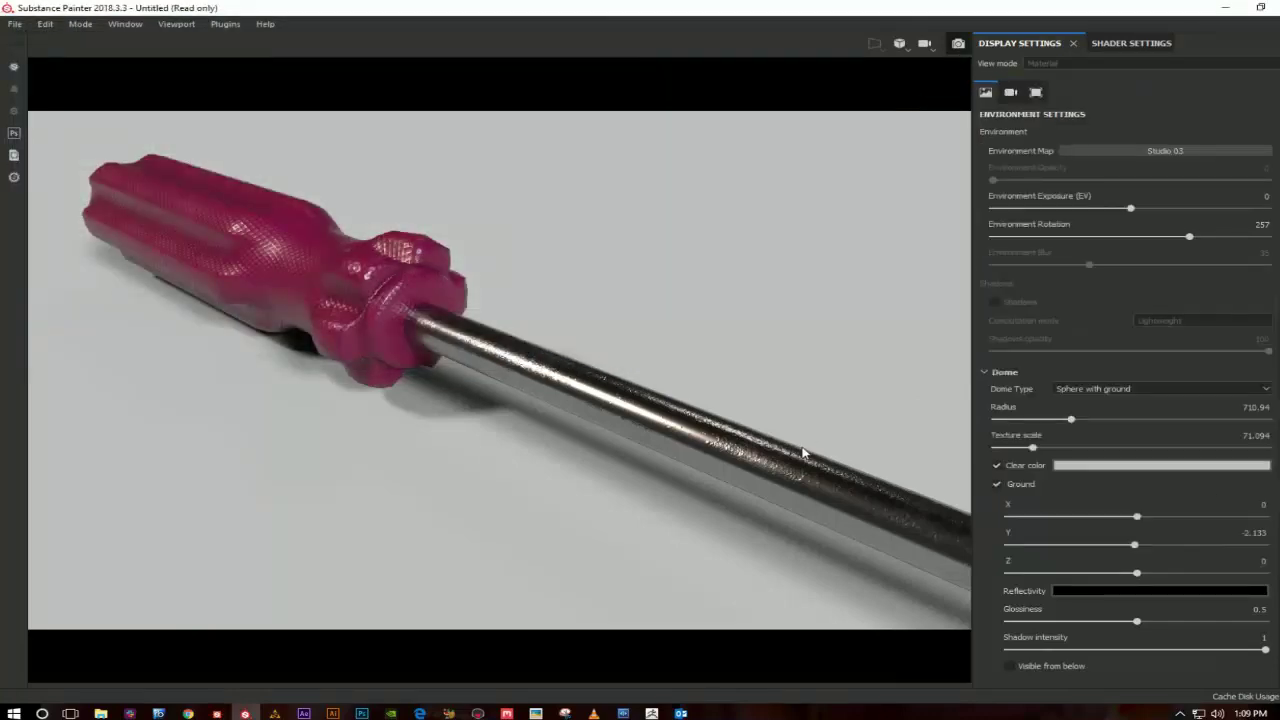
# Step: Leave Iray mode and set the handle texture set size to 4096
pyautogui.press('F10')
pyautogui.moveTo(806, 420)
pyautogui.keyDown('alt'); pyautogui.mouseDown()
pyautogui.moveTo(297, 363)
pyautogui.moveTo(591, 363)
pyautogui.moveTo(346, 424)
pyautogui.moveTo(491, 263)
pyautogui.moveTo(709, 363)
pyautogui.moveTo(737, 289)
pyautogui.moveTo(831, 254)
pyautogui.moveTo(822, 268)
pyautogui.moveTo(402, 343)
pyautogui.mouseUp(); pyautogui.keyUp('alt')
pyautogui.scroll(2, 1143, 89)
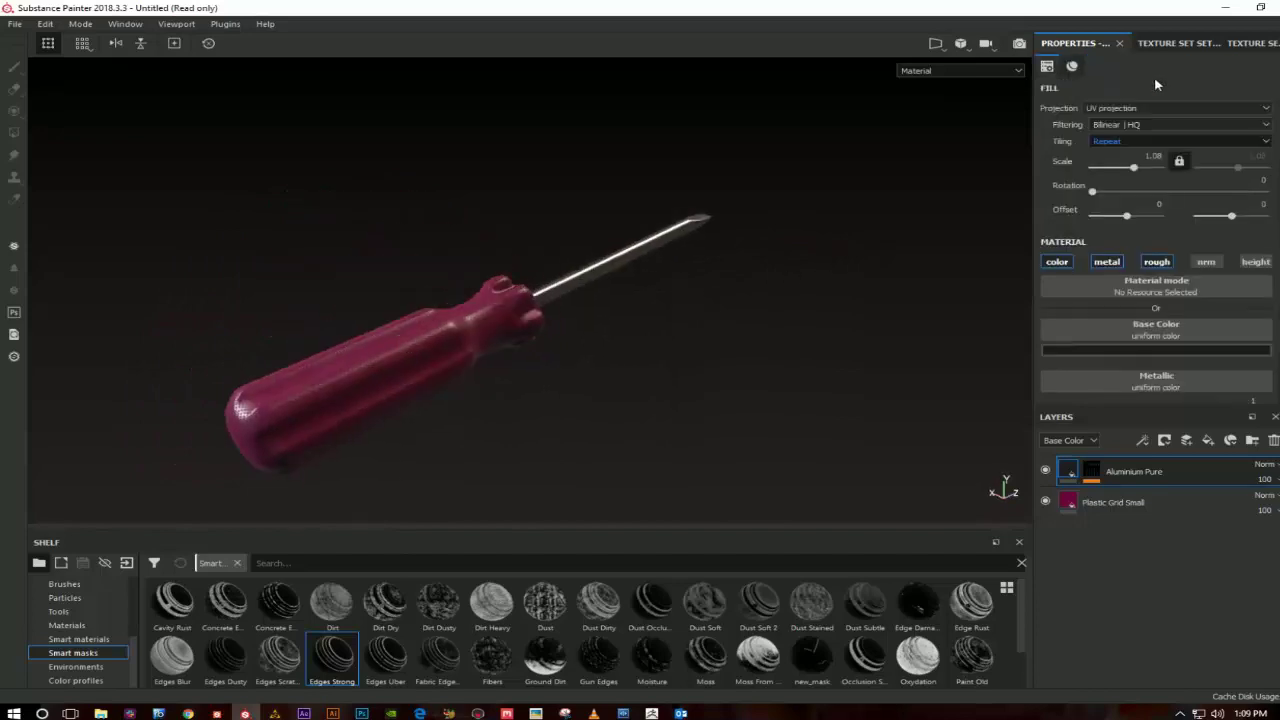
pyautogui.click(1165, 43)
pyautogui.click(1123, 68)
pyautogui.click(1106, 125)
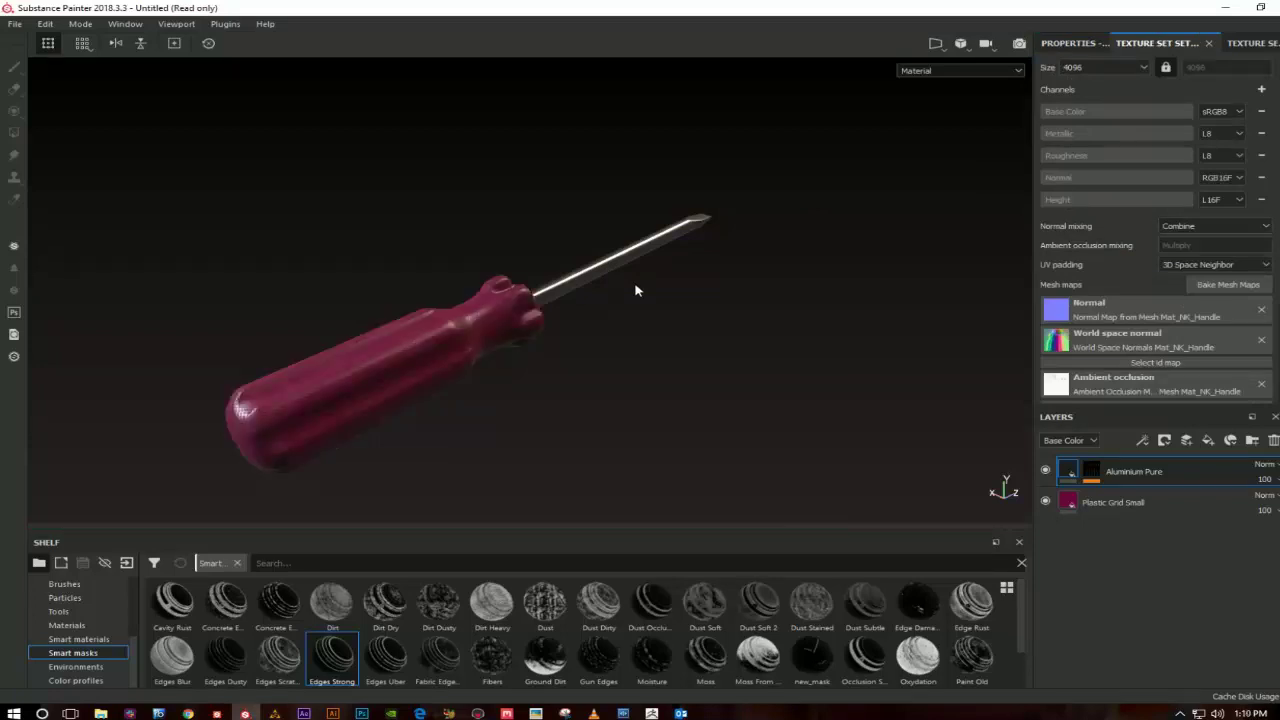
# Step: Orbit and zoom in close to where the handle meets the shaft
pyautogui.scroll(5, 640, 290)
pyautogui.keyDown('alt'); pyautogui.moveTo(743, 282); pyautogui.dragTo(526, 260); pyautogui.keyUp('alt')
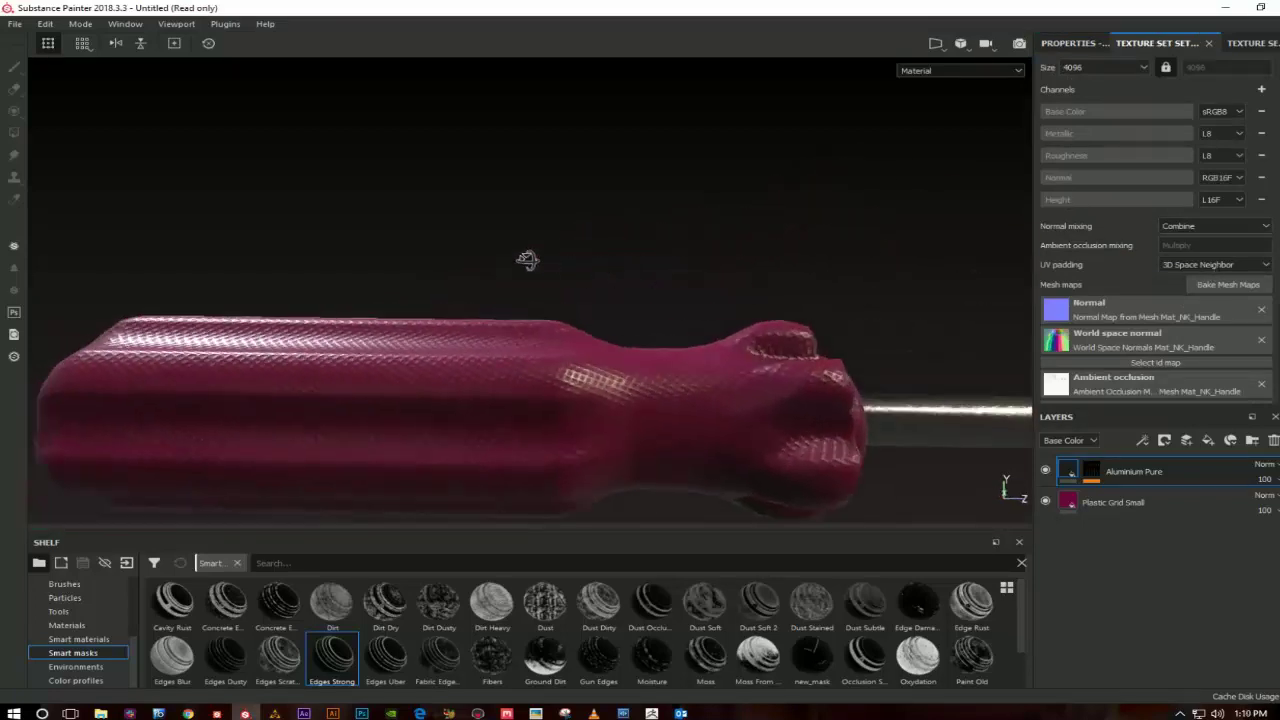
pyautogui.keyDown('alt'); pyautogui.moveTo(526, 260); pyautogui.dragTo(602, 295, button='middle'); pyautogui.keyUp('alt')
pyautogui.keyDown('alt'); pyautogui.moveTo(602, 295); pyautogui.dragTo(323, 194); pyautogui.keyUp('alt')
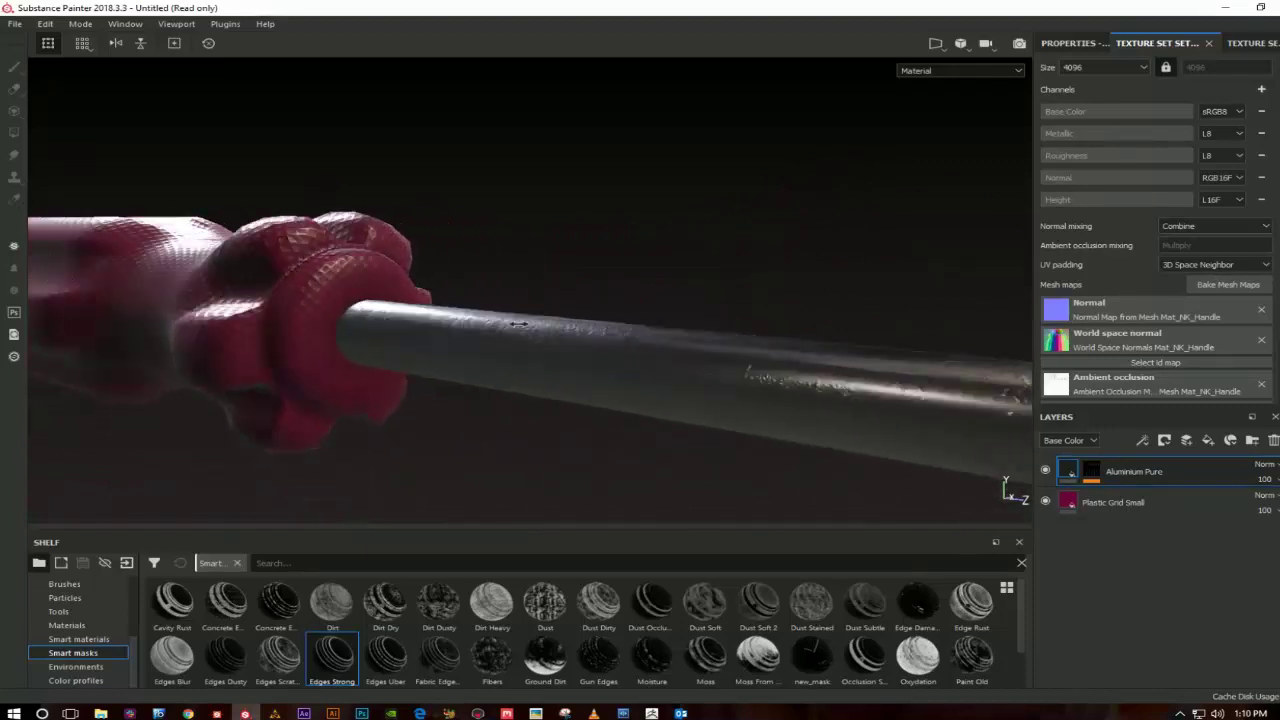
pyautogui.moveTo(449, 303)
pyautogui.keyDown('alt'); pyautogui.mouseDown(button='right')
pyautogui.moveTo(568, 338)
pyautogui.moveTo(553, 347)
pyautogui.mouseUp(button='right'); pyautogui.keyUp('alt')
# Step: Select the Chrome texture set and lower the Aluminum layer's Mask Editor opacity to 23
pyautogui.keyDown('ctrl'); pyautogui.keyDown('alt'); pyautogui.rightClick(847, 412); pyautogui.keyUp('alt'); pyautogui.keyUp('ctrl')
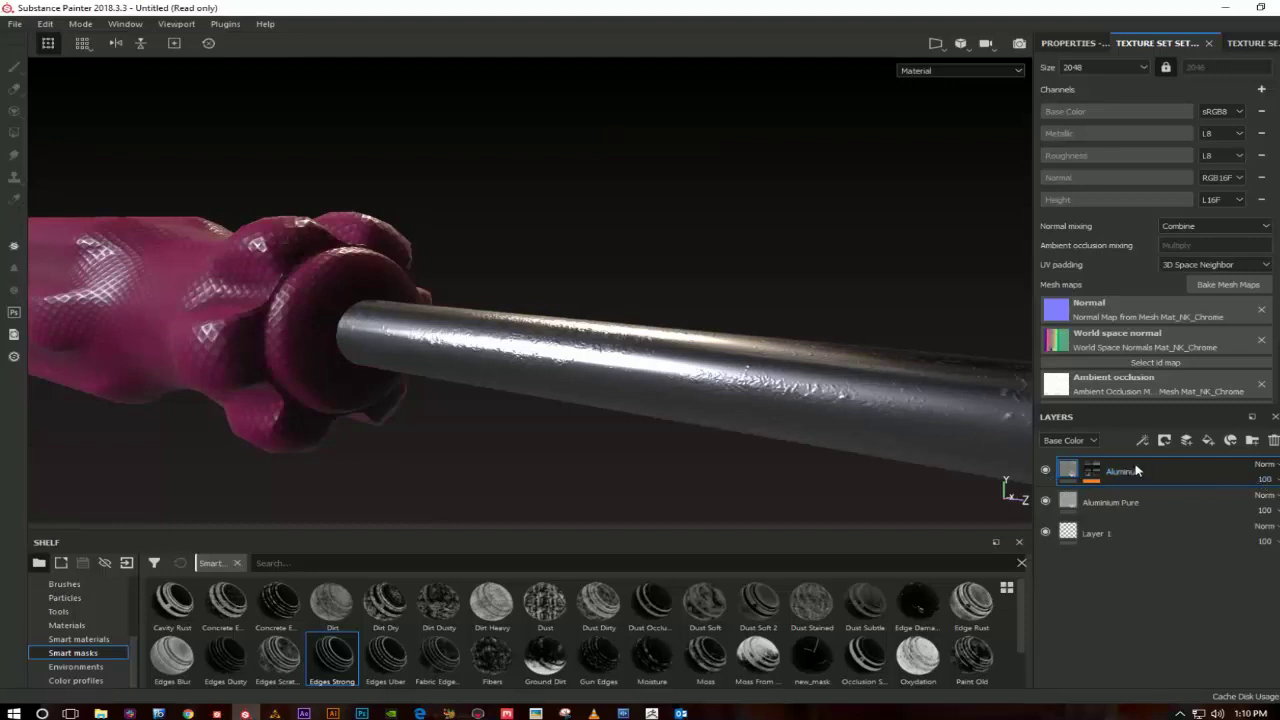
pyautogui.click(1166, 488)
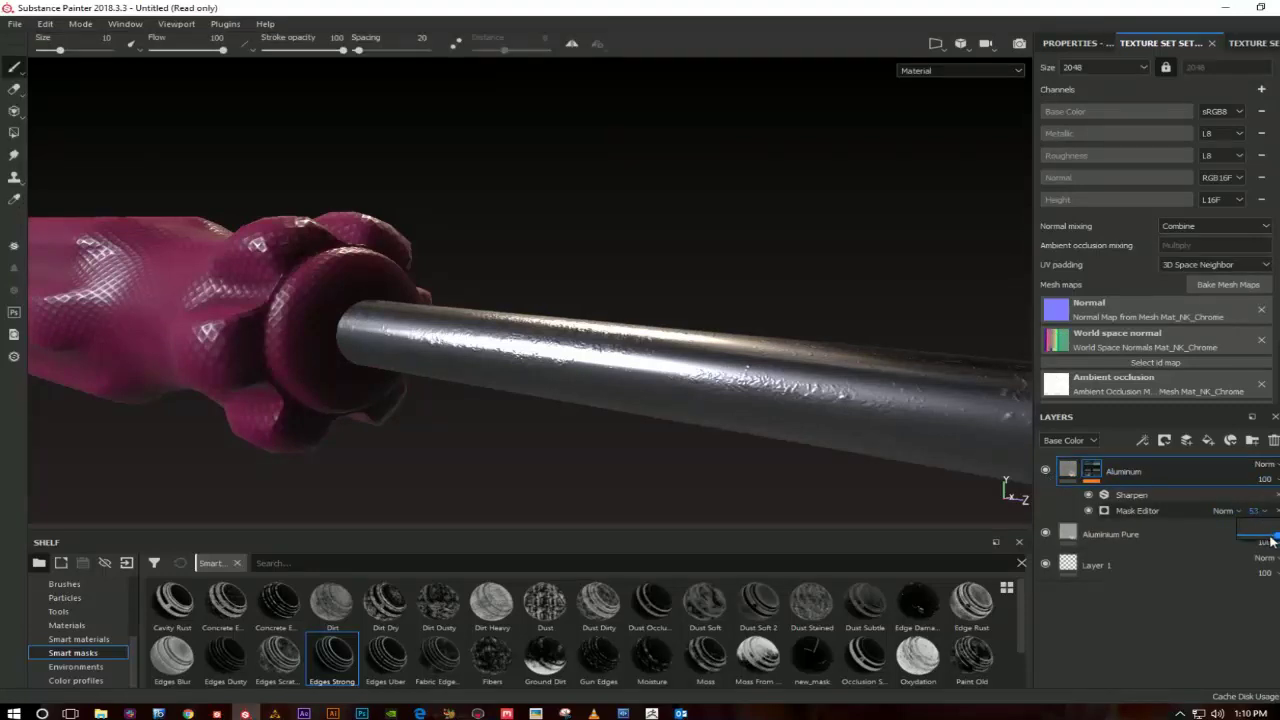
pyautogui.moveTo(1272, 541); pyautogui.dragTo(1250, 541)
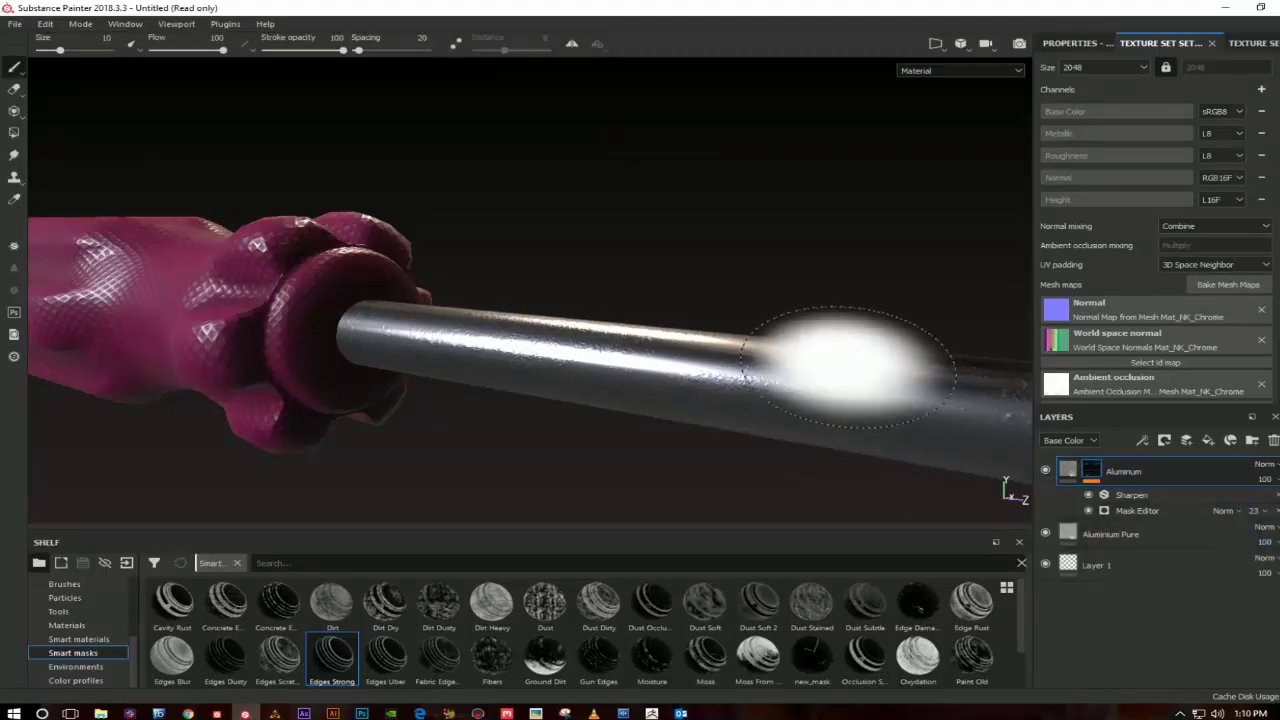
pyautogui.keyDown('alt'); pyautogui.moveTo(829, 357); pyautogui.dragTo(609, 258); pyautogui.keyUp('alt')
pyautogui.moveTo(609, 258)
pyautogui.keyDown('alt'); pyautogui.mouseDown(button='right')
pyautogui.moveTo(767, 251)
pyautogui.moveTo(331, 188)
pyautogui.mouseUp(button='right'); pyautogui.keyUp('alt')
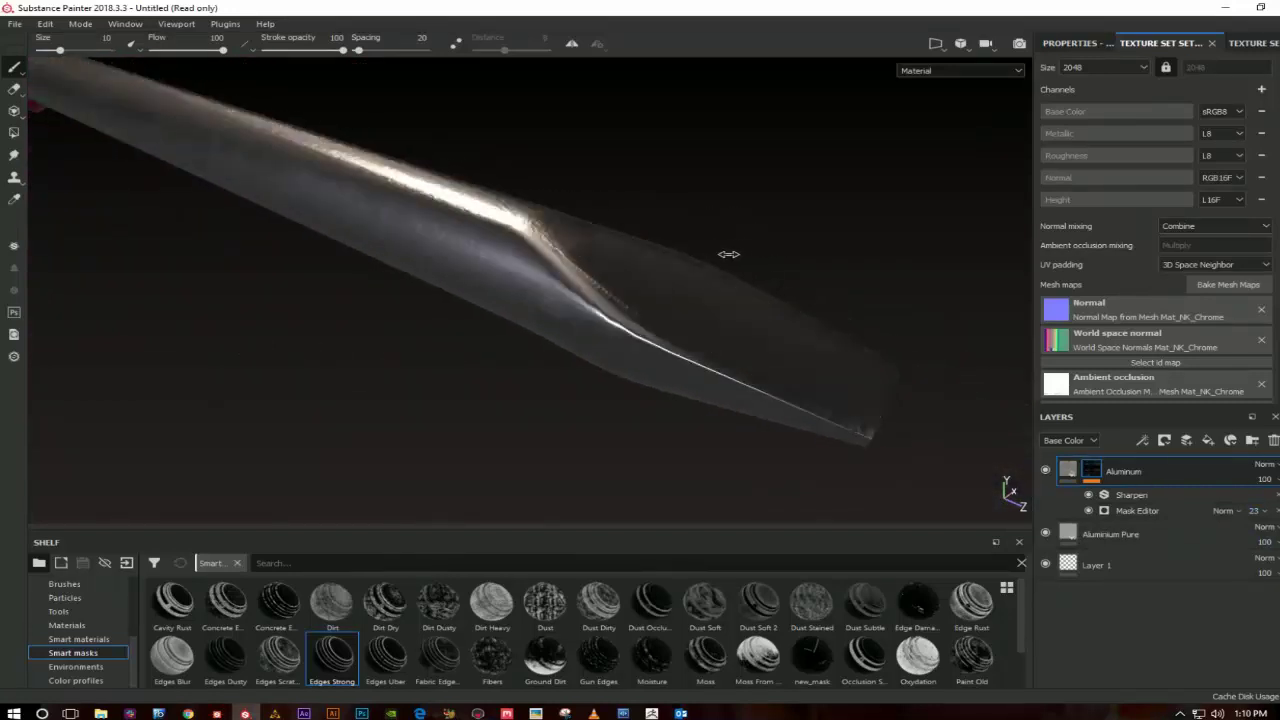
pyautogui.moveTo(331, 188)
pyautogui.keyDown('alt'); pyautogui.mouseDown()
pyautogui.moveTo(480, 317)
pyautogui.moveTo(640, 303)
pyautogui.moveTo(554, 343)
pyautogui.moveTo(494, 214)
pyautogui.moveTo(477, 297)
pyautogui.mouseUp(); pyautogui.keyUp('alt')
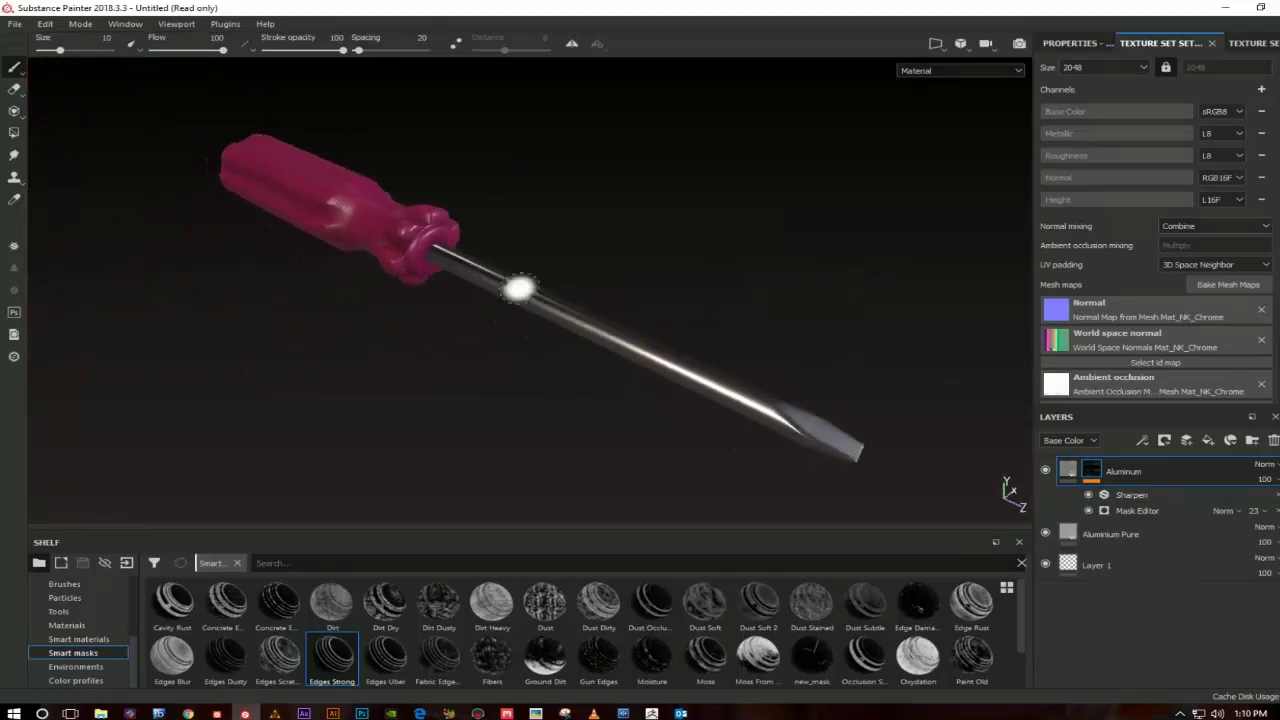